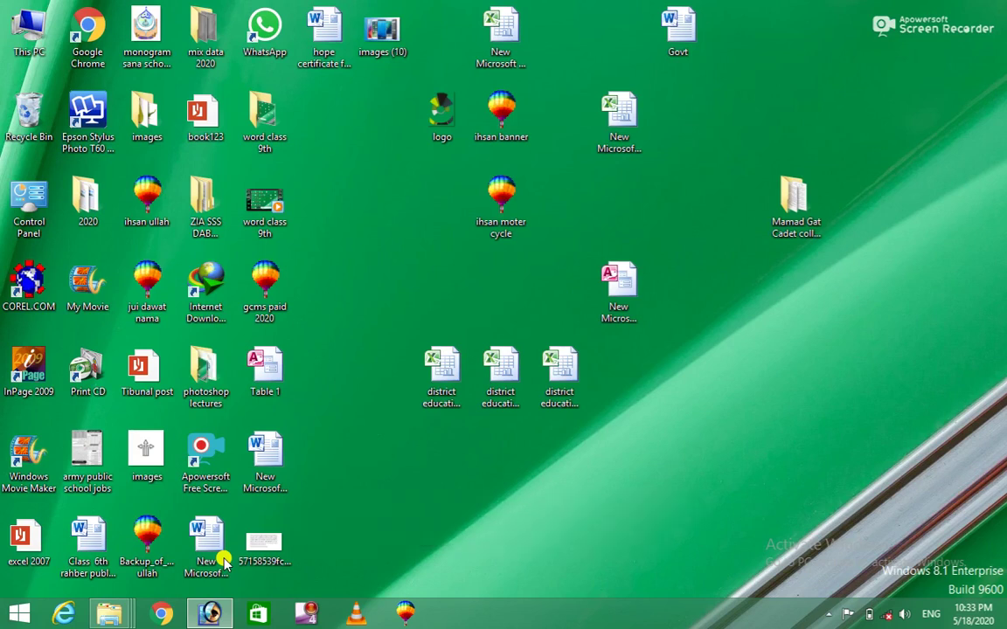
- Launch Photoshop and select the Rectangular Marquee tool from the toolbox flyout
left_click(209, 612)
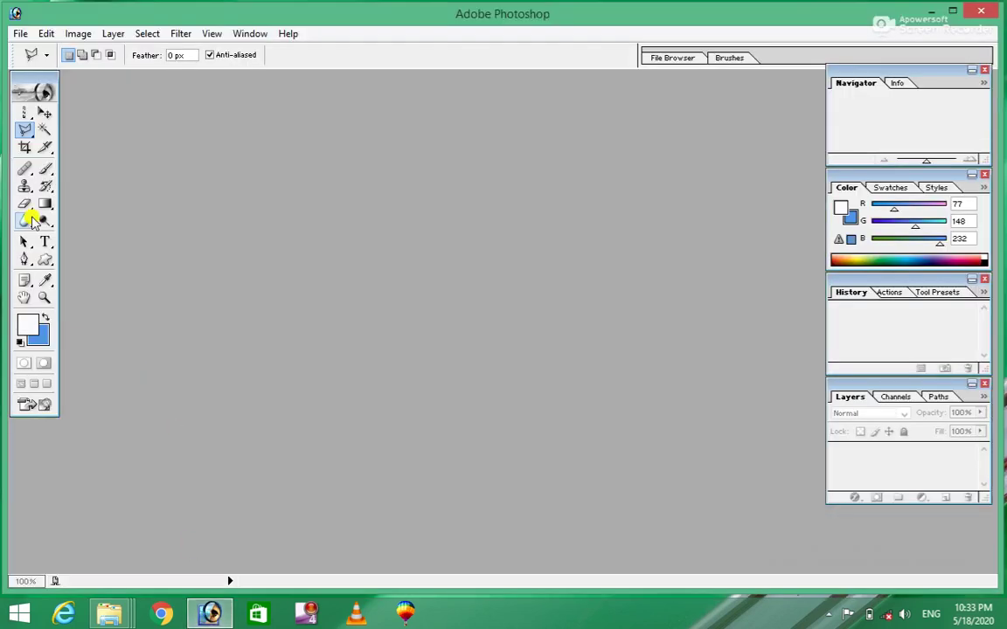
left_click(26, 118)
left_click(96, 110)
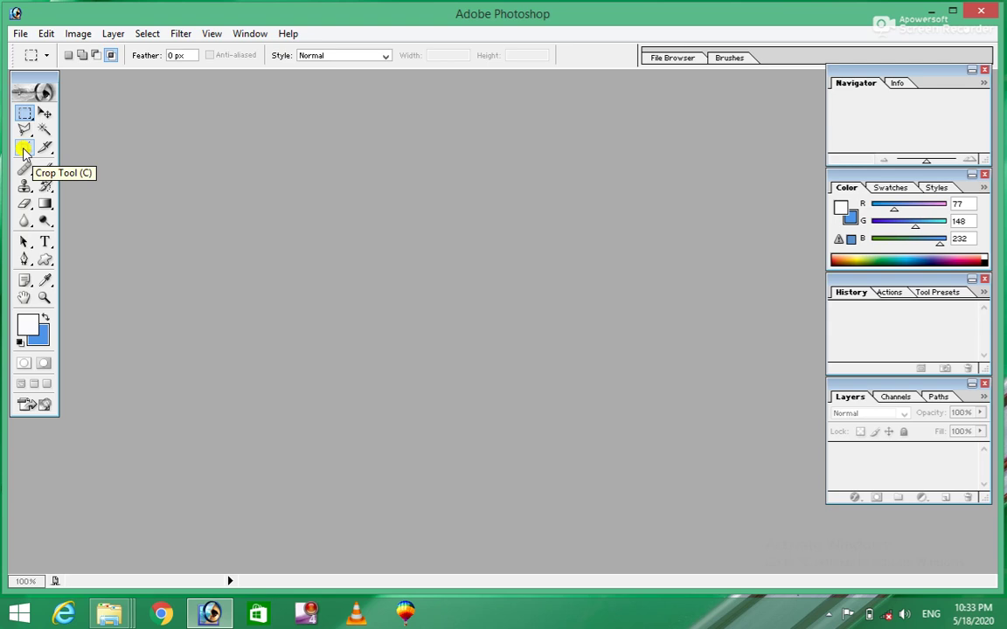
- Open images (10).jpg from the Desktop and centre its window in the workspace
double_click(218, 172)
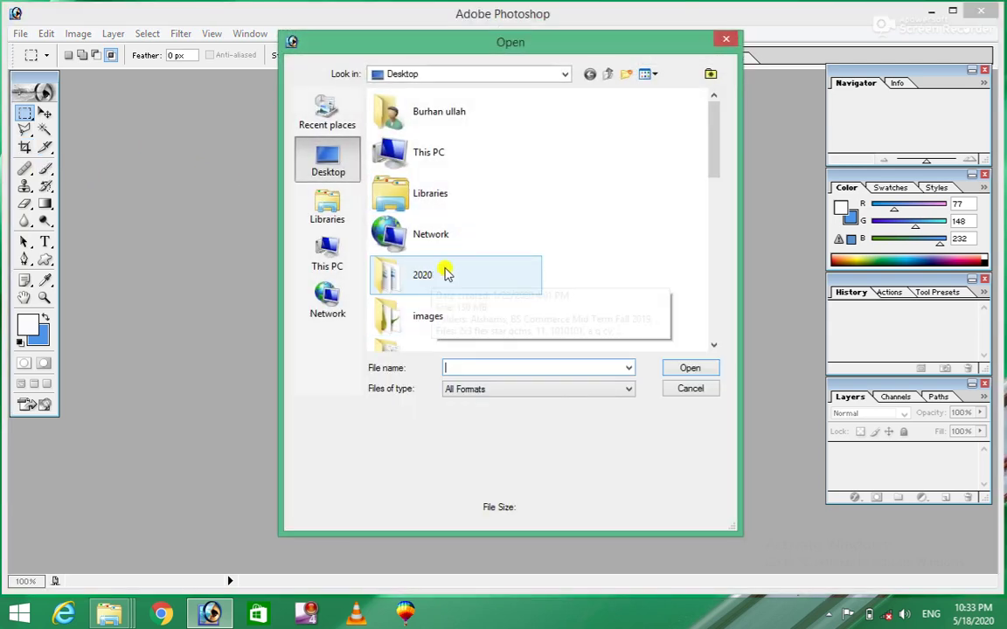
left_click(376, 221)
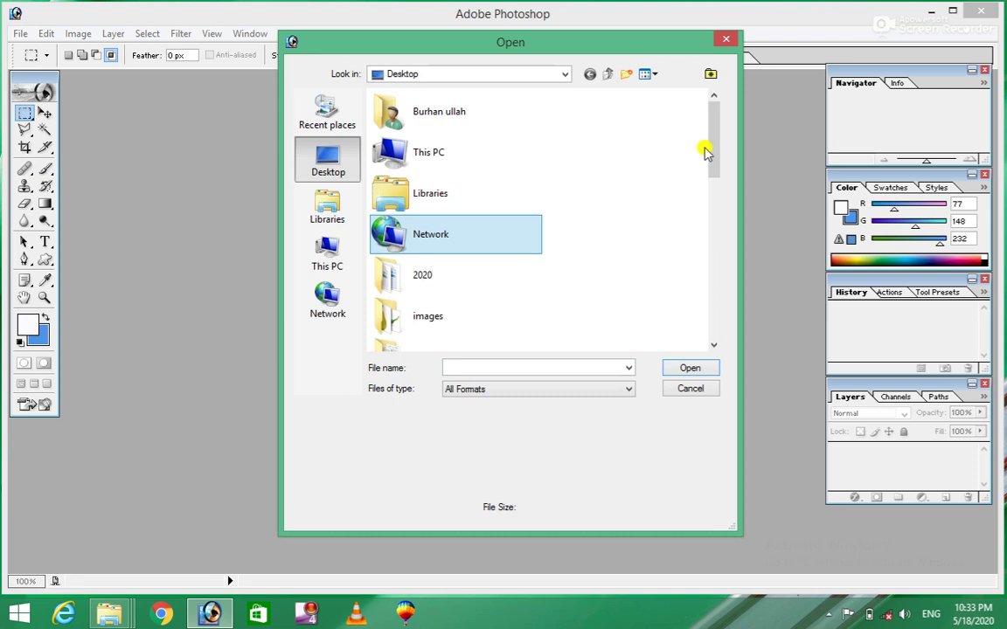
left_click_drag(708, 153, 718, 278)
left_click(452, 281)
left_click(700, 371)
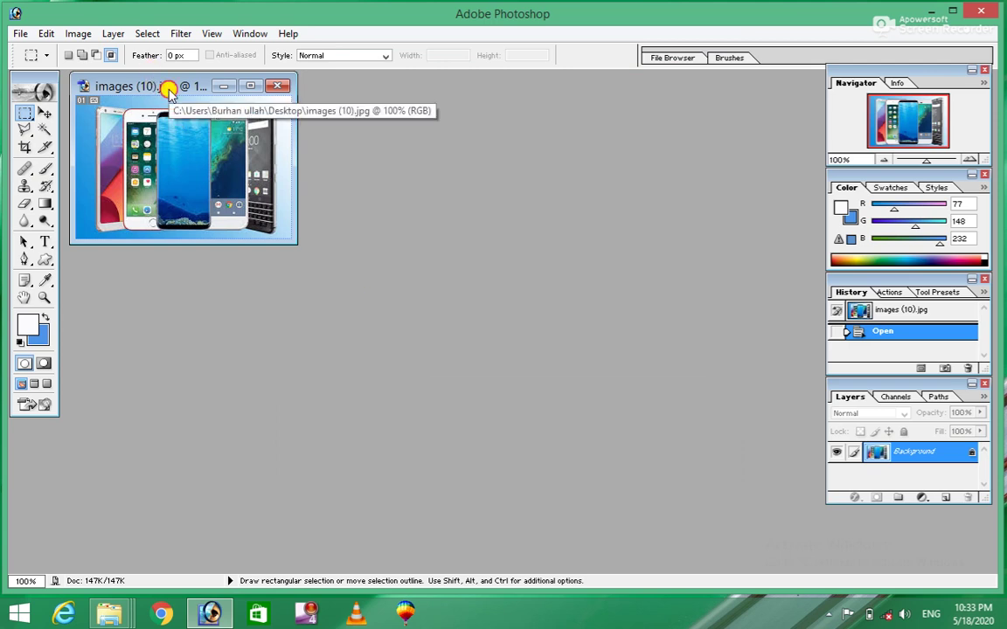
left_click_drag(168, 90, 307, 145)
- Frame the two middle phones with a crop box, toggling the crop shield off and on, then open the Shield Color swatch
left_click(25, 148)
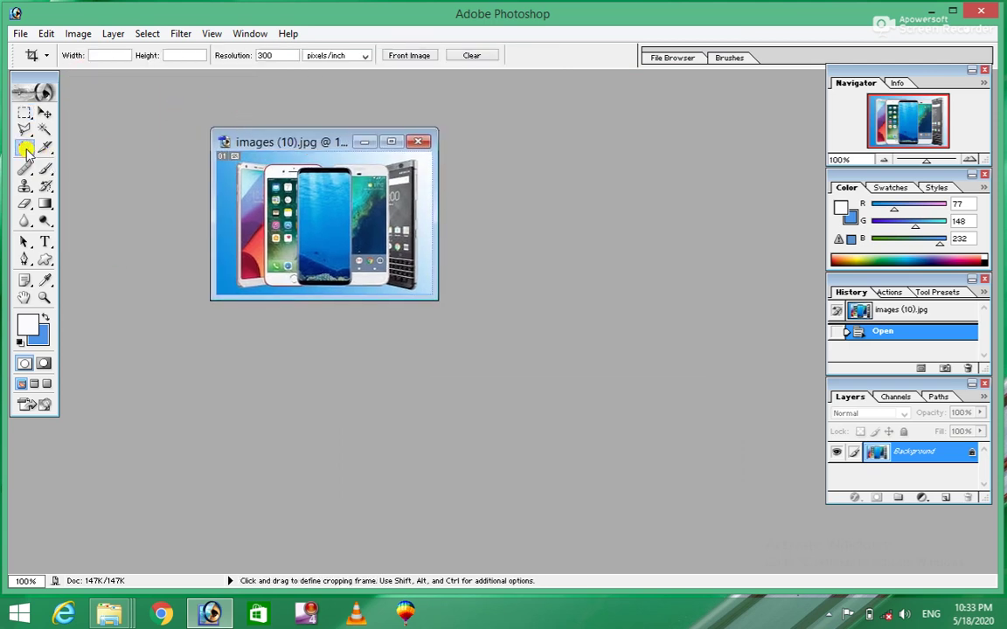
left_click_drag(322, 225, 348, 283)
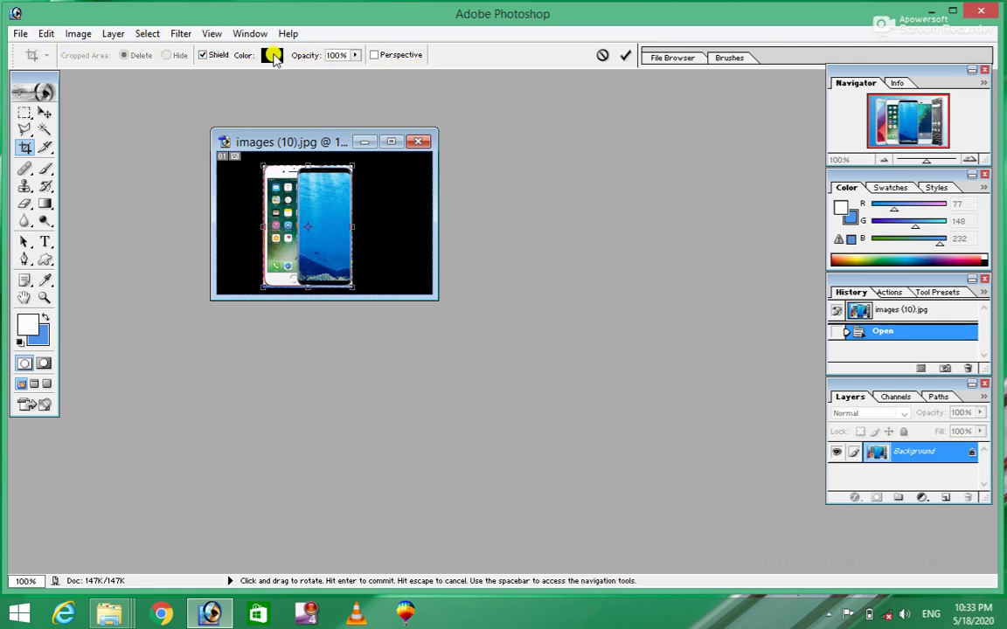
left_click(201, 56)
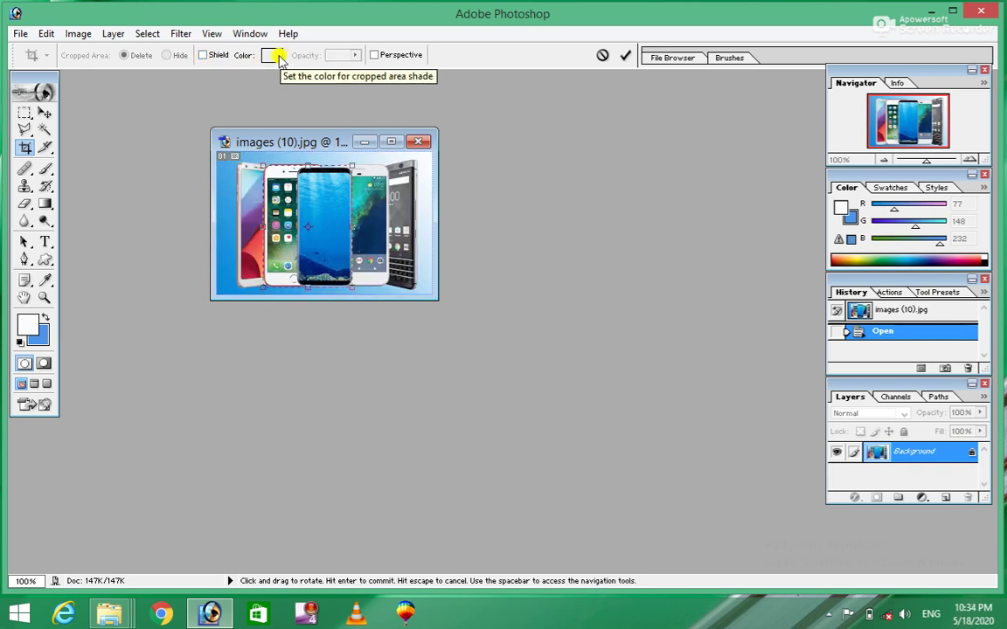
left_click(203, 55)
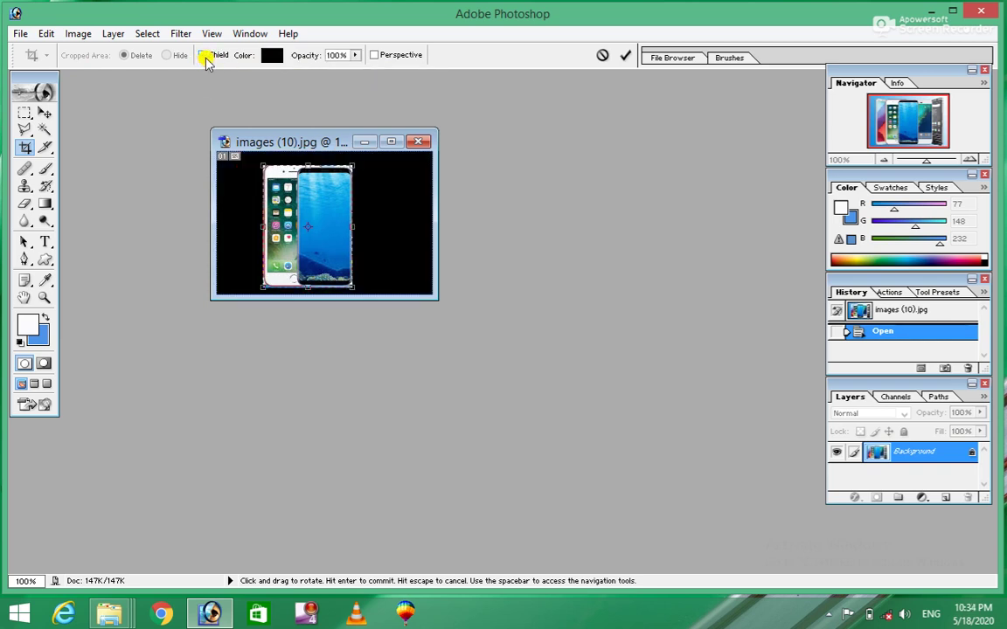
left_click(270, 55)
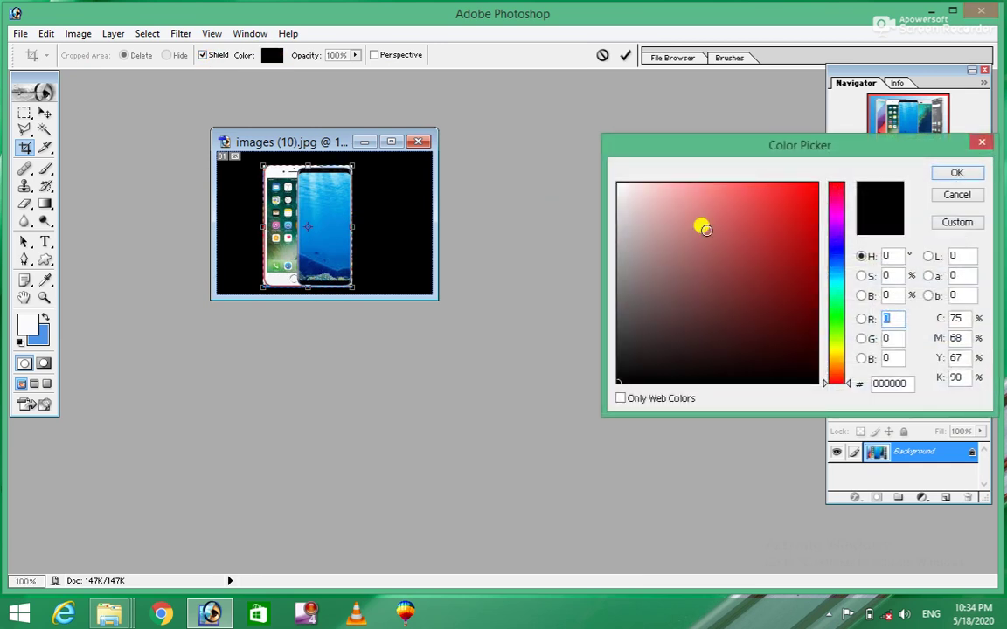
- Try several crop shield colours and settle on greyish-brown #927777
left_click(648, 198)
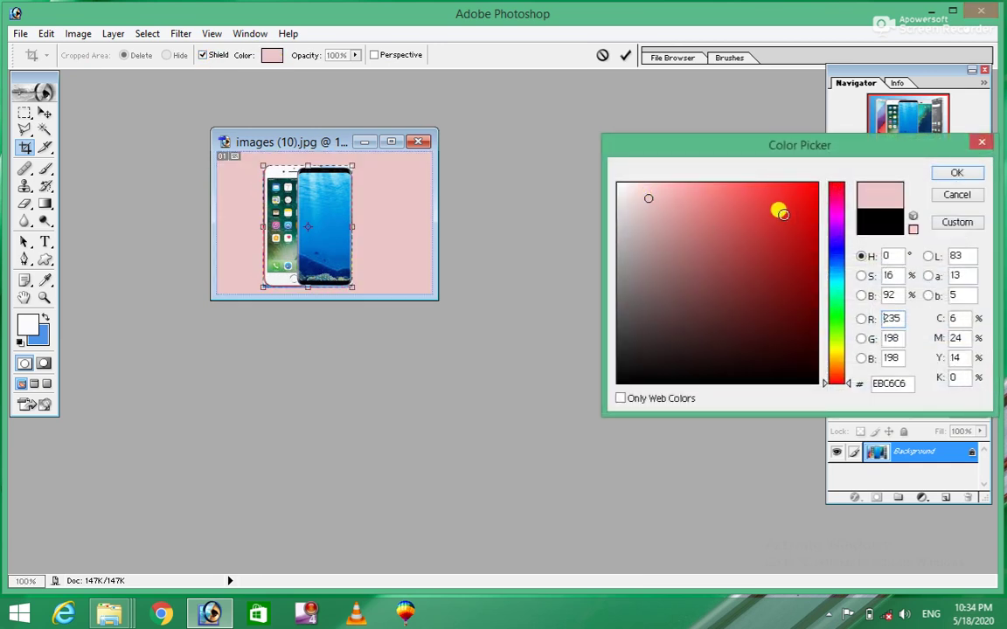
left_click(781, 206)
left_click(787, 275)
left_click(724, 300)
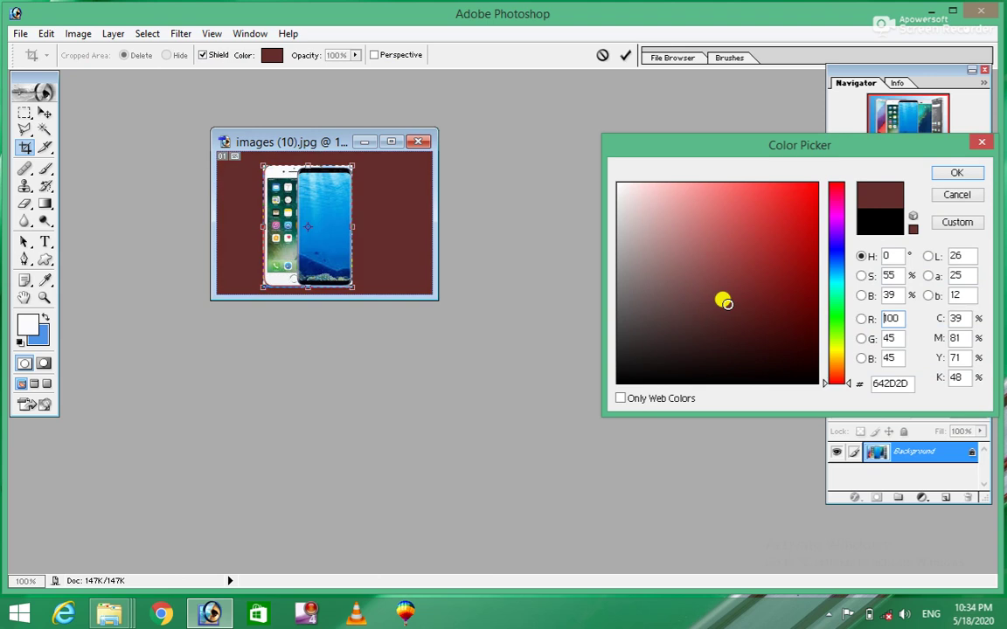
left_click(681, 320)
left_click(638, 333)
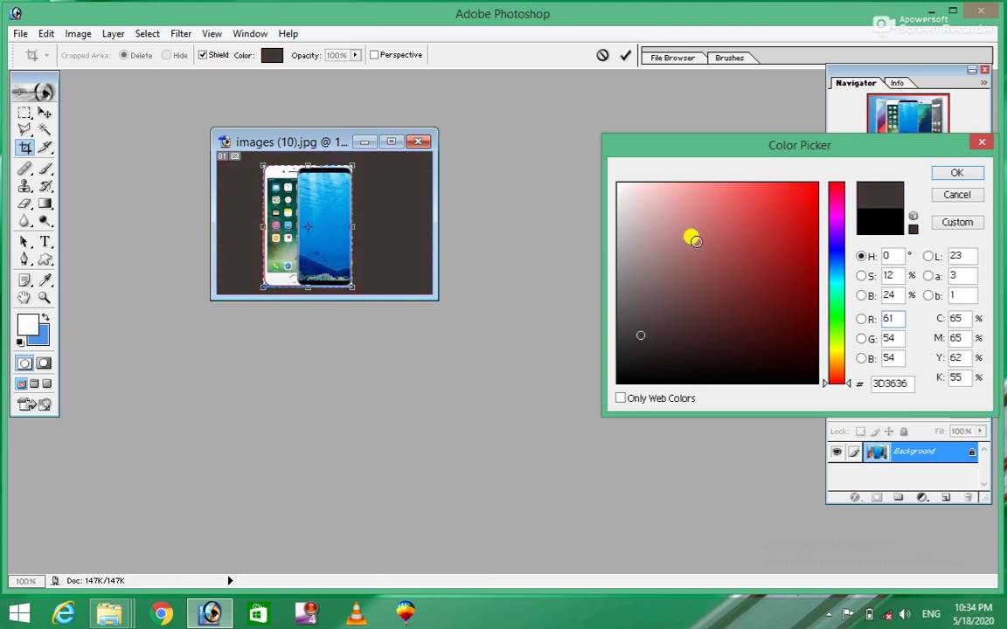
left_click(690, 228)
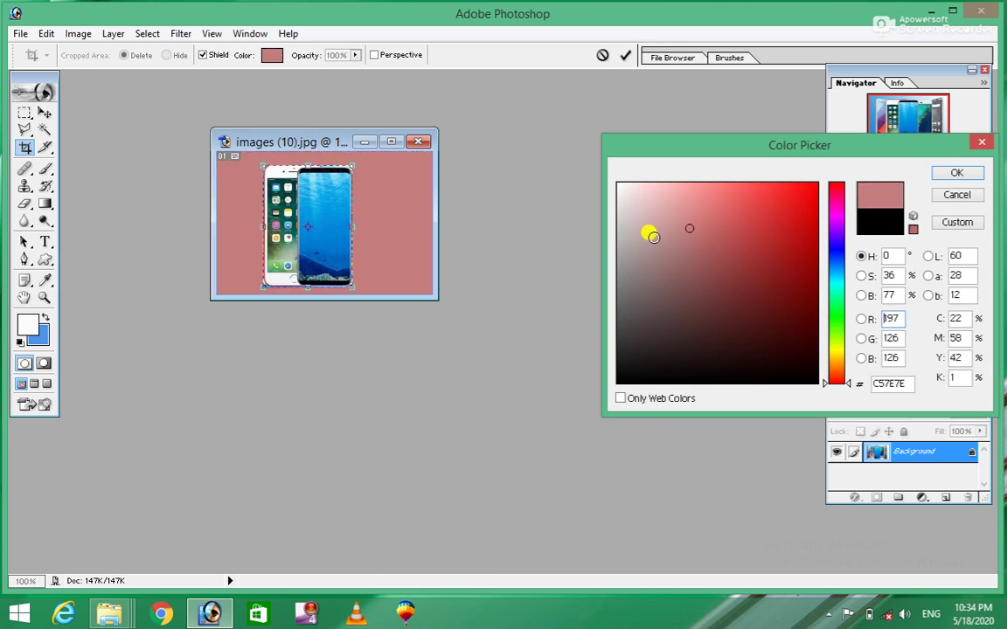
left_click(648, 240)
left_click(653, 266)
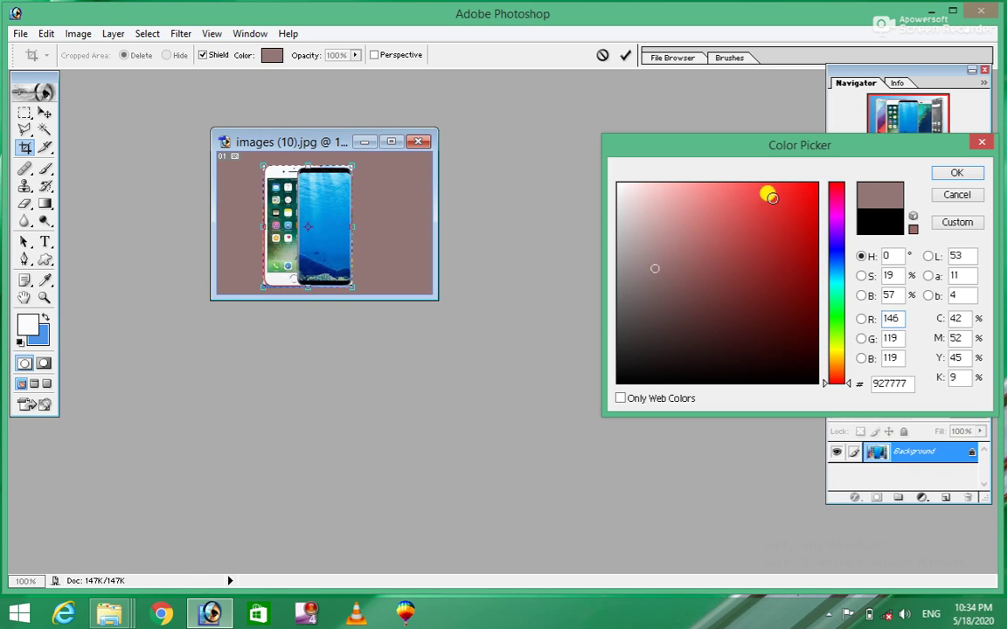
left_click(956, 174)
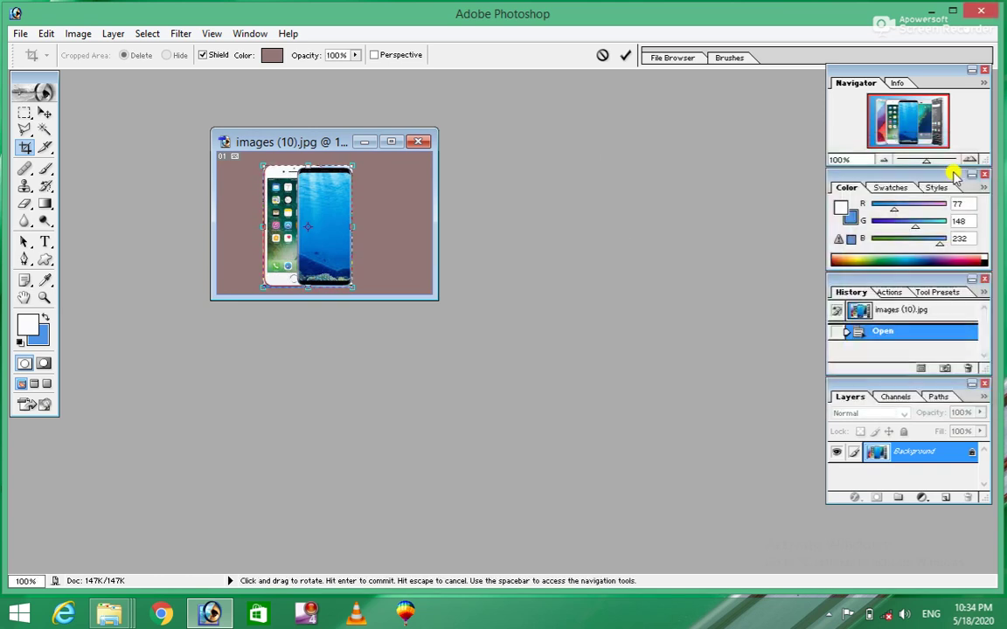
- Set the crop shield opacity to 40%
left_click(357, 55)
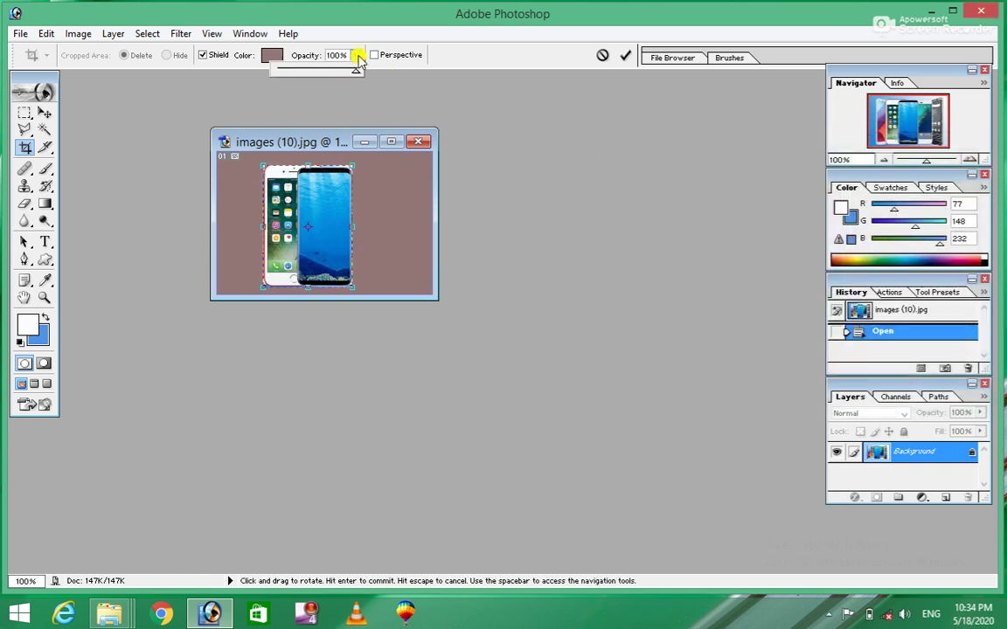
mouse_move(355, 74)
left_mouse_down()
mouse_move(281, 76)
mouse_move(353, 75)
left_mouse_up()
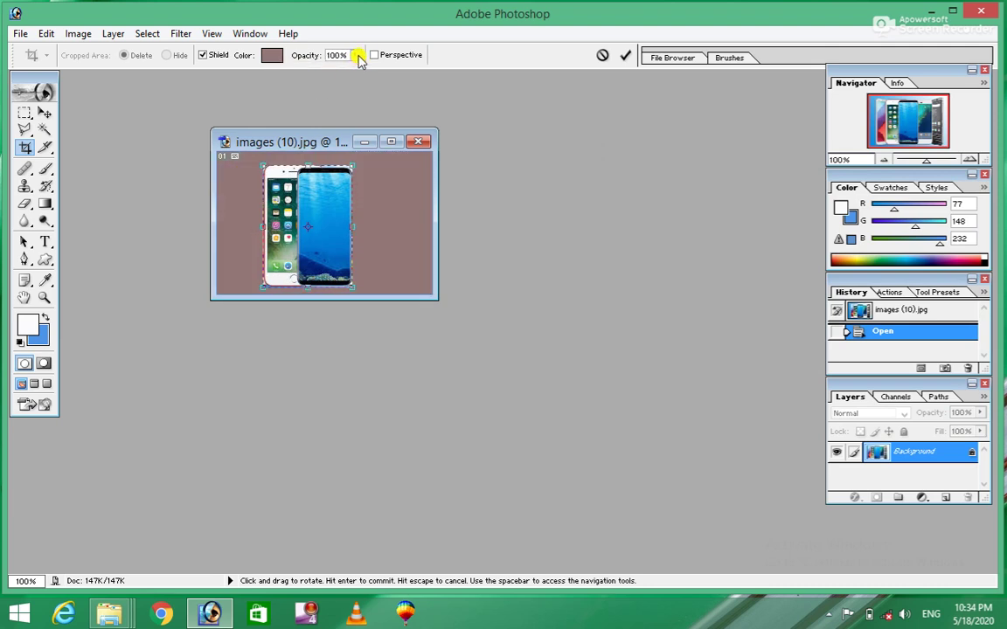
left_click(357, 55)
left_click_drag(343, 70, 308, 73)
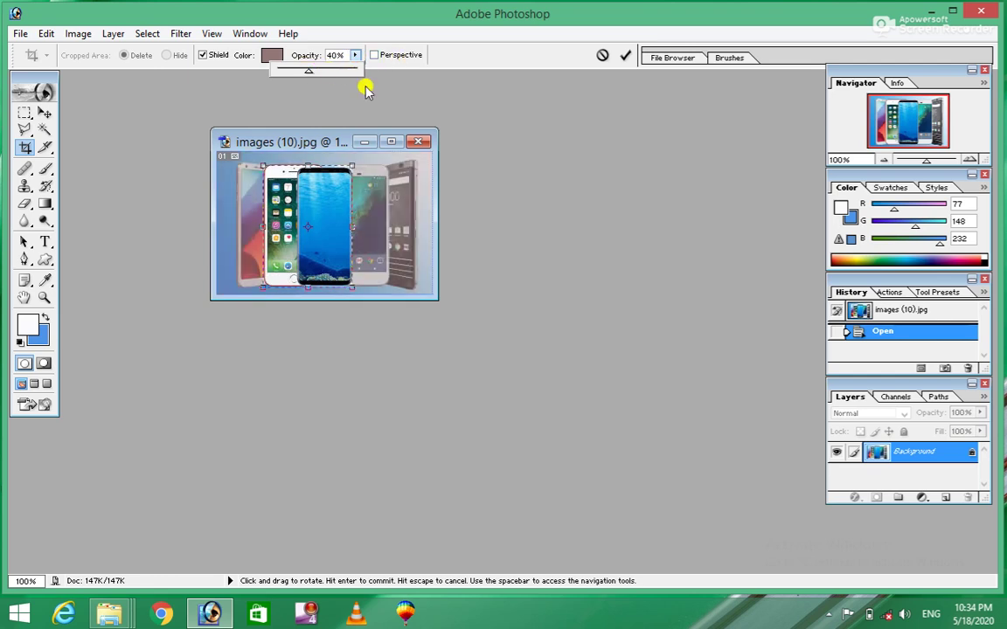
left_click(397, 102)
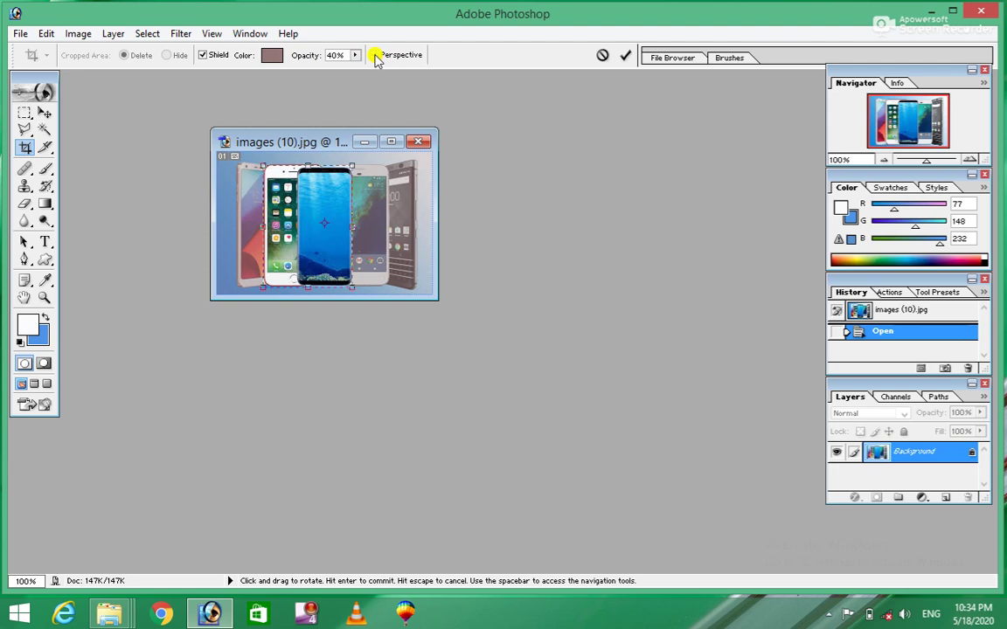
- Toggle perspective cropping on and off, apply the crop, then undo it
left_click(374, 55)
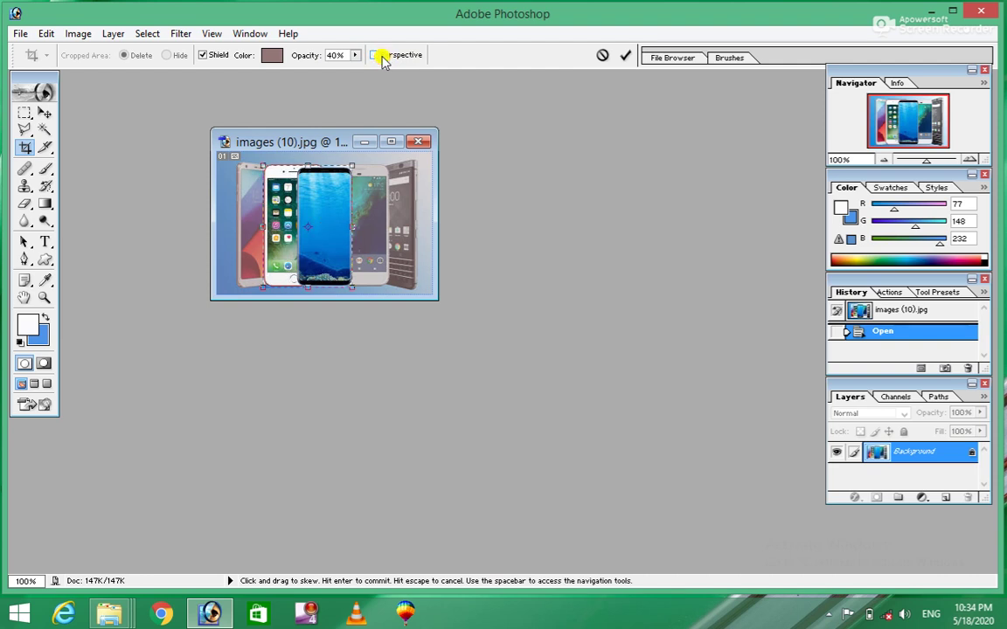
left_click(382, 59)
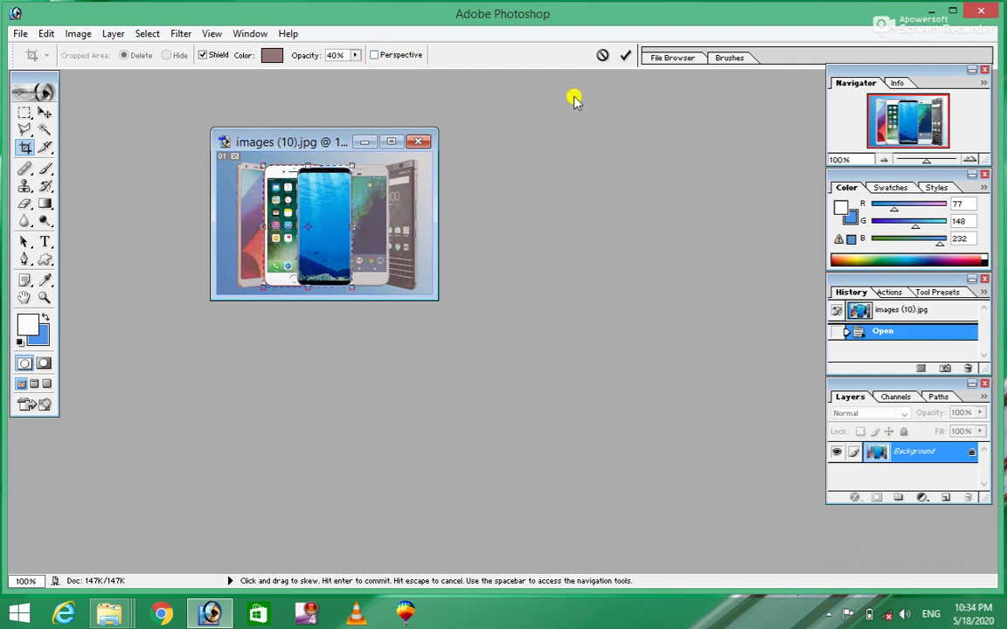
left_click(626, 59)
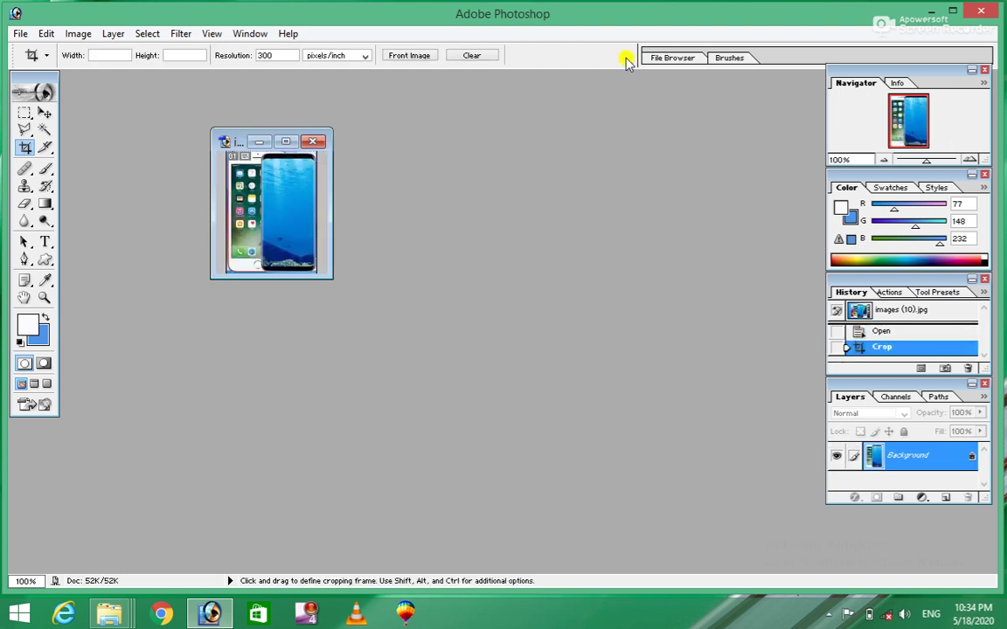
key("ctrl+z")
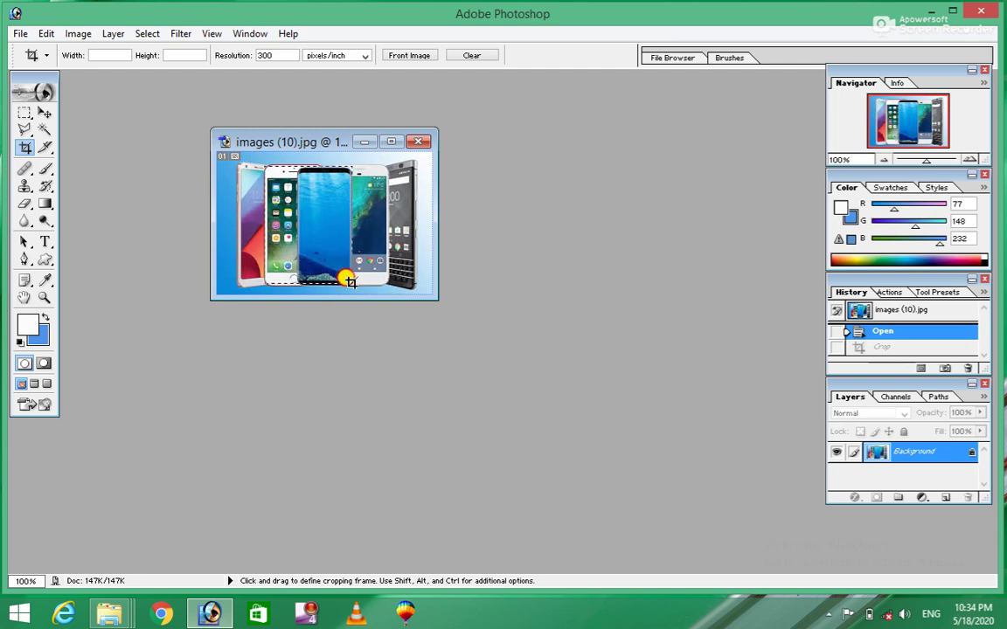
- Redraw the crop around the middle phones, apply it with Enter, then undo it
left_click_drag(350, 282, 351, 283)
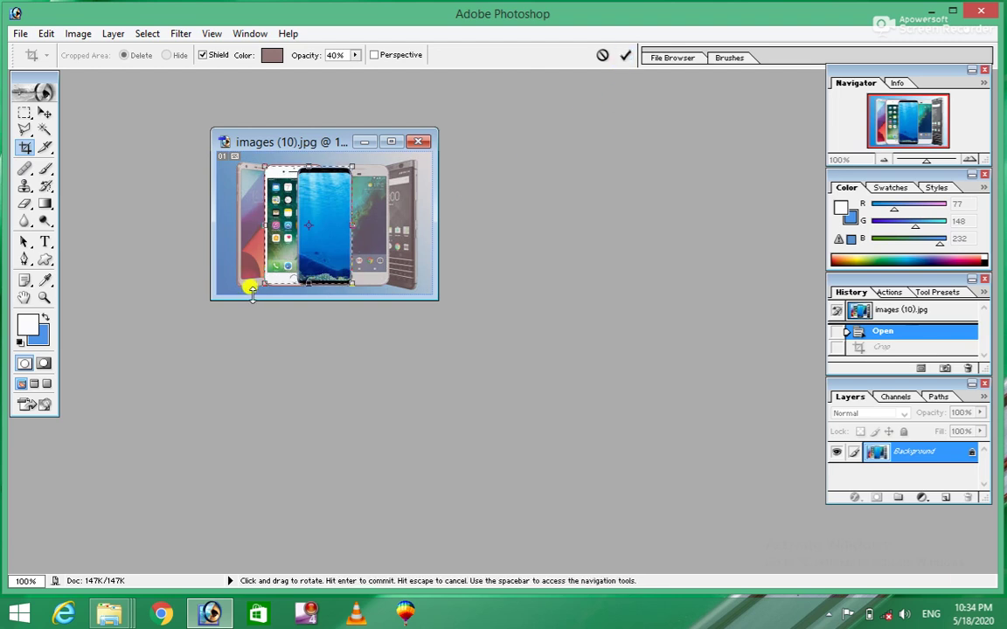
key("Return")
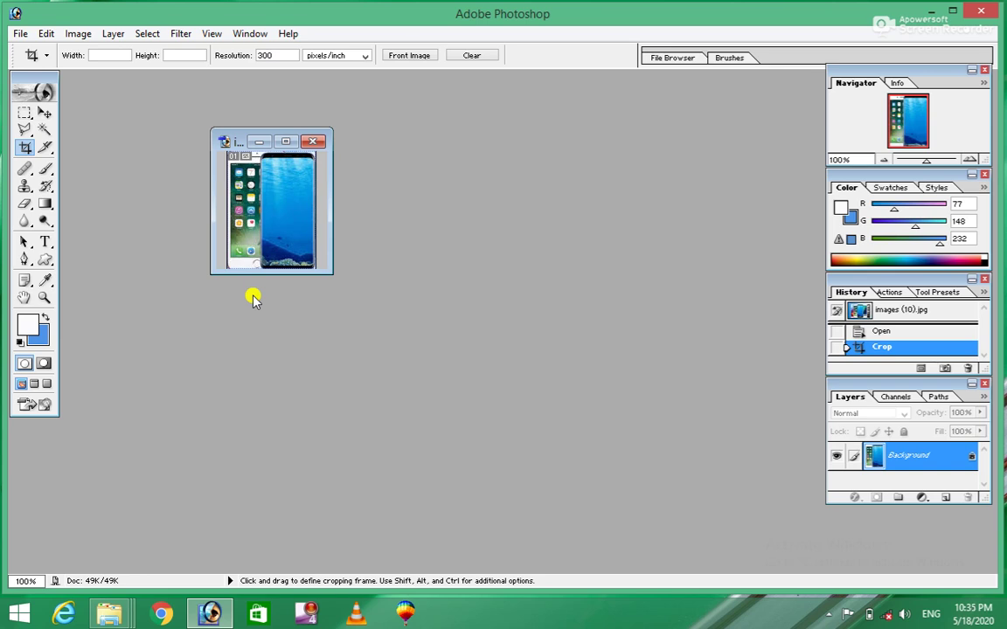
key("ctrl+z")
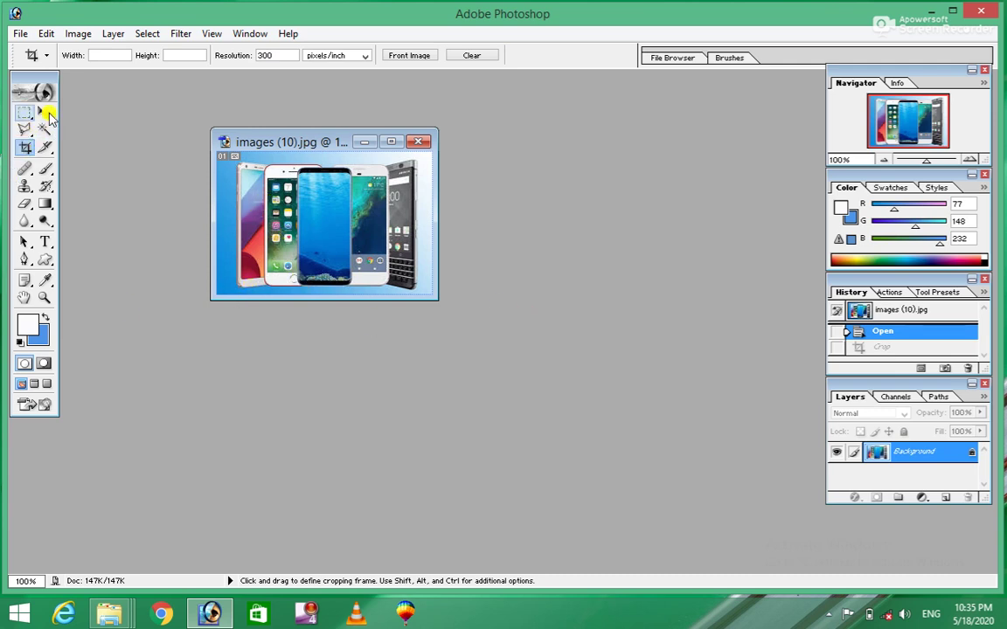
left_click(45, 112)
- Open the green-background portrait from New Volume (E:) > E Data > photos
double_click(520, 191)
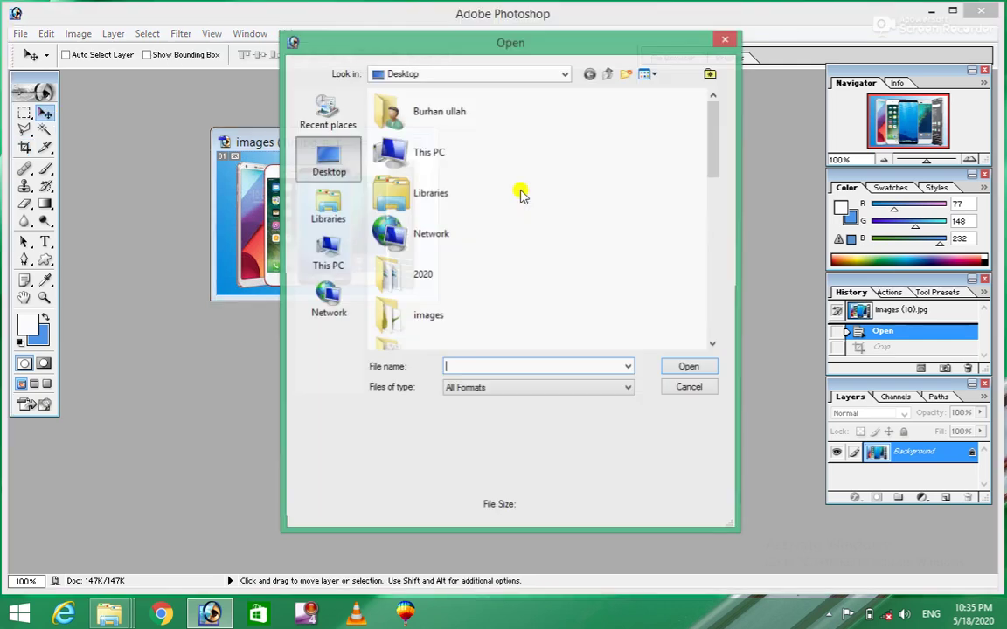
left_click(329, 255)
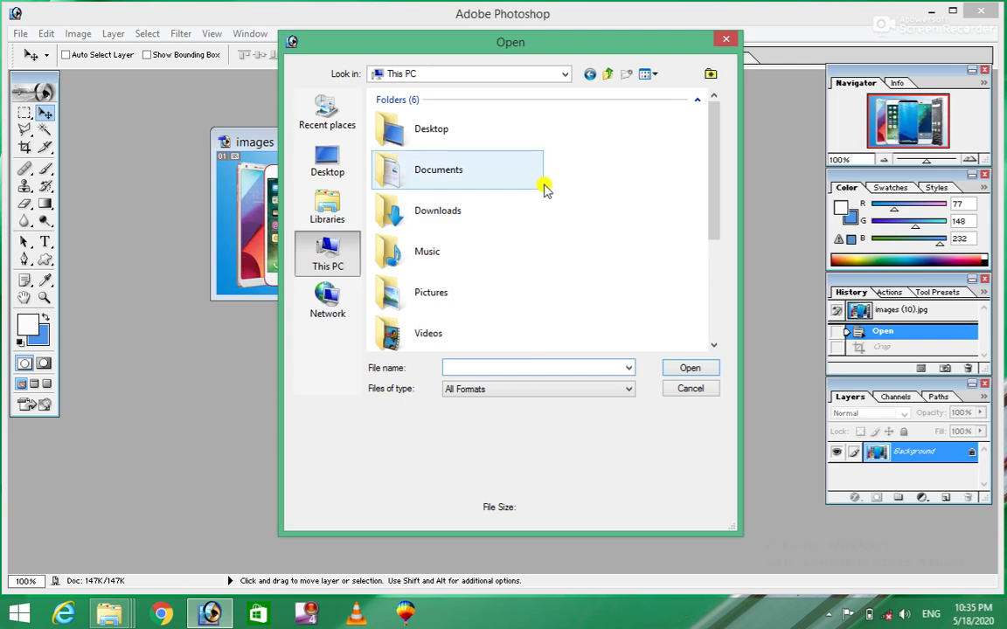
left_click(332, 256)
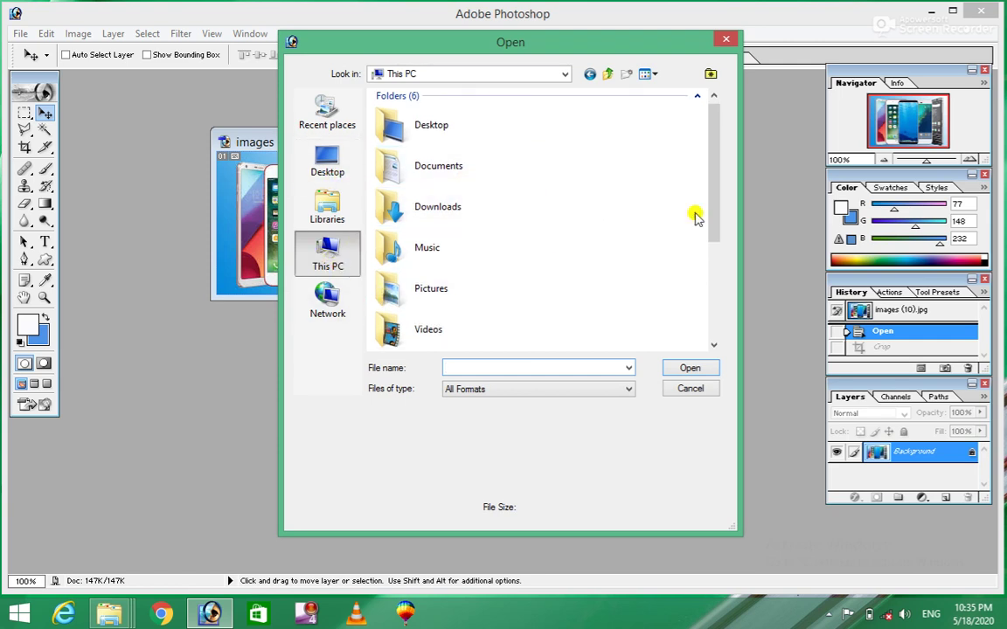
left_click_drag(715, 166, 714, 243)
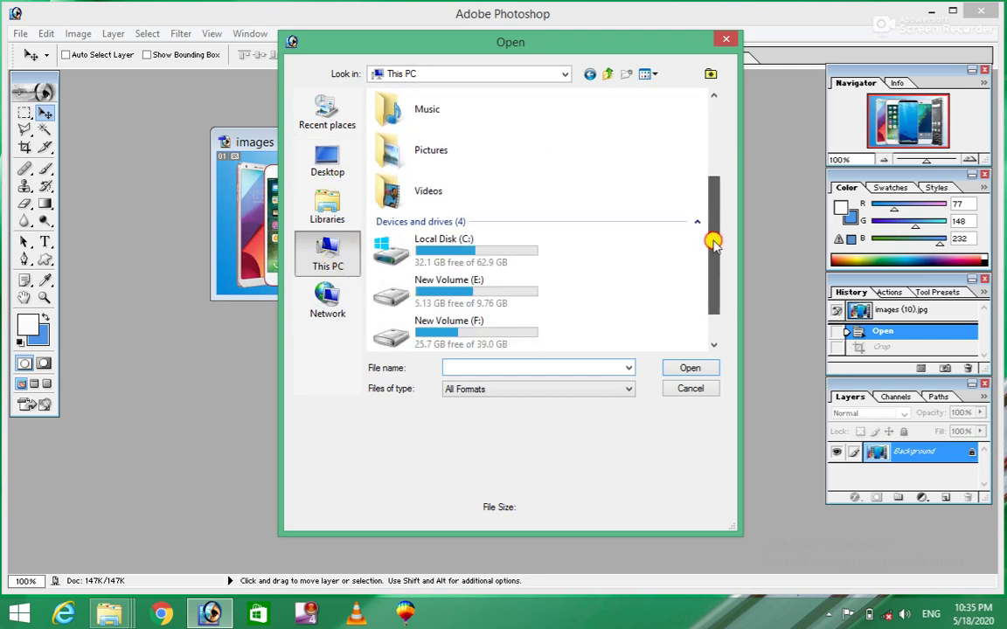
double_click(450, 287)
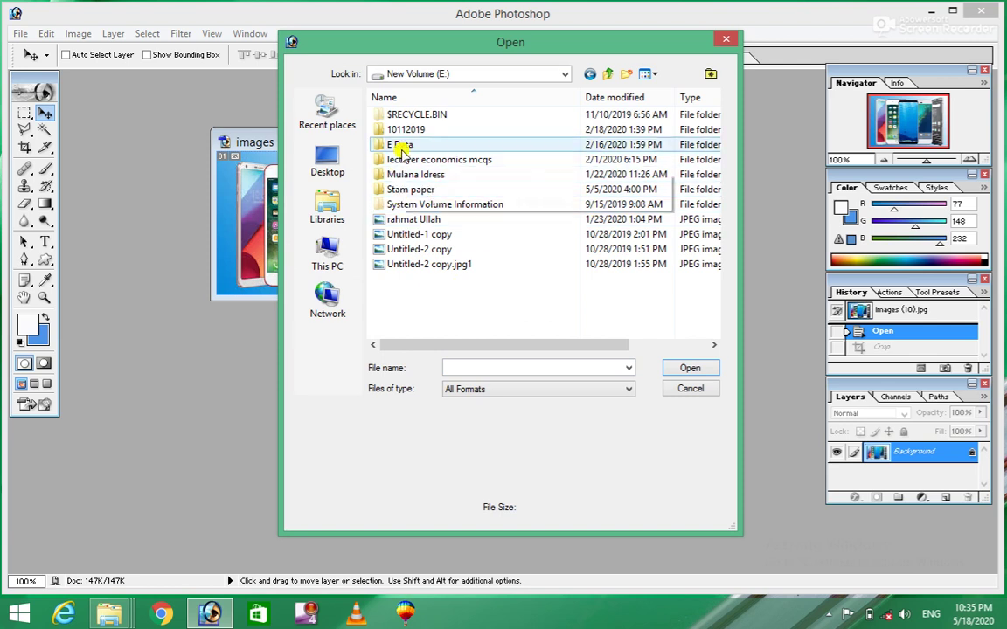
double_click(402, 149)
double_click(406, 265)
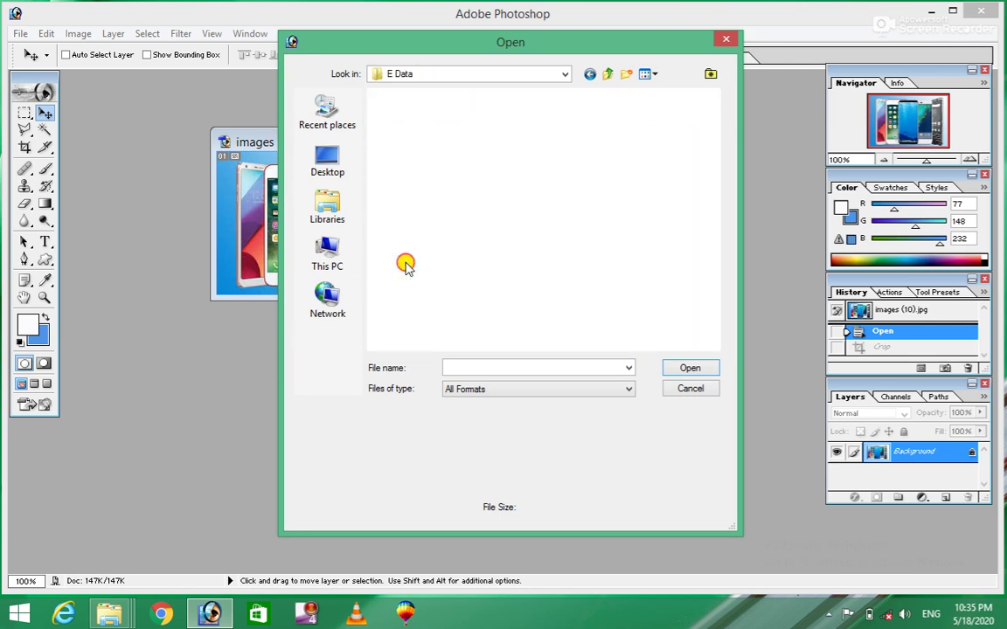
left_click(449, 225)
key("b")
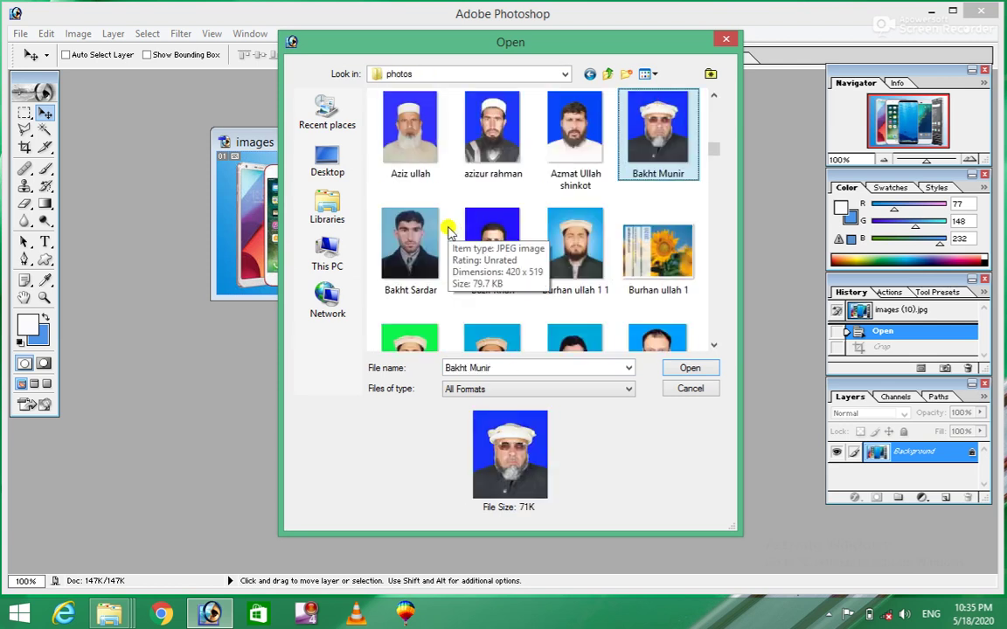
left_click(409, 339)
left_click(679, 367)
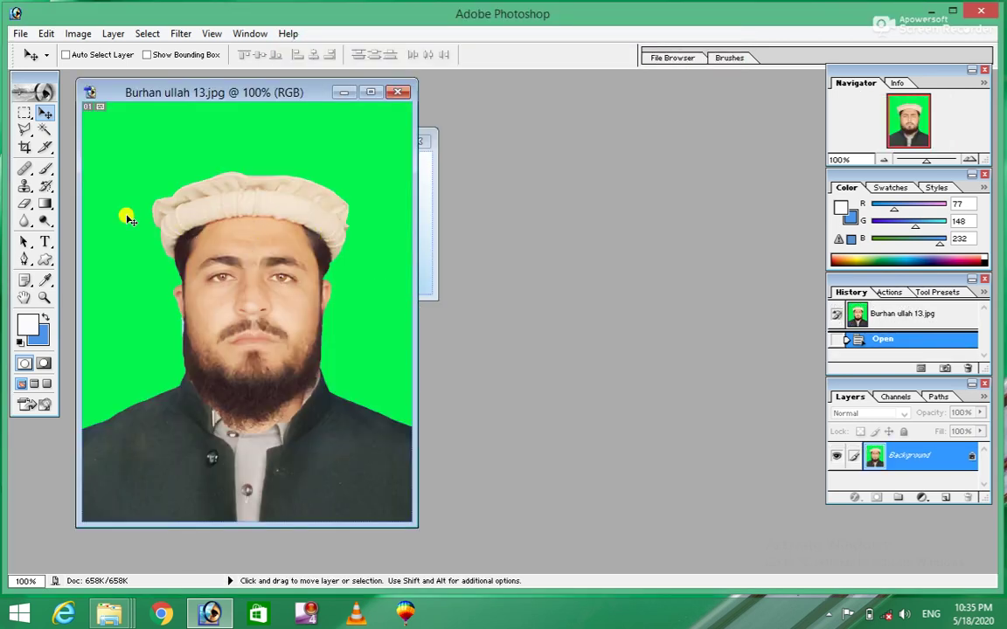
- Crop most of the portrait, undo the crop, and minimize the portrait window
left_click(25, 147)
left_click_drag(94, 118, 395, 513)
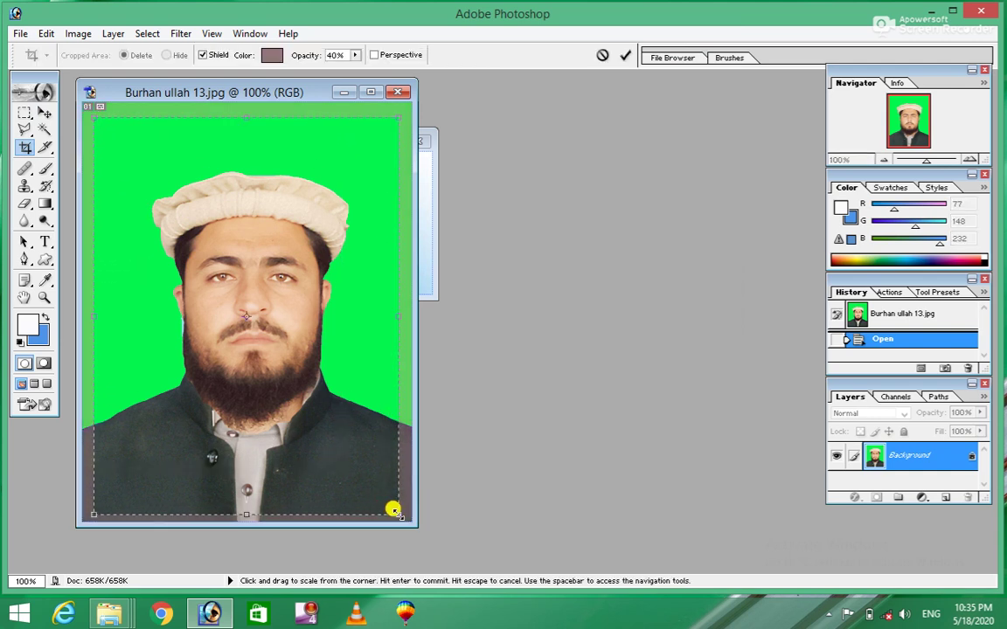
left_click(624, 56)
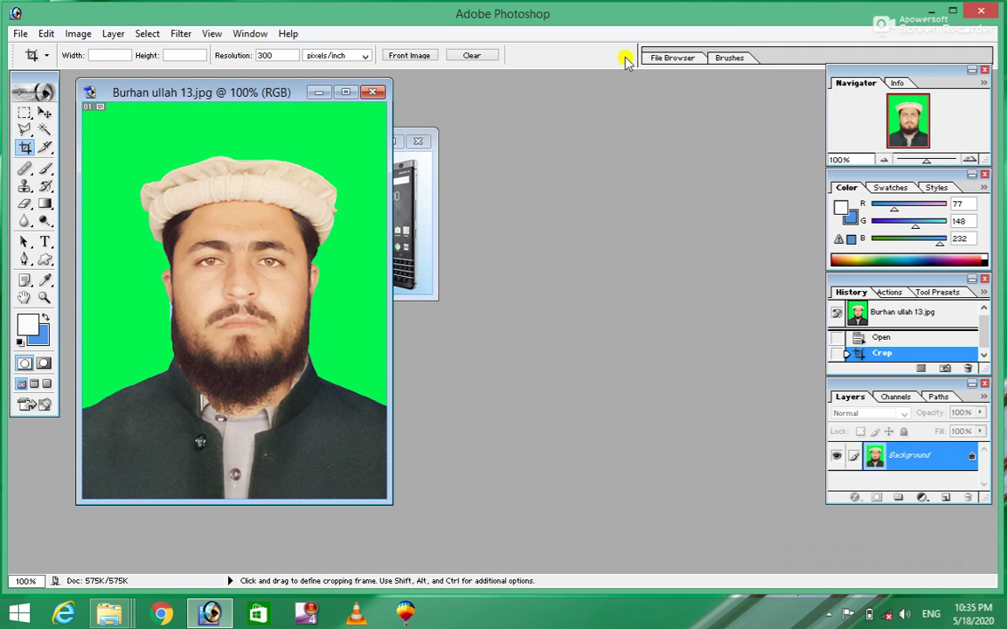
key("ctrl+z")
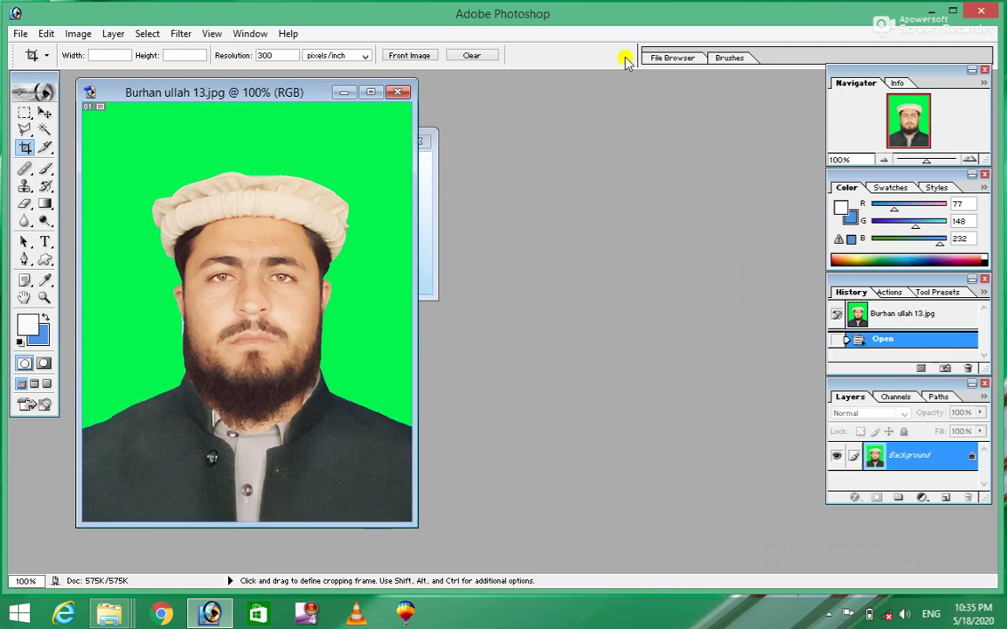
left_click(343, 92)
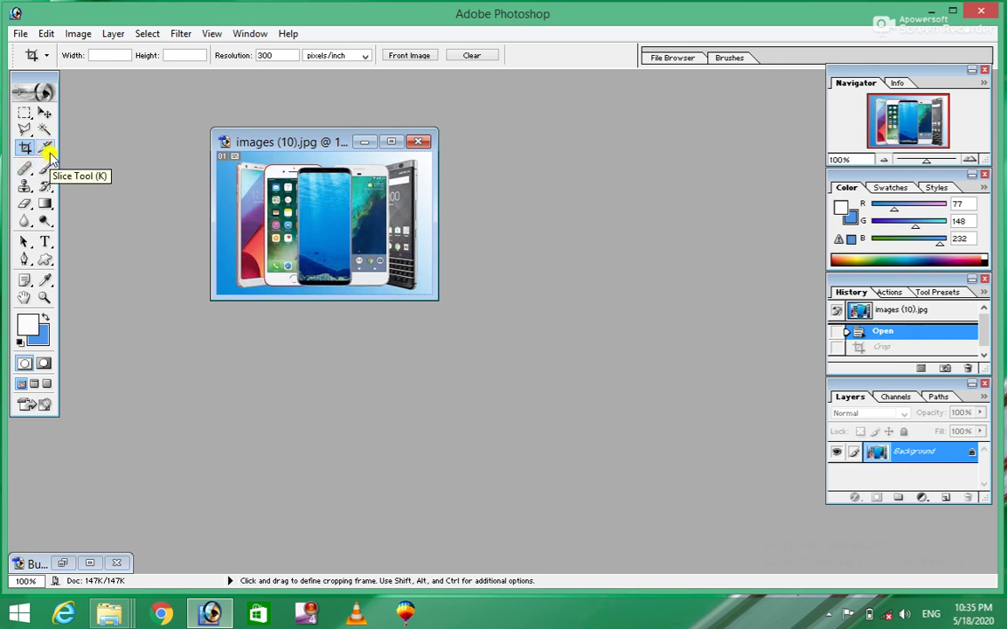
- Choose the Slice Tool, maximize the phones window and zoom to 300%
left_click(48, 150)
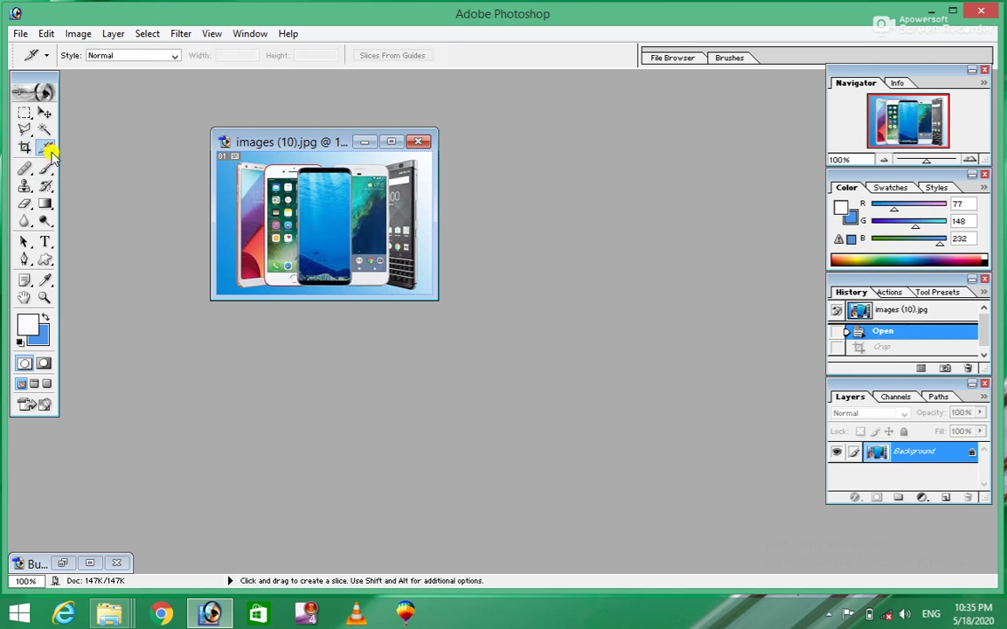
right_click(50, 154)
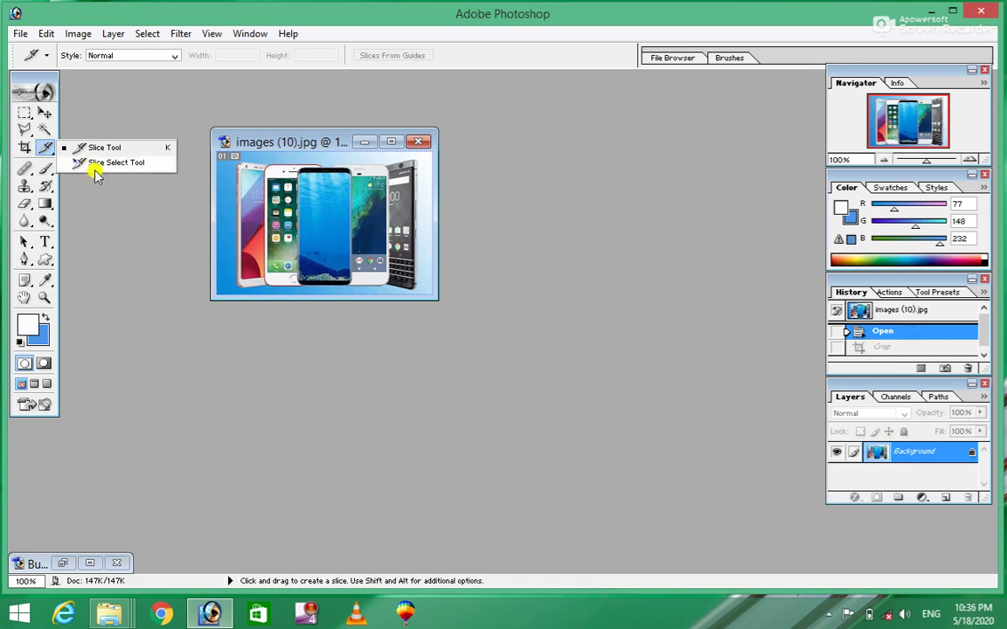
left_click(118, 147)
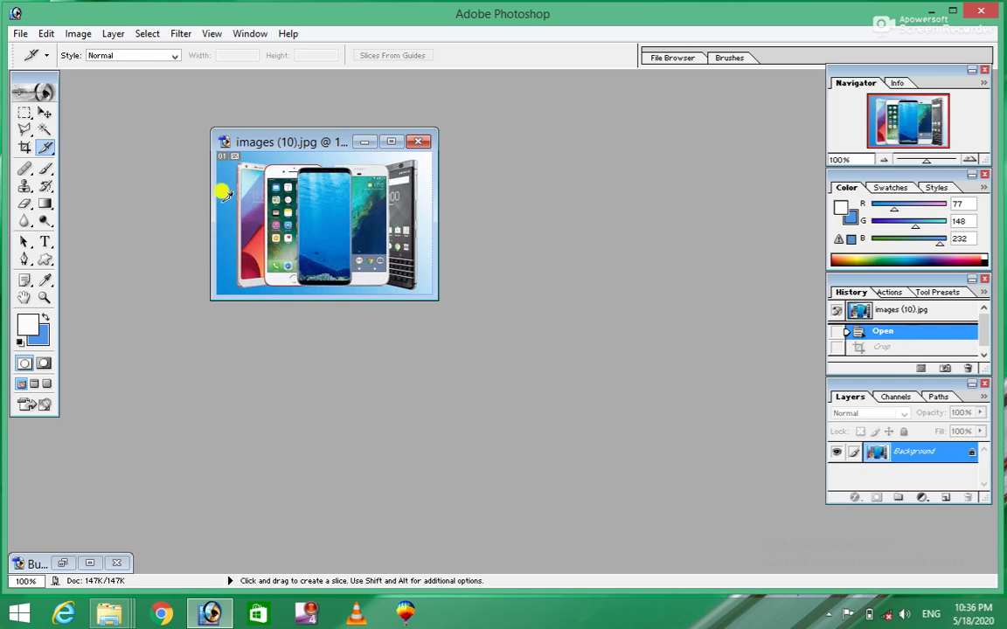
left_click(390, 141)
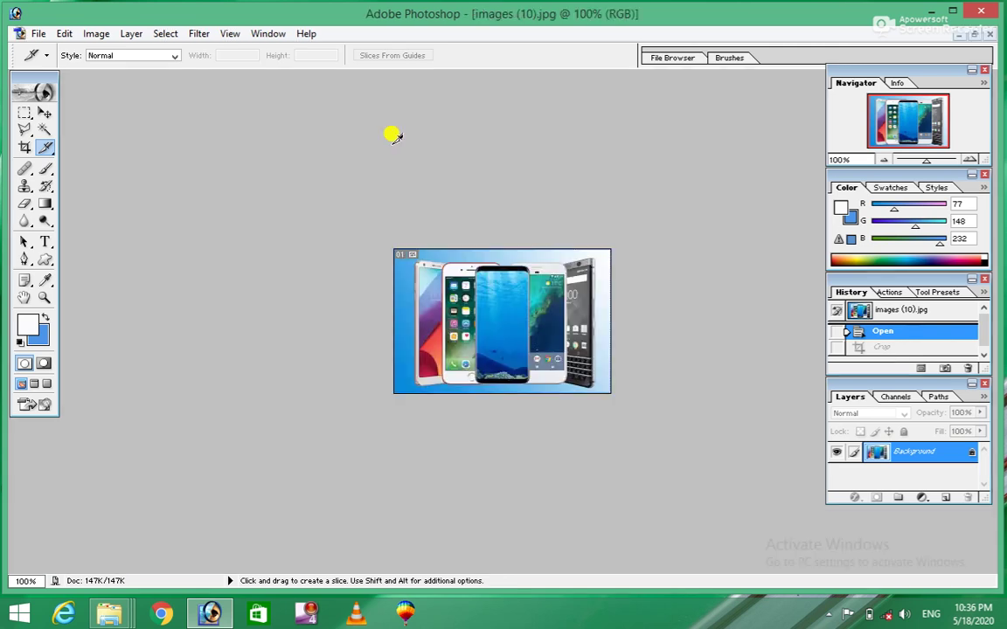
key("ctrl+plus")
key("ctrl+plus")
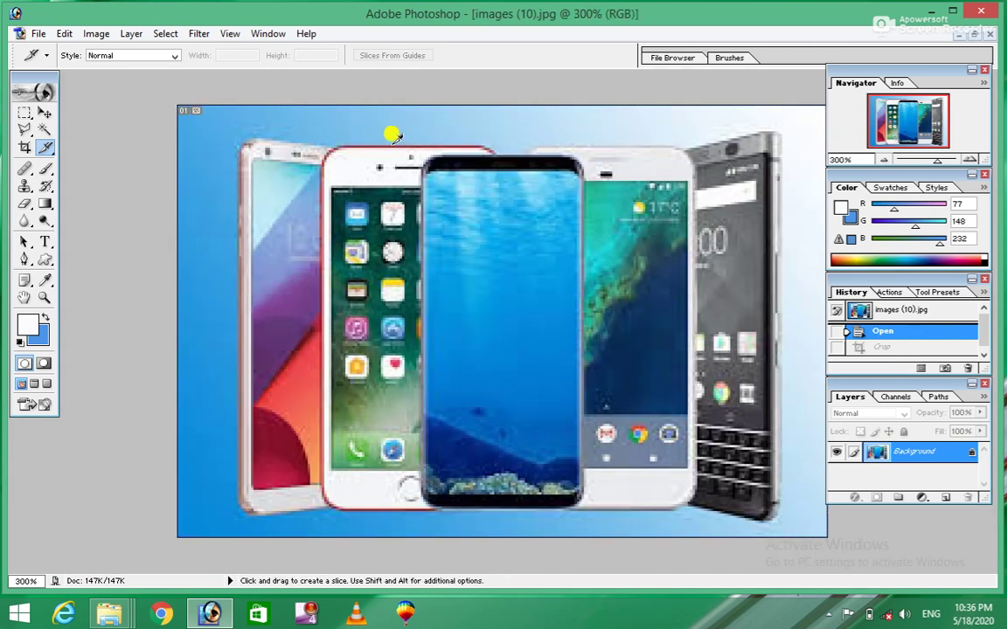
- Draw two slices over the lower-left and lower-right parts of the phones picture
left_click_drag(180, 276, 500, 523)
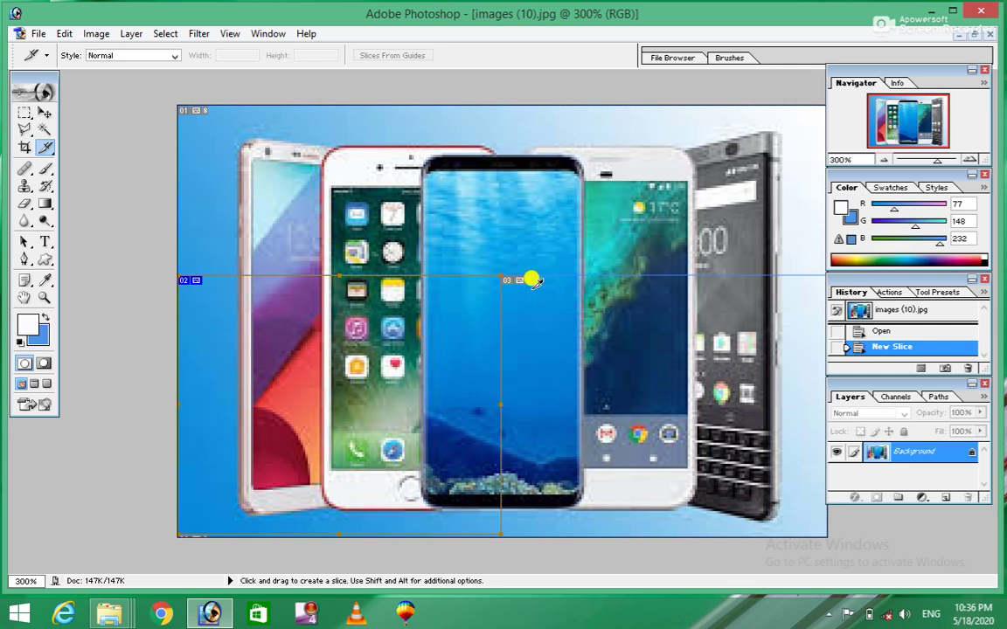
left_click_drag(529, 288, 753, 529)
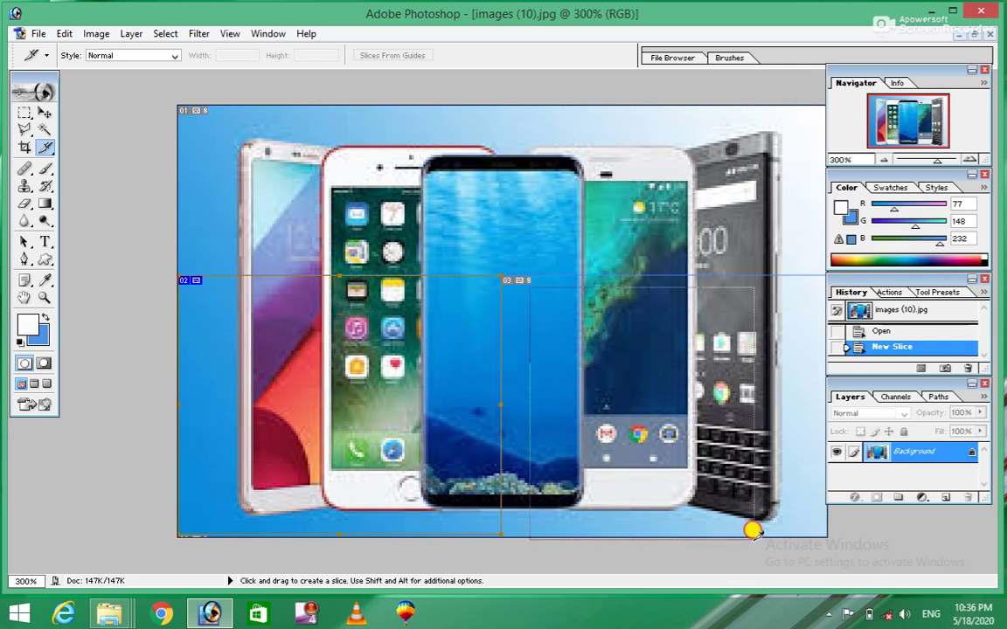
left_click_drag(753, 530, 756, 529)
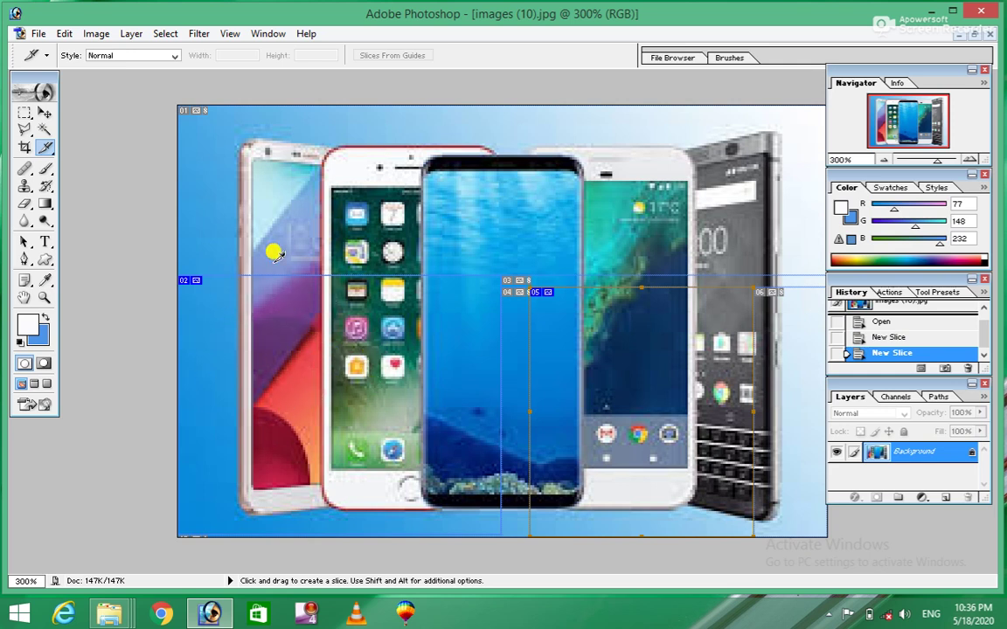
key("ctrl")
left_click_drag(53, 151, 117, 167)
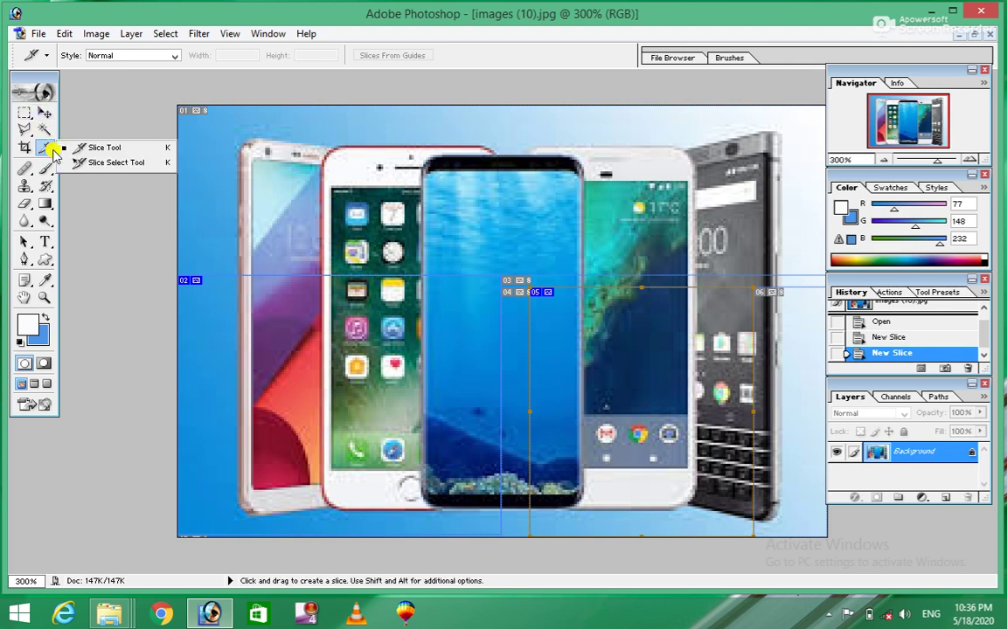
- With the Slice Select Tool, reposition slice 02 and move slice 03 lower
left_click(116, 164)
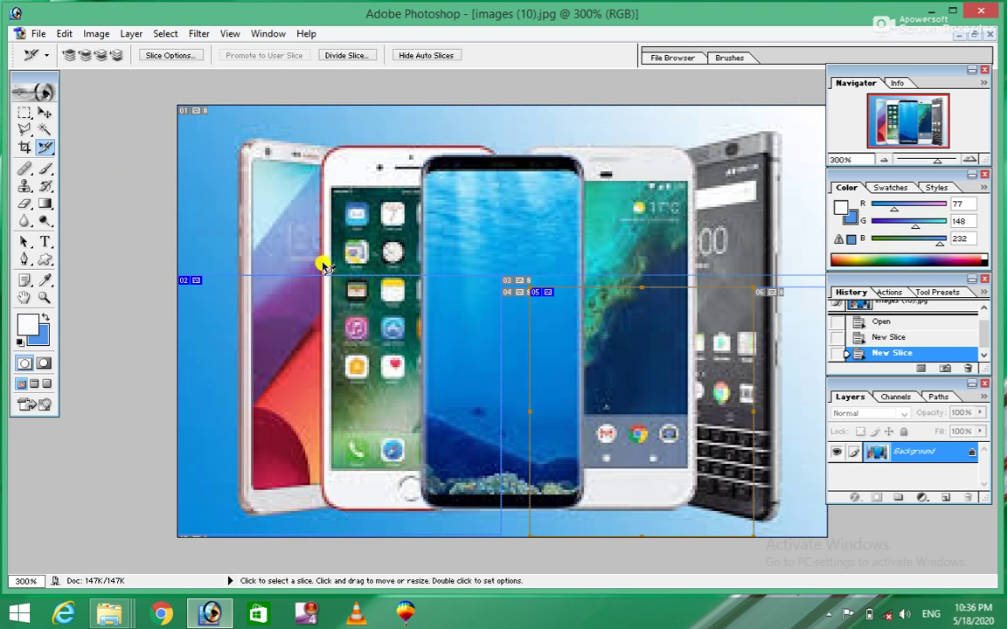
left_click(339, 261)
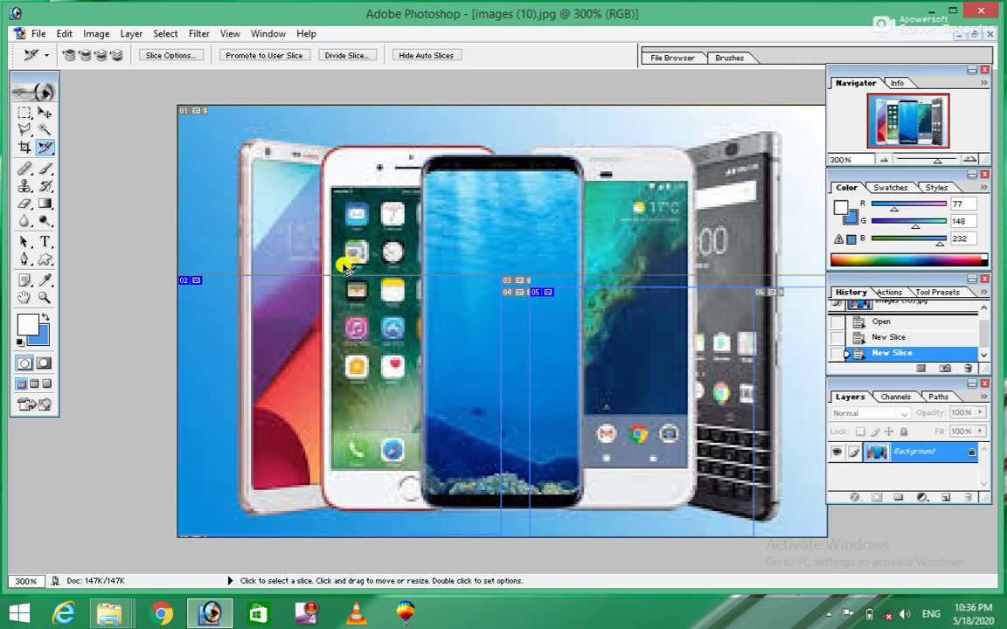
mouse_move(500, 295)
left_mouse_down()
mouse_move(483, 297)
mouse_move(494, 236)
left_mouse_up()
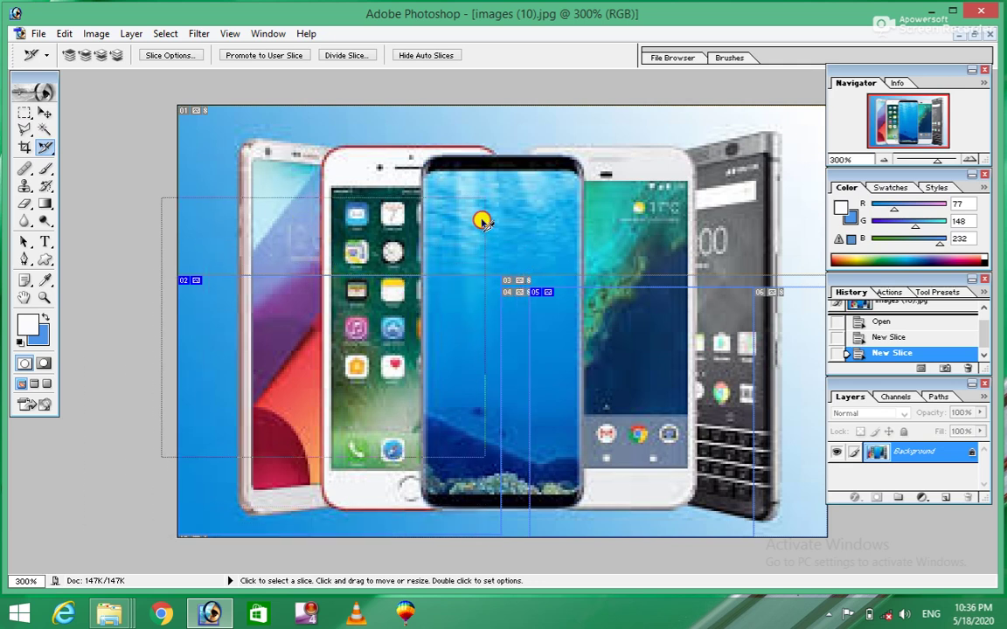
left_click_drag(494, 237, 496, 242)
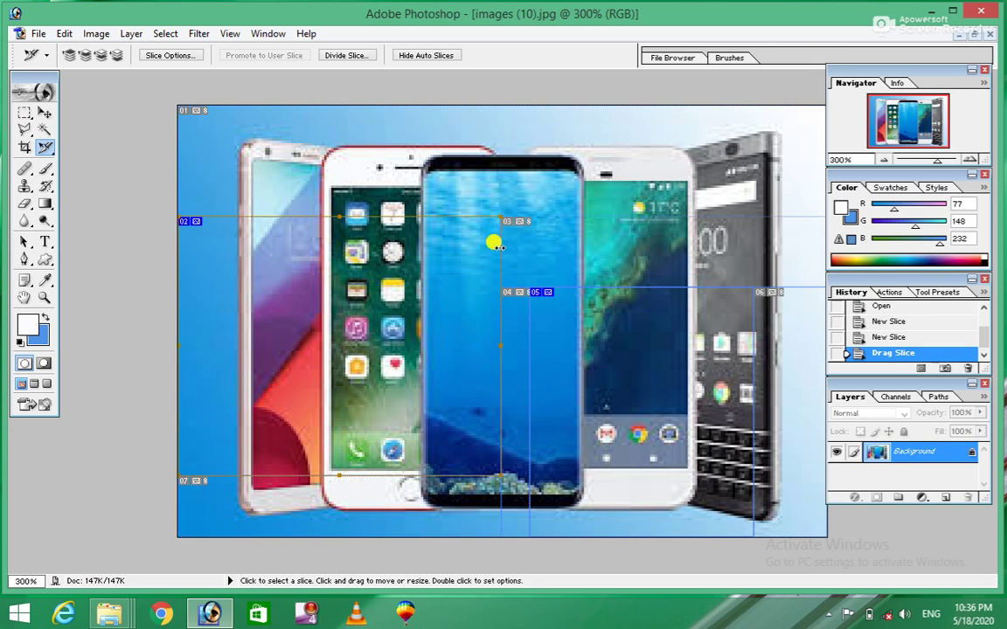
left_click(513, 286)
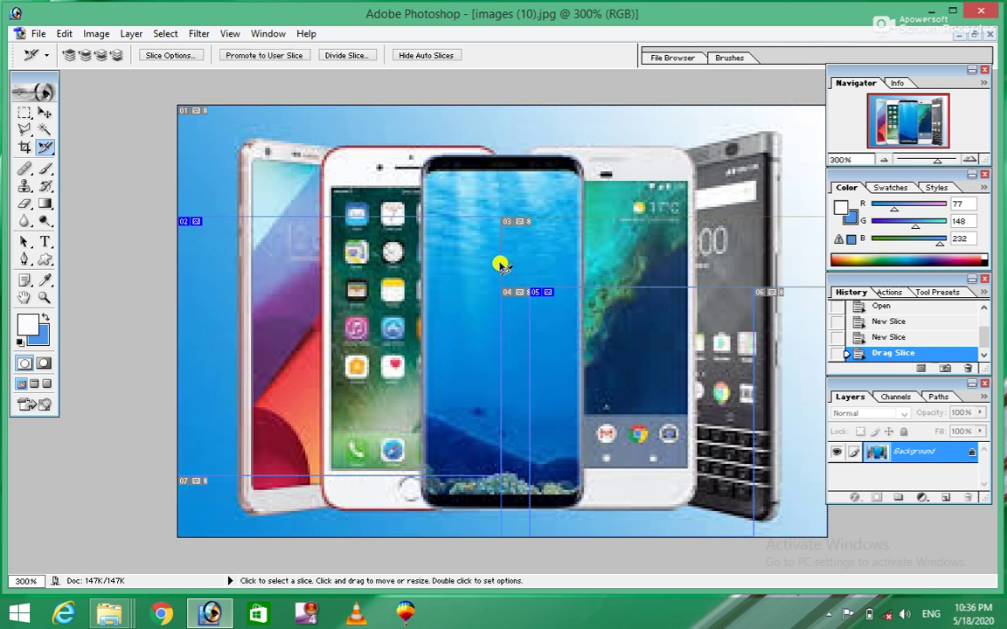
left_click_drag(501, 253, 496, 298)
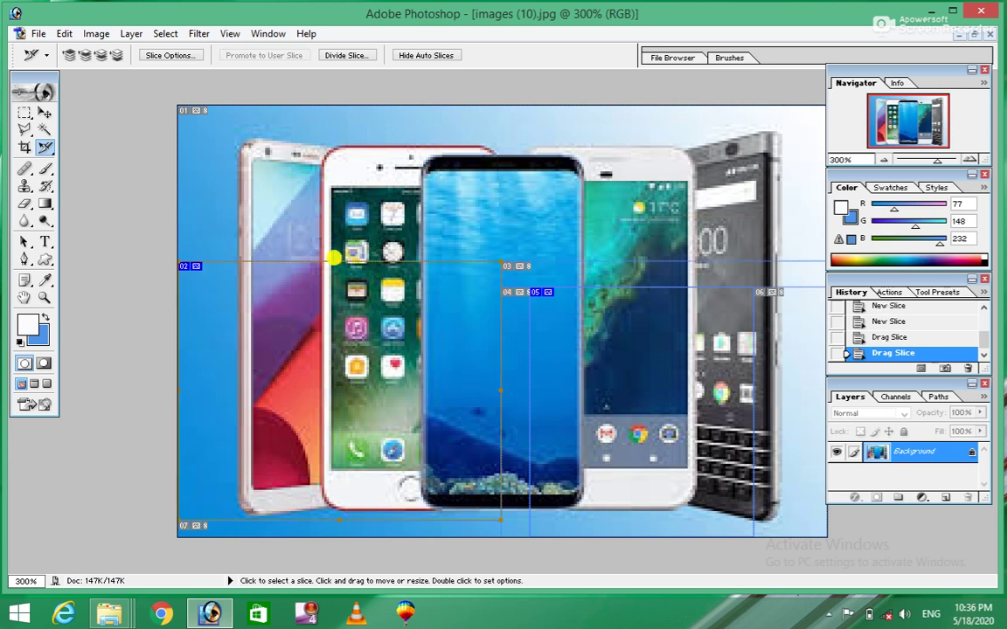
- Nudge slice 02 down and adjust its top edge over the lower-left area
left_click(346, 256)
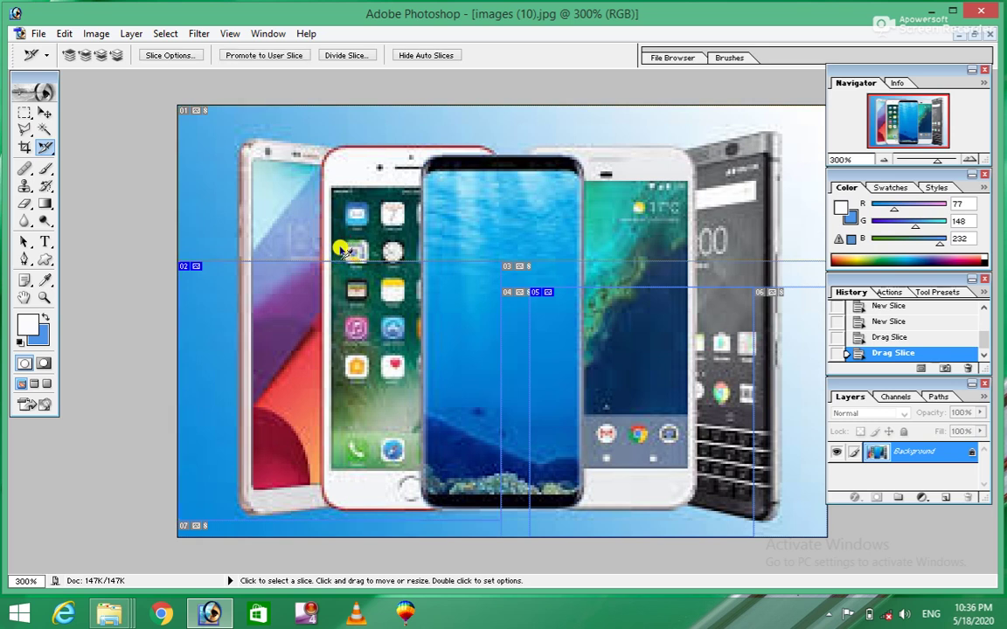
left_click(349, 361)
left_click(342, 242)
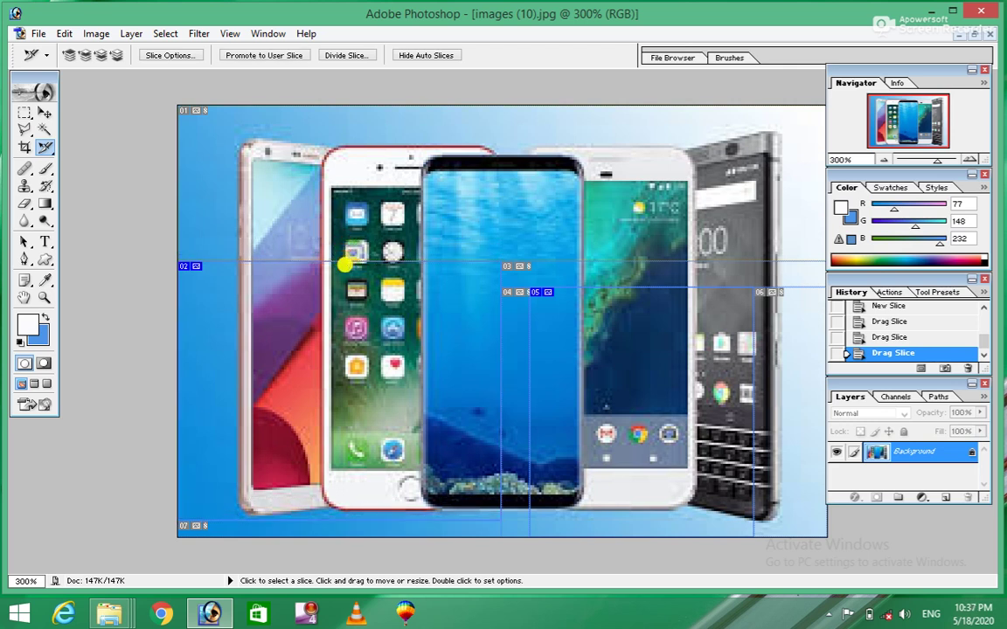
left_click_drag(347, 266, 348, 269)
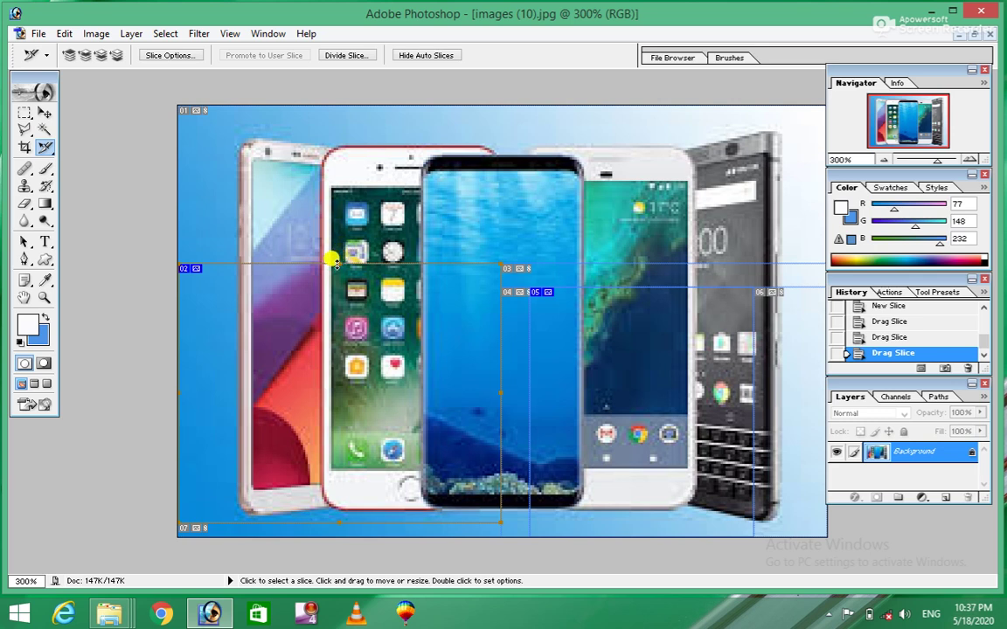
mouse_move(337, 264)
left_mouse_down()
mouse_move(338, 236)
mouse_move(338, 279)
left_mouse_up()
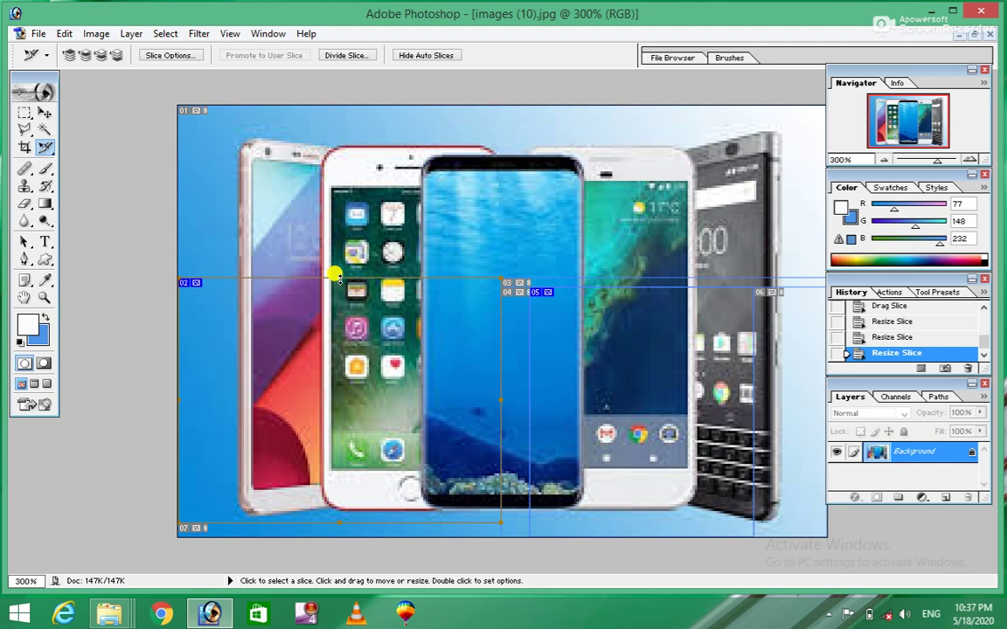
left_click(49, 150)
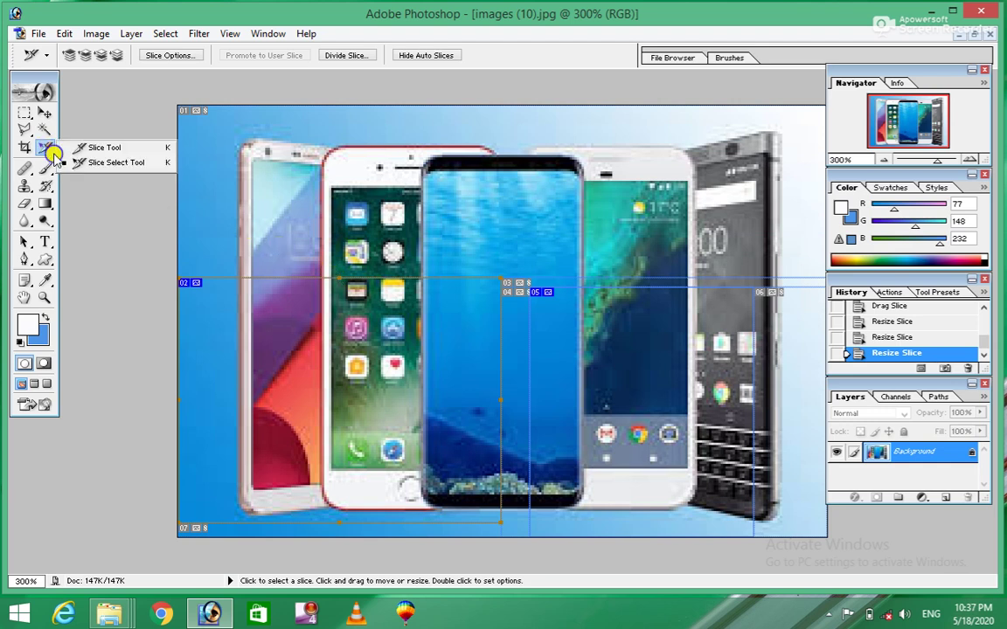
- Export the sliced image with Save for Web as HTML and Images 'images-(10)' on the Desktop
left_click(105, 149)
left_click(38, 34)
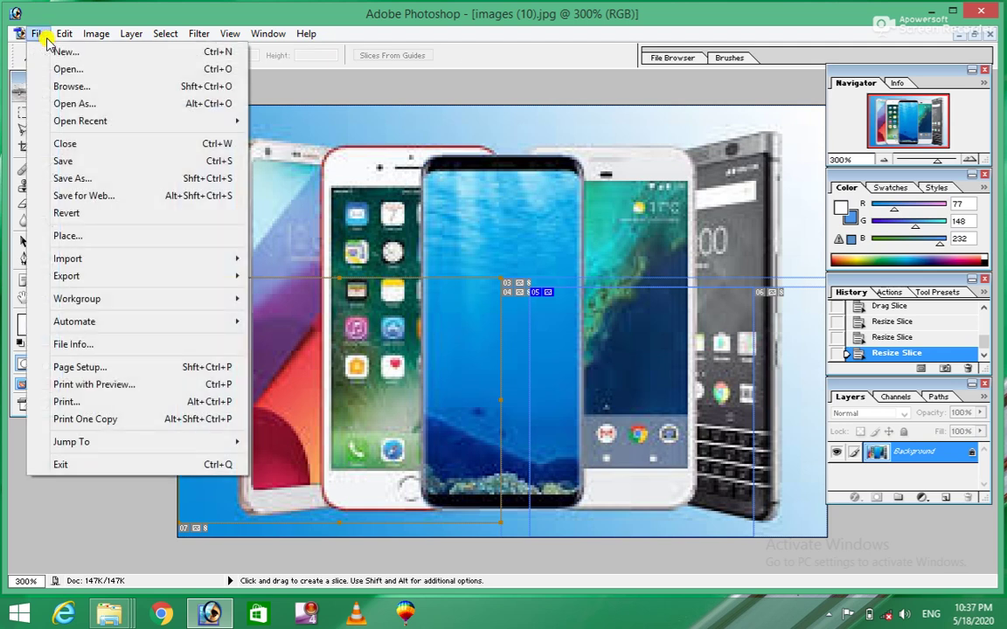
left_click(85, 195)
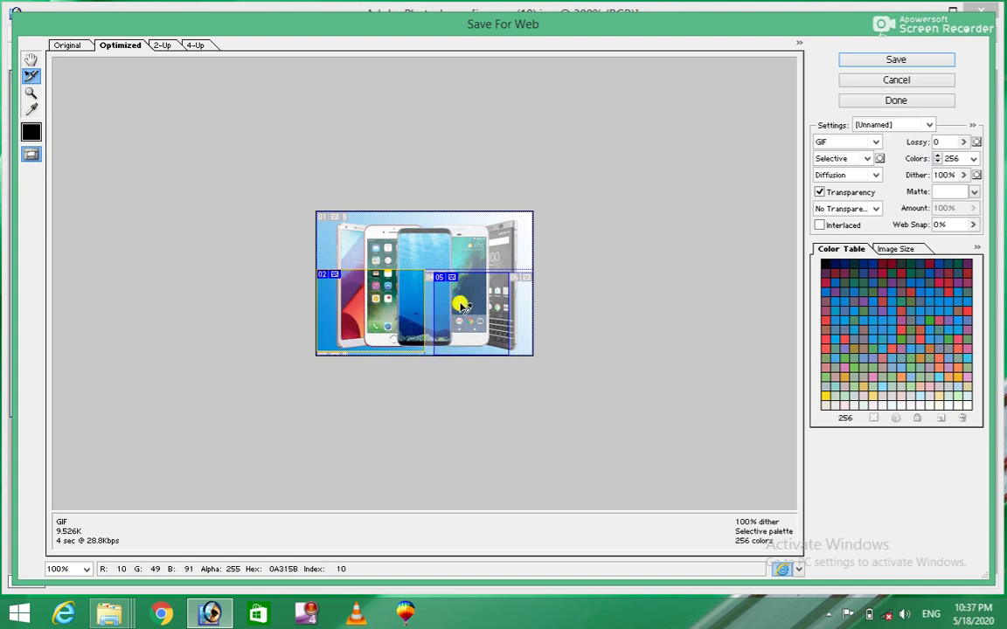
left_click(896, 60)
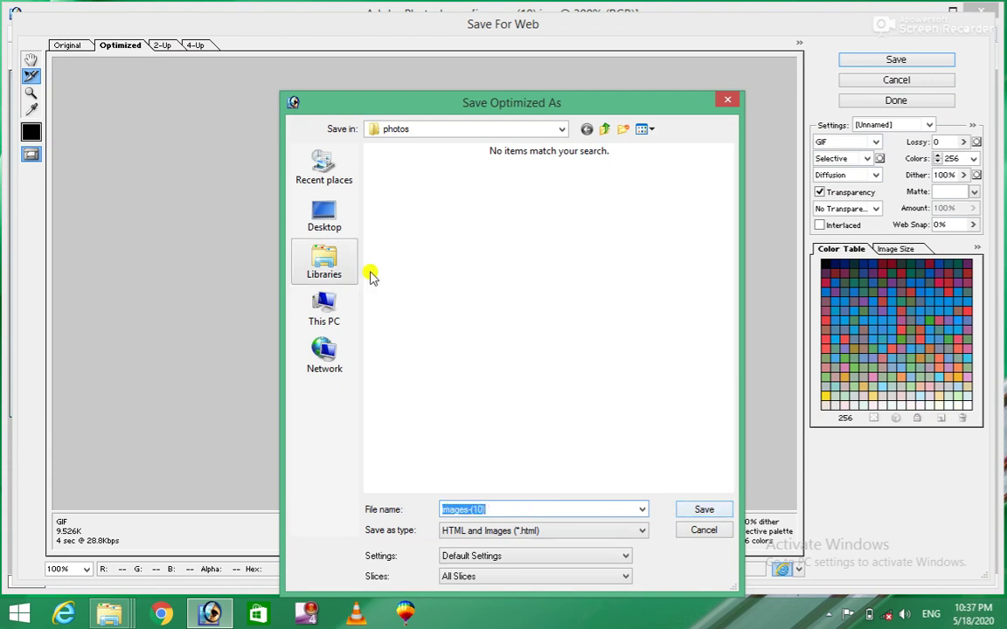
left_click(320, 210)
left_click(704, 510)
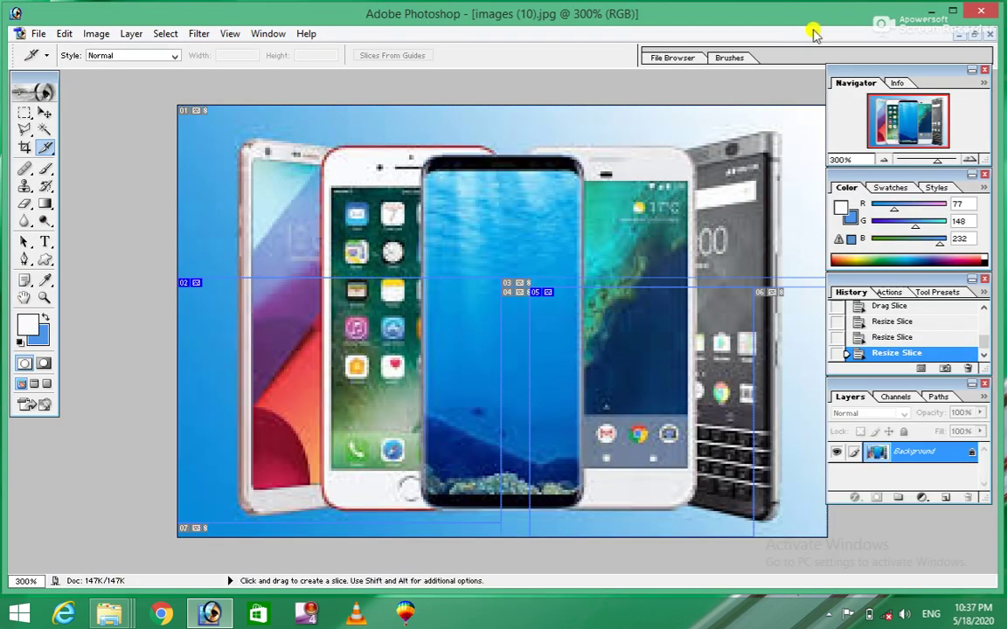
- Minimize Photoshop, place the images (10) page and images folder together, and open the folder
left_click(952, 11)
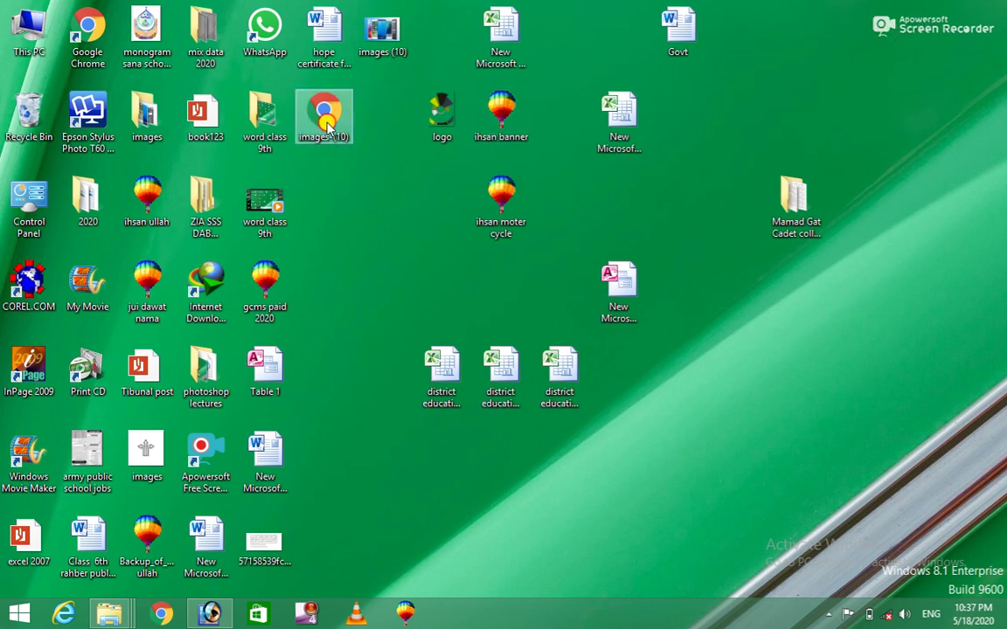
left_click_drag(329, 127, 771, 406)
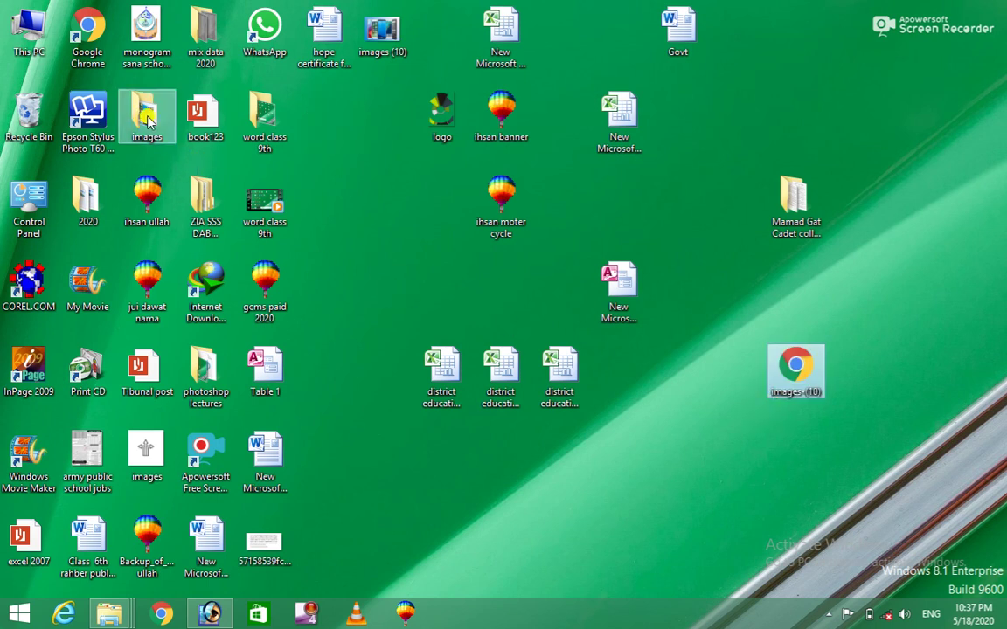
left_click_drag(144, 123, 714, 370)
mouse_move(734, 366)
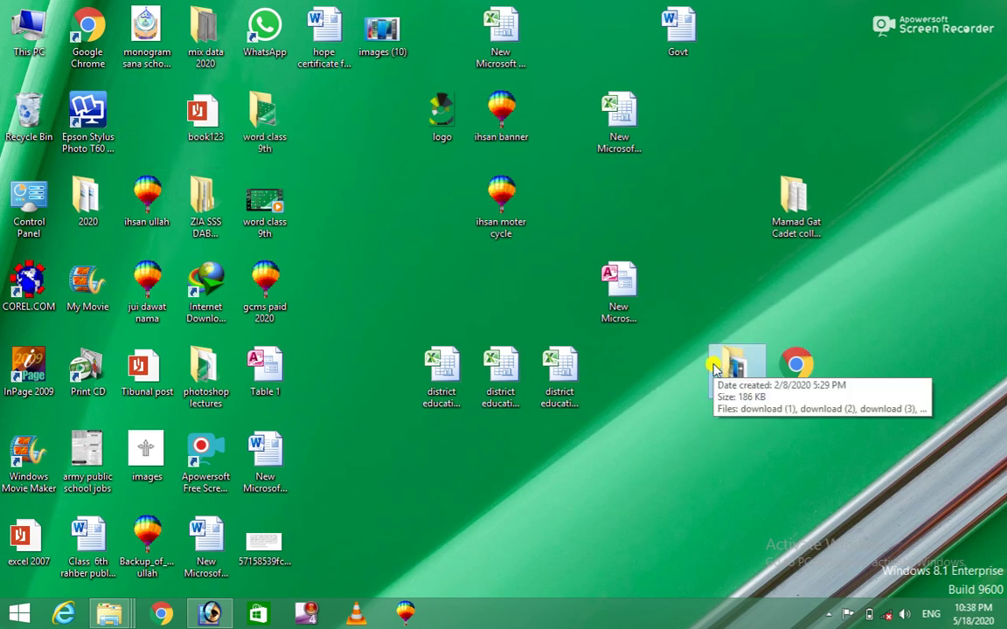
double_click(715, 370)
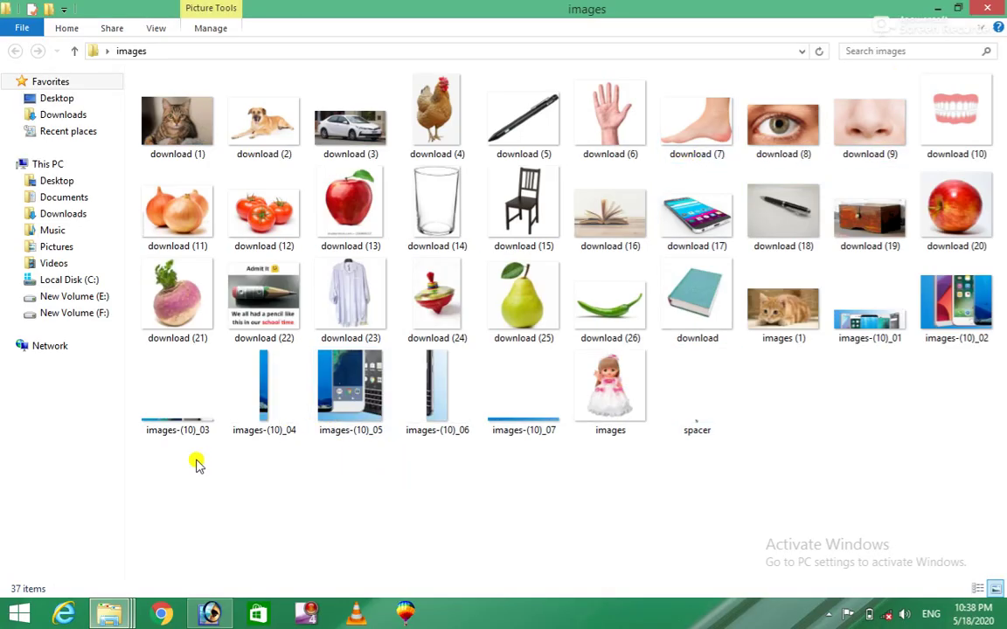
- Preview the images-(10)_02 and images-(10)_05 slices, closing each viewer
left_click(353, 396)
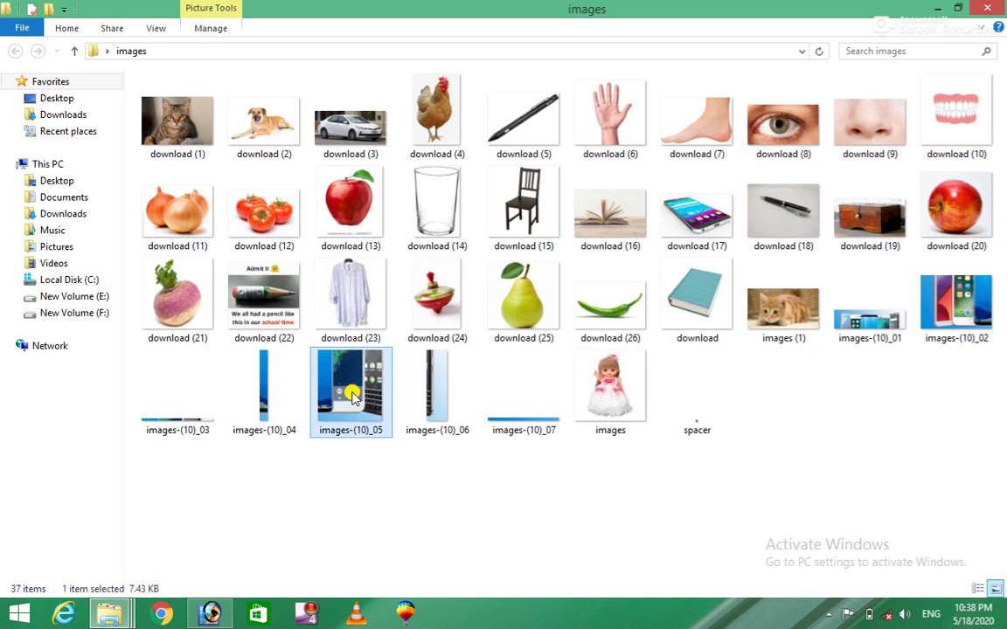
left_click(954, 299)
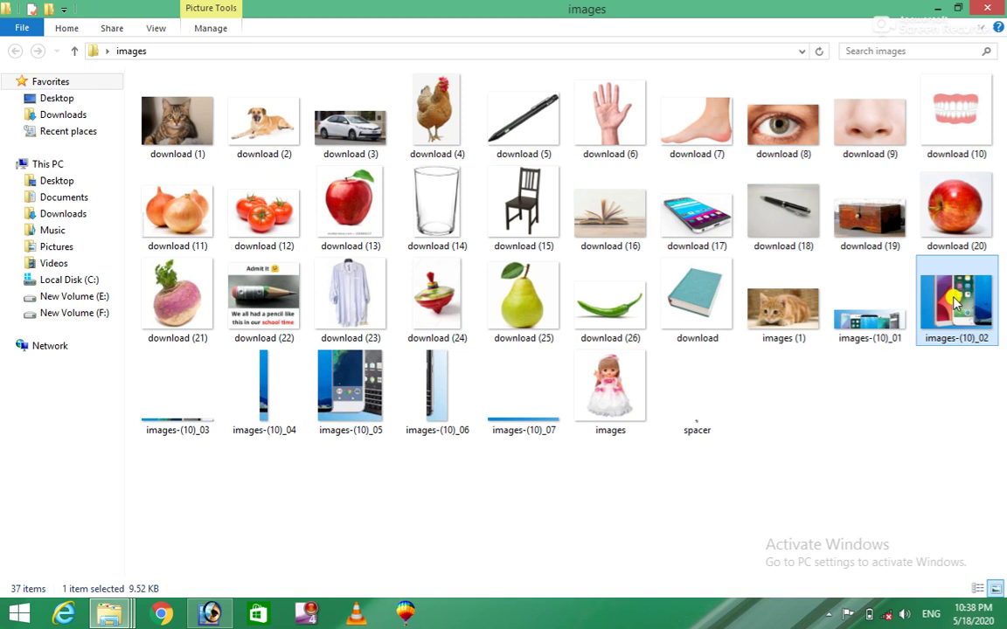
double_click(954, 300)
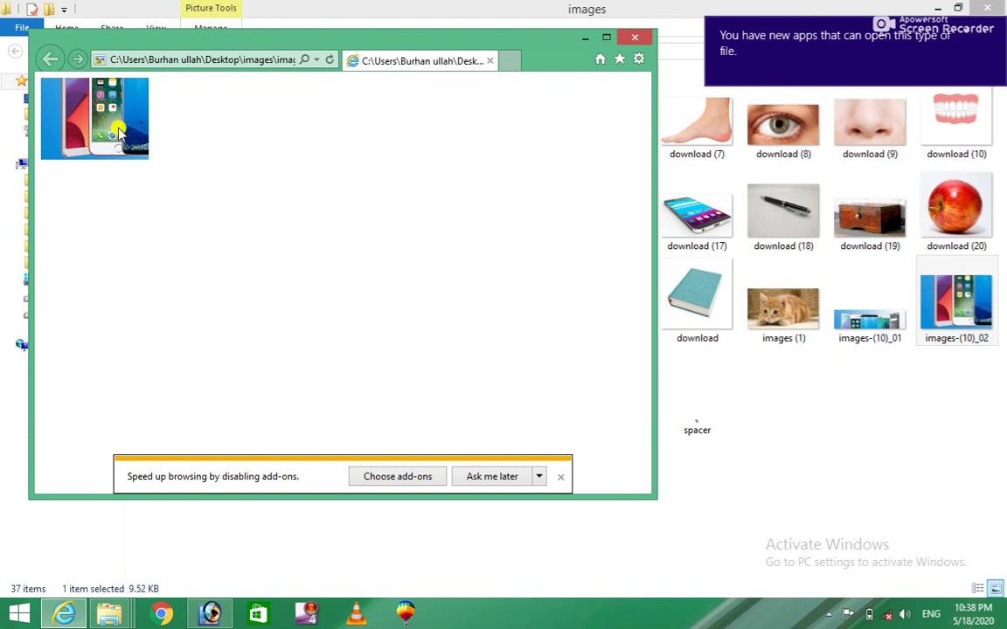
left_click(634, 36)
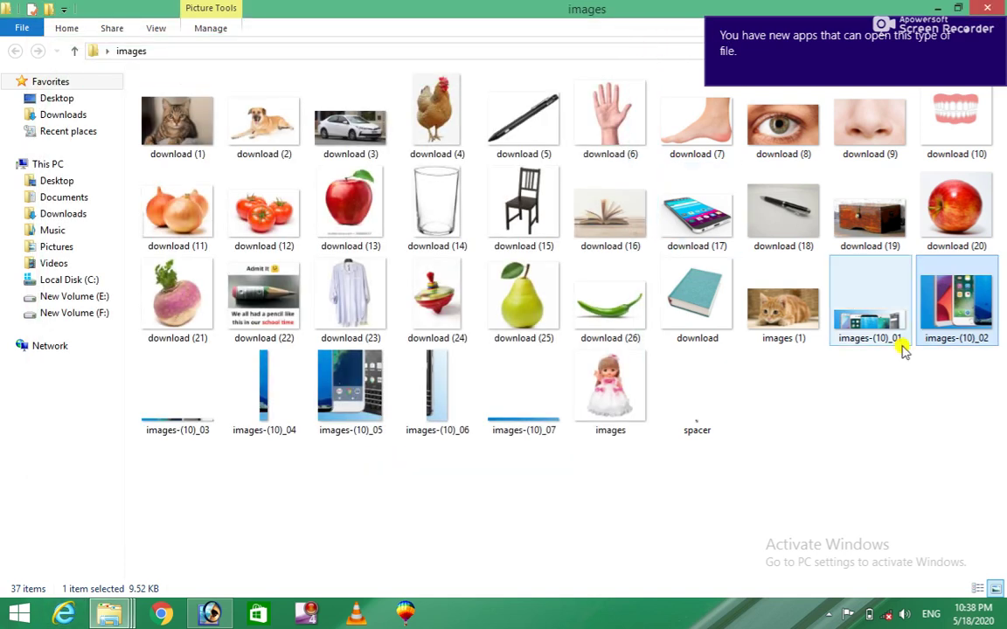
double_click(340, 398)
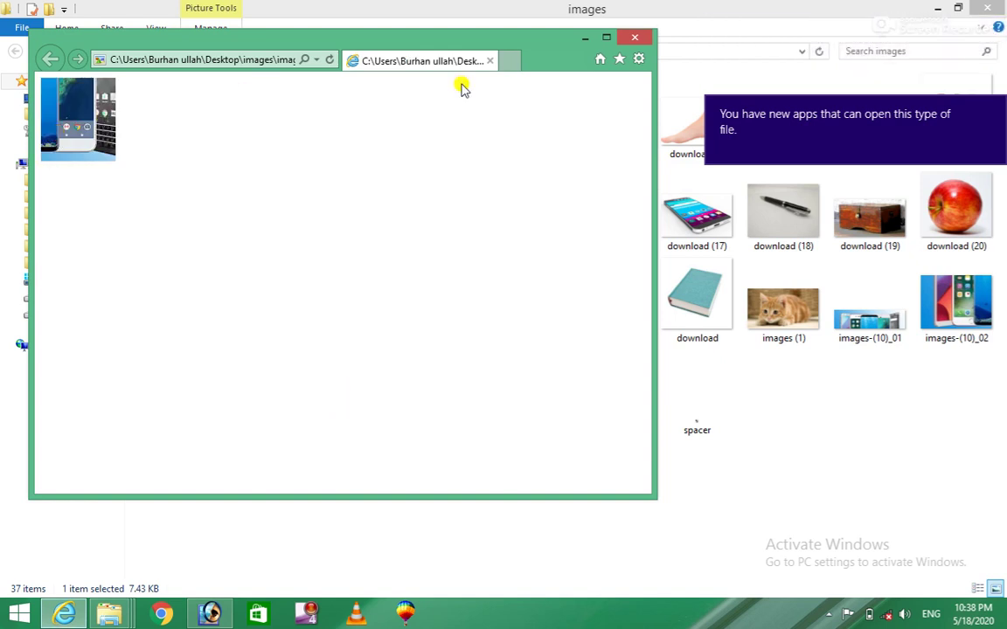
left_click(632, 41)
- Preview the images-(10)_01 and images-(10)_04 slices, then close the images folder
left_click(854, 322)
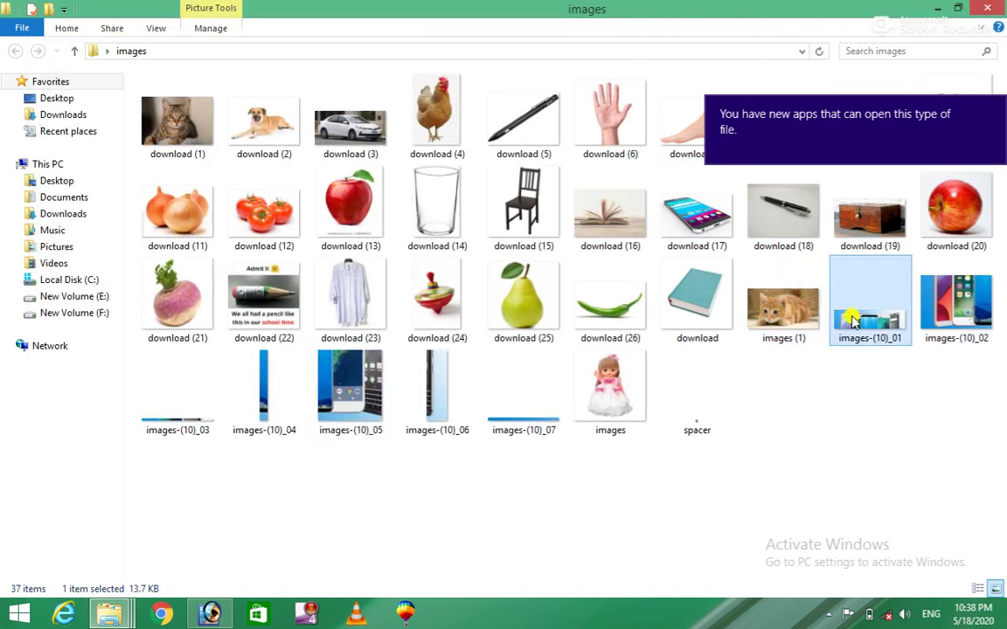
double_click(854, 322)
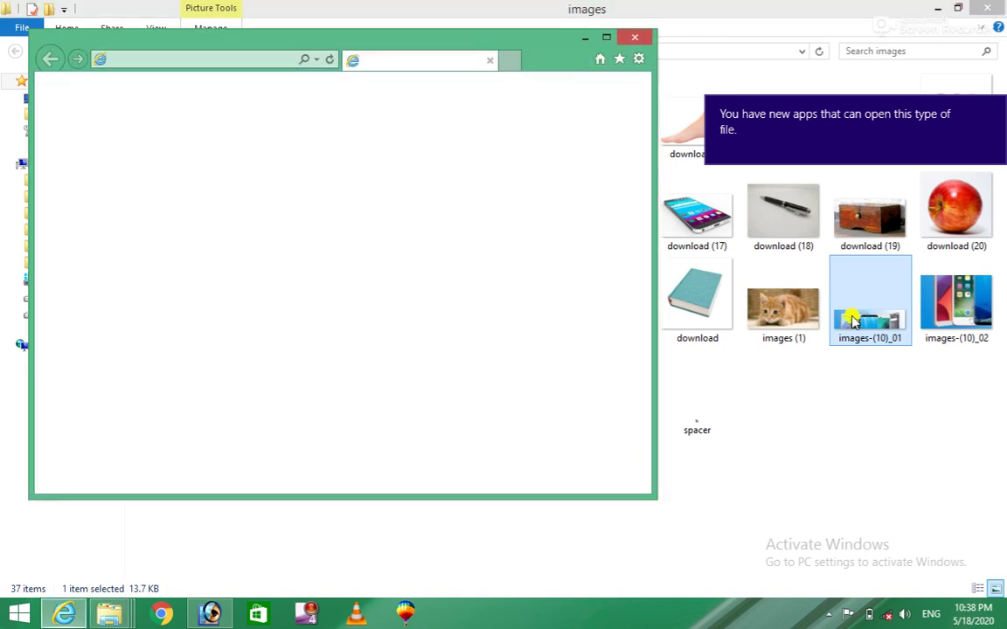
left_click(636, 36)
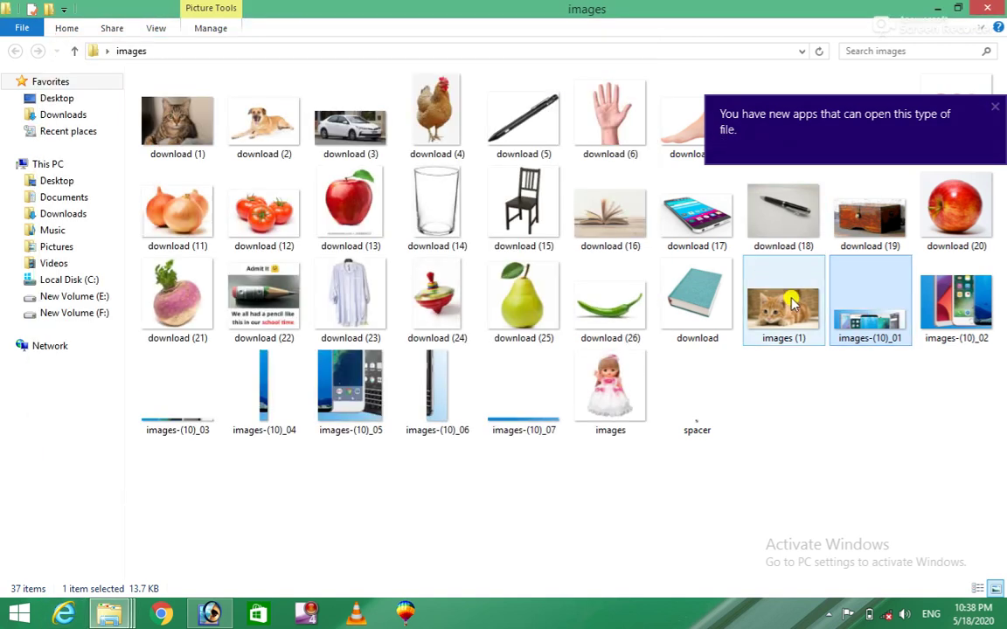
double_click(255, 424)
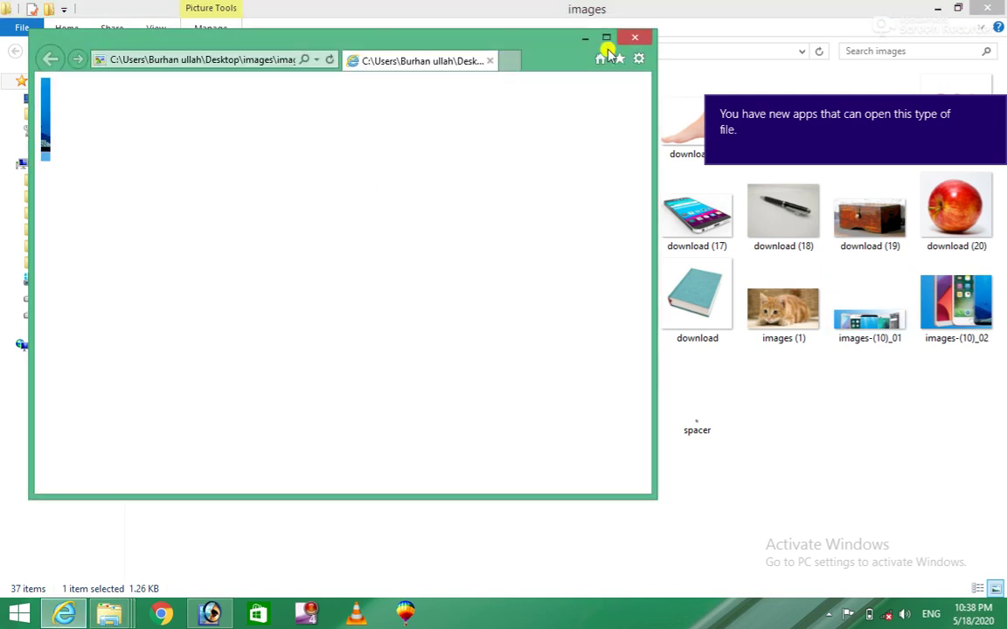
left_click(636, 37)
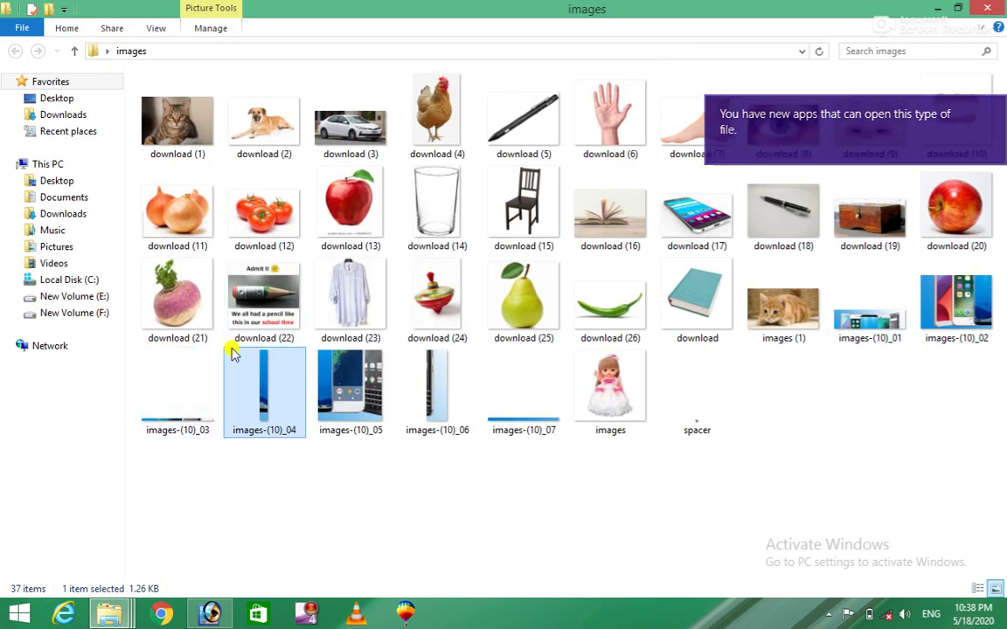
left_click(988, 16)
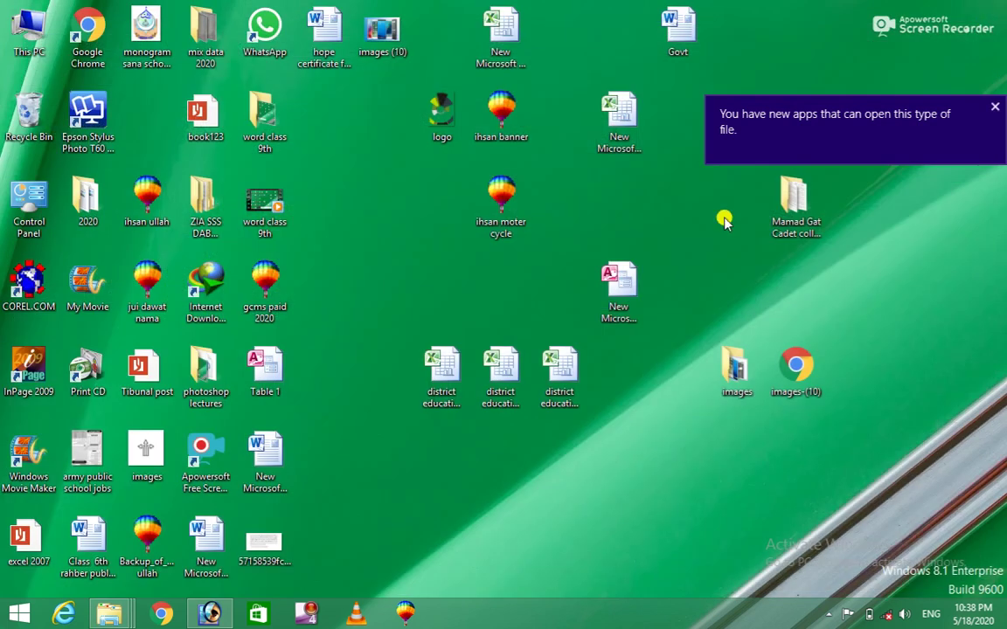
double_click(795, 371)
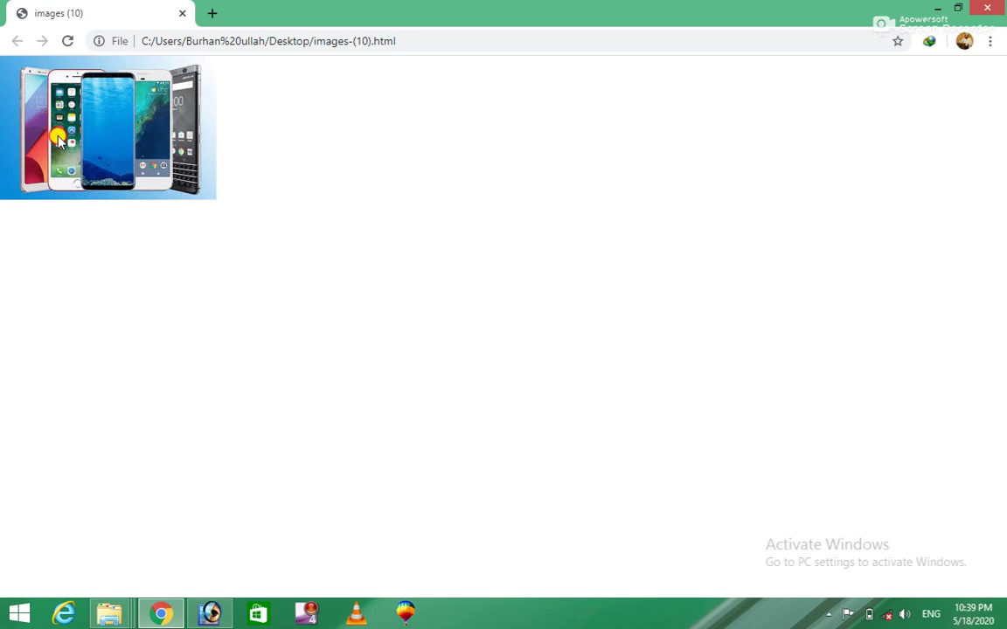
left_click_drag(58, 138, 60, 110)
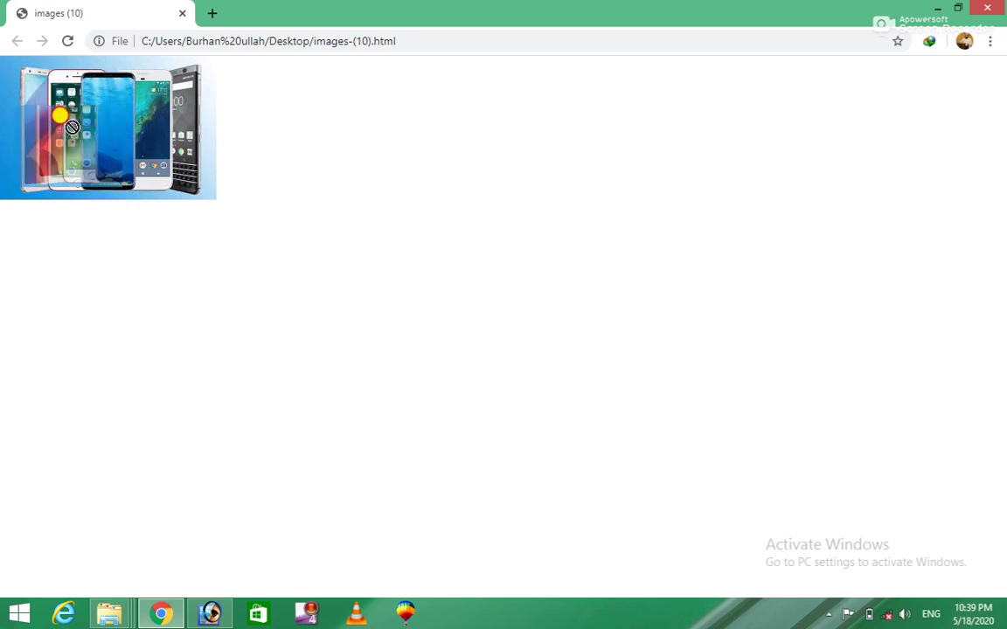
mouse_move(60, 110)
left_mouse_down()
mouse_move(246, 44)
mouse_move(265, 14)
left_mouse_up()
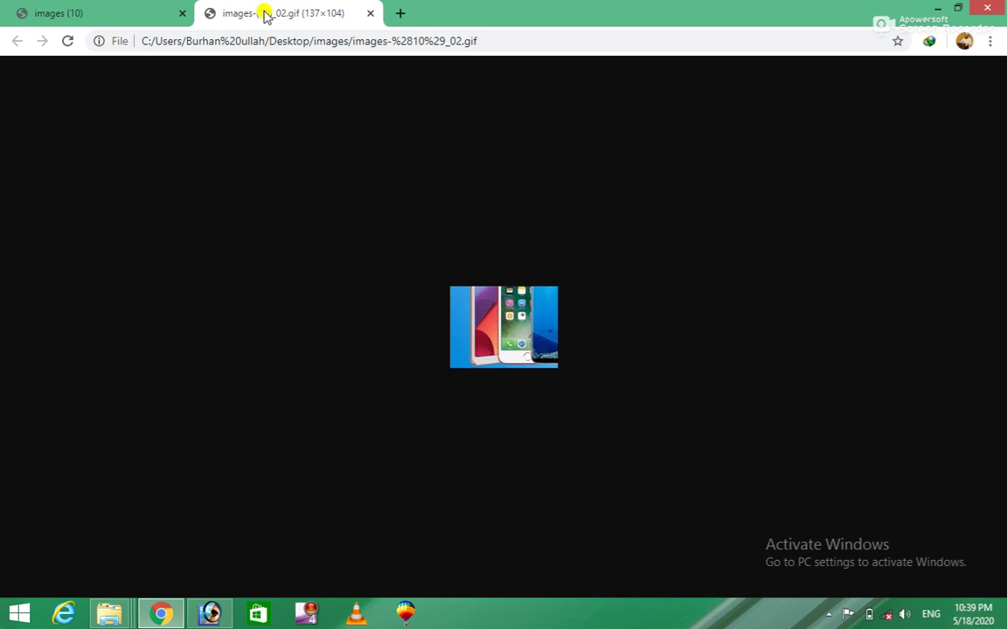
left_click(107, 15)
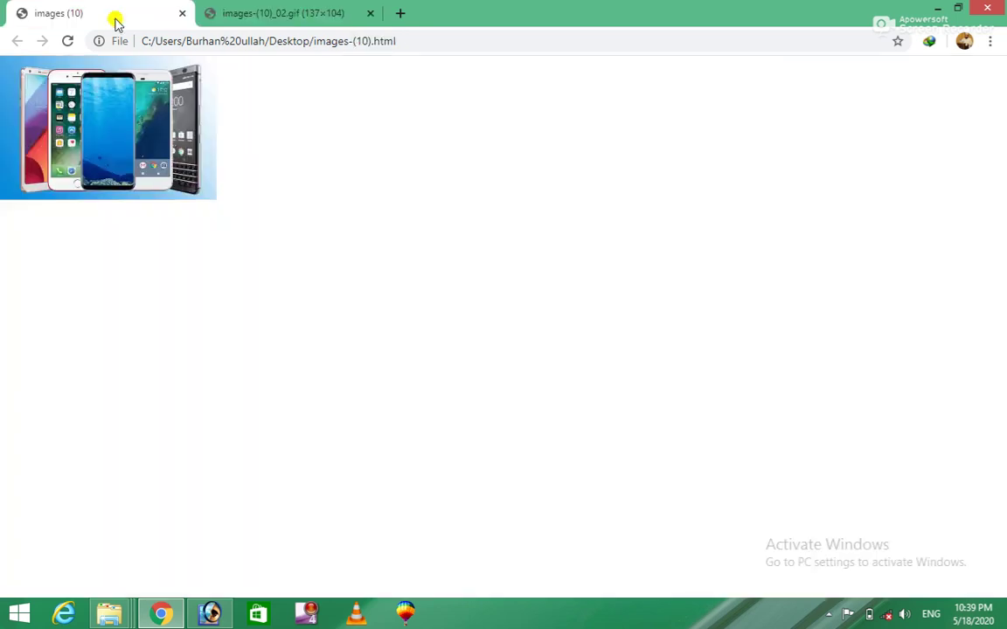
left_click_drag(167, 164, 490, 7)
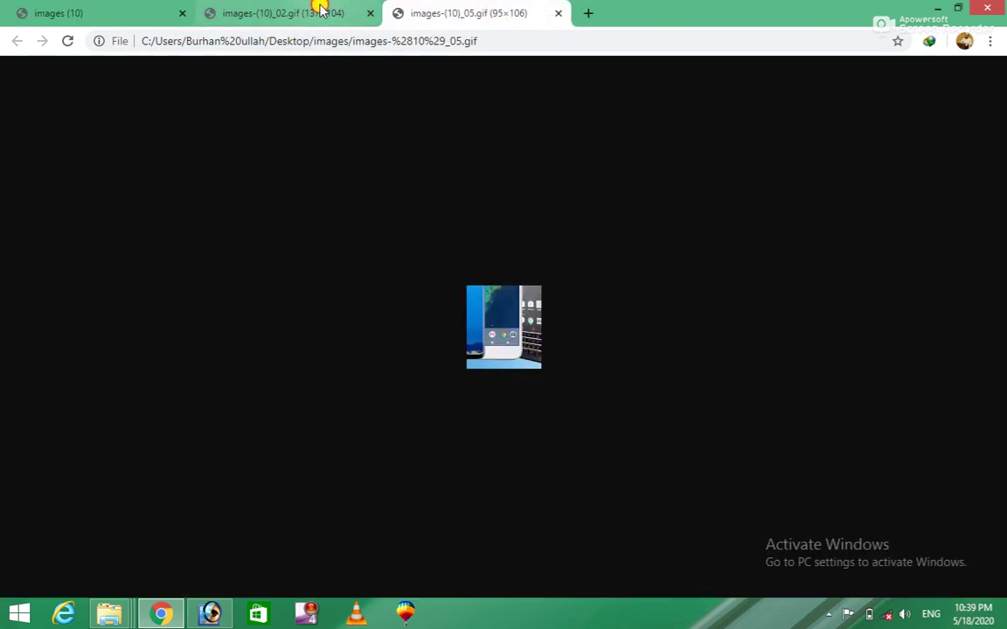
left_click(322, 9)
left_click(456, 11)
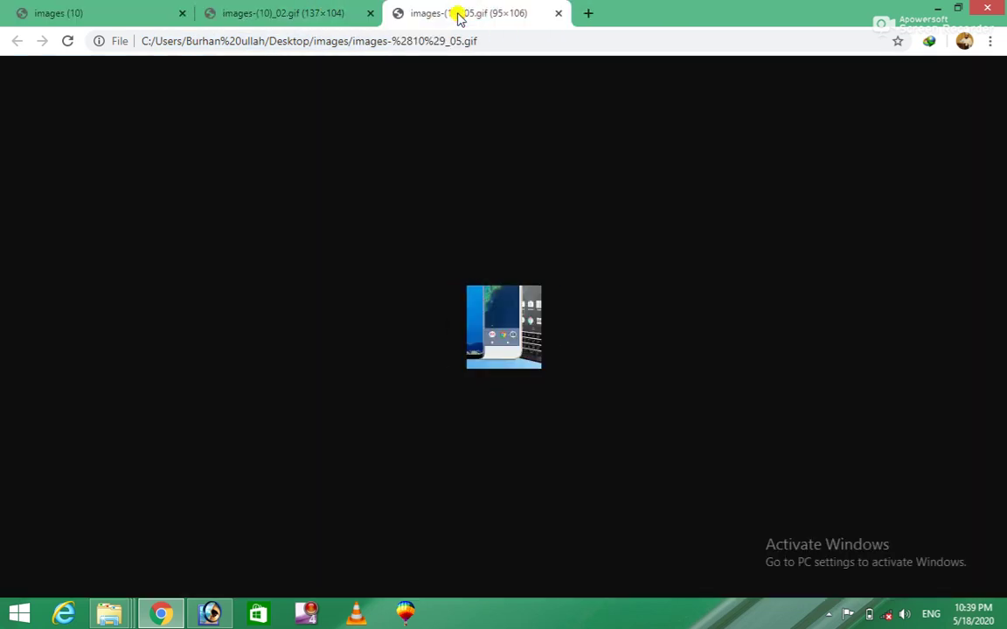
left_click(337, 11)
left_click(131, 9)
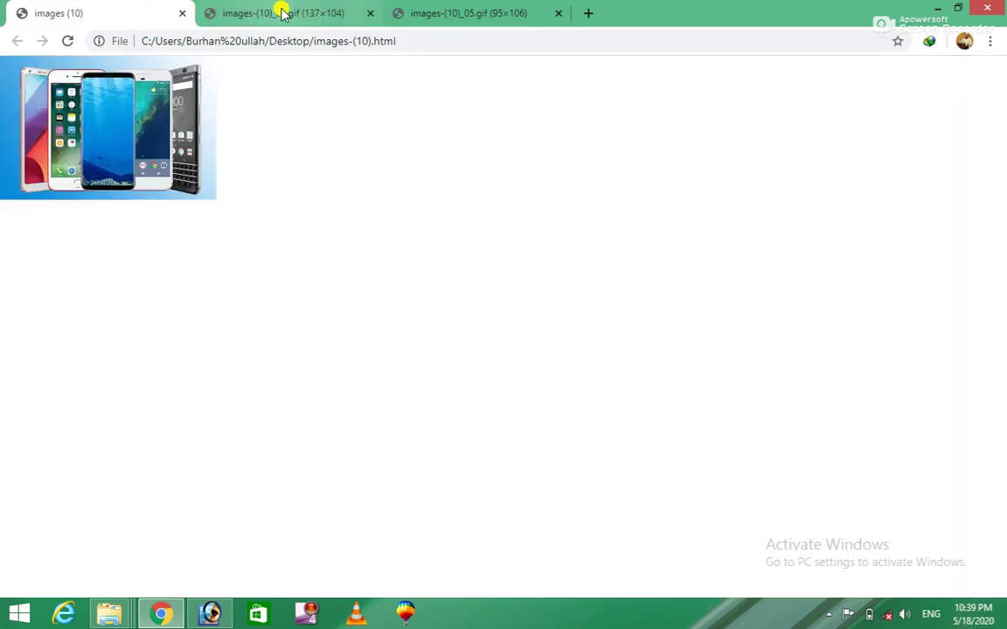
left_click(282, 12)
left_click(445, 13)
left_click(306, 14)
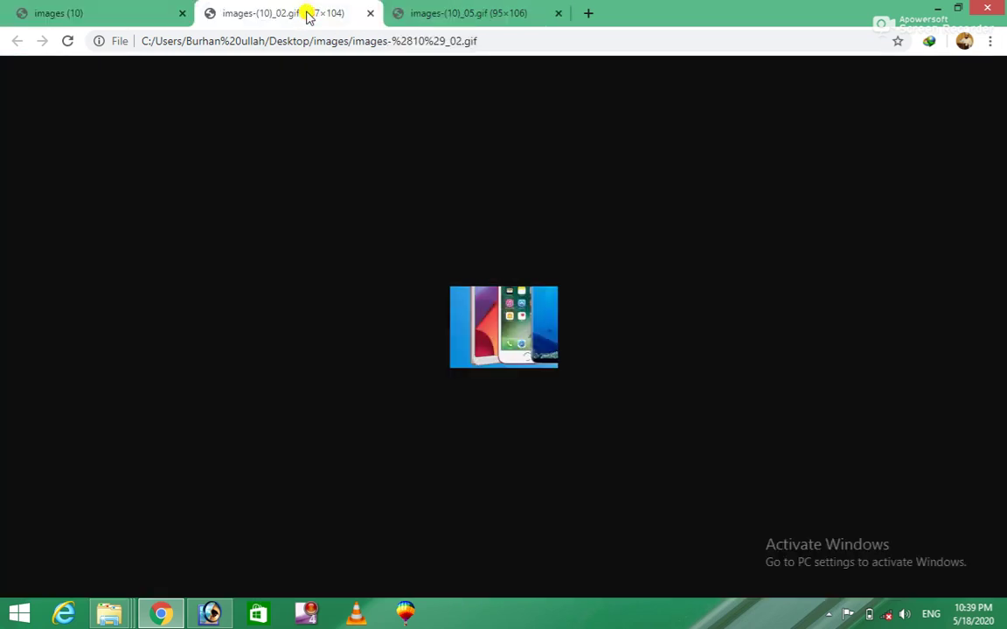
left_click(442, 14)
left_click(240, 15)
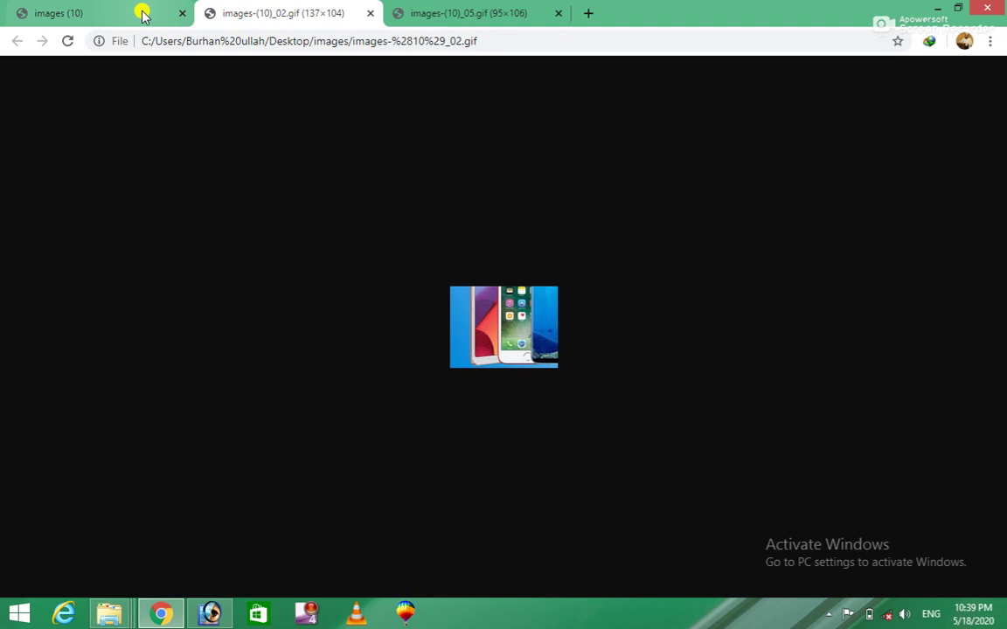
left_click(143, 16)
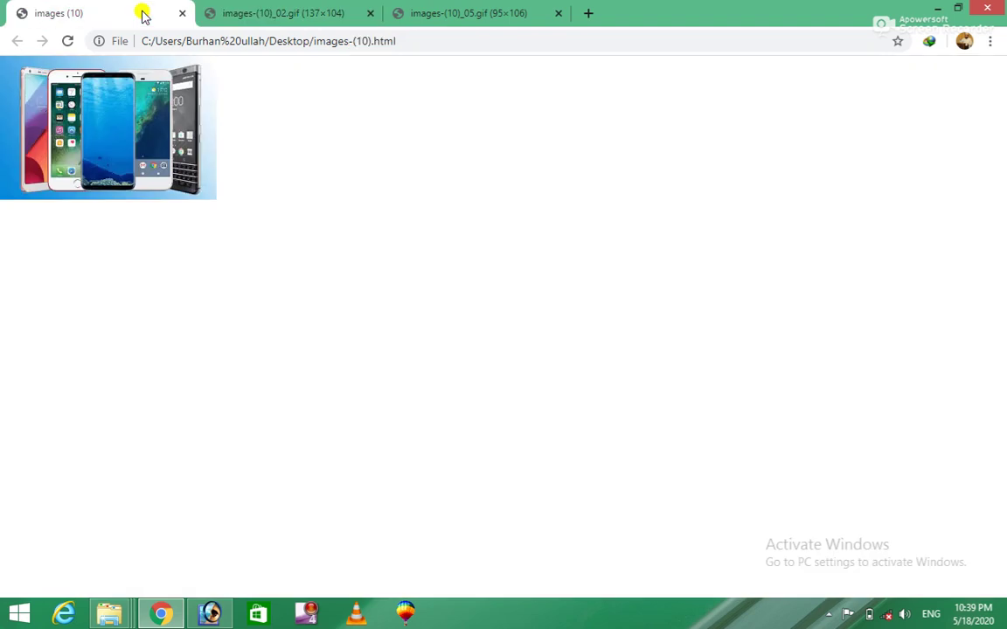
left_click(980, 9)
left_click_drag(853, 445, 704, 333)
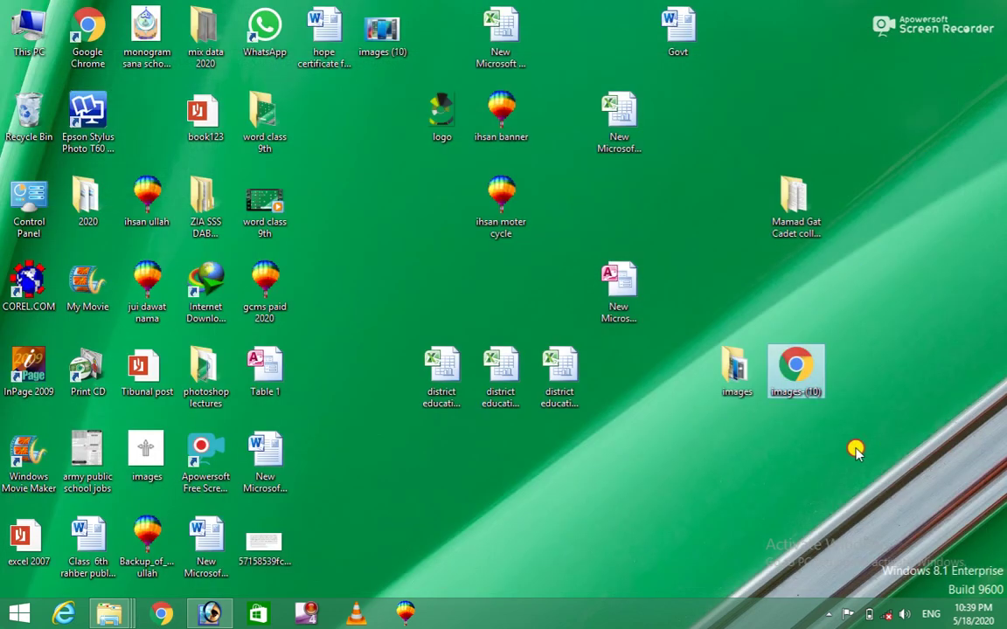
- Delete the exported files, then close the sliced phones image in Photoshop, answering the save prompt
key("Delete")
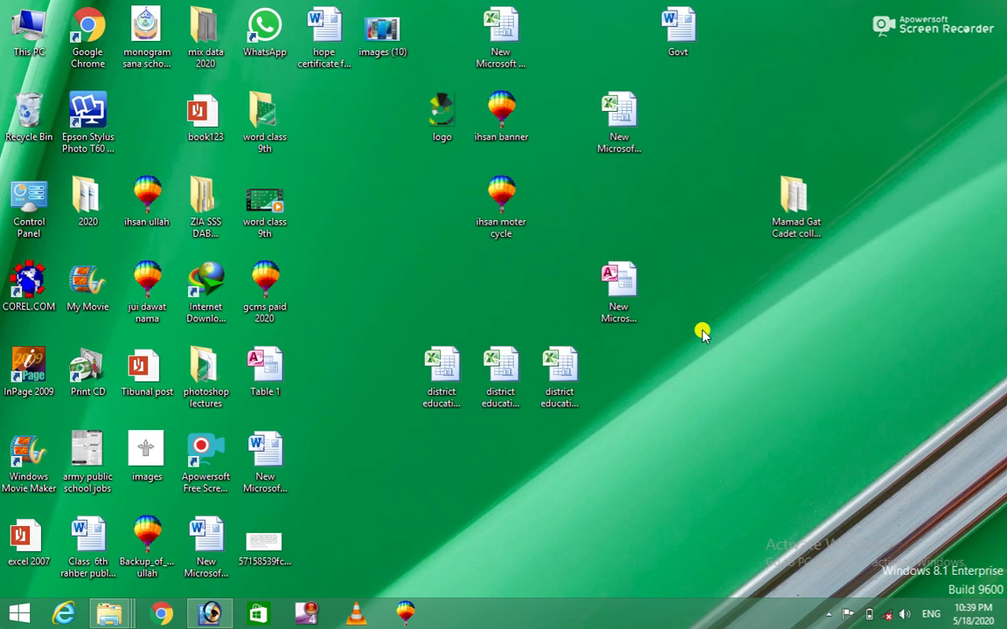
left_click(209, 612)
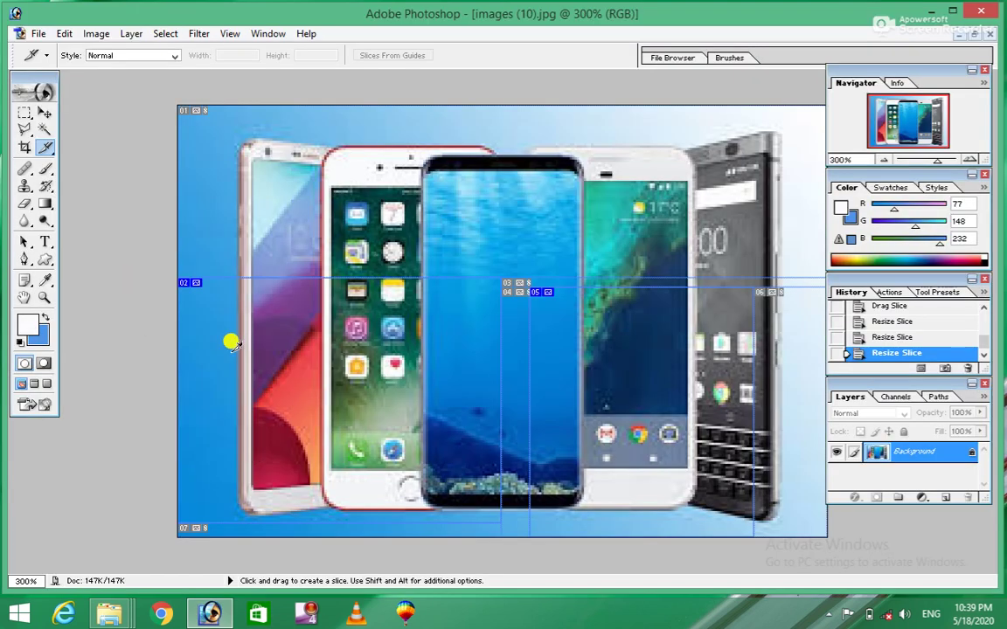
left_click(51, 150)
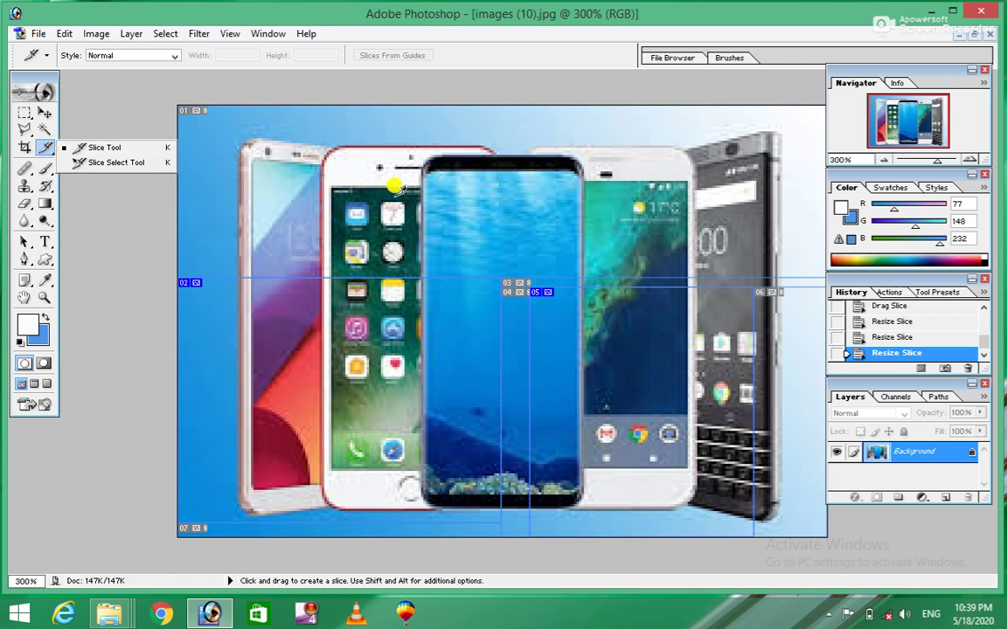
left_click(105, 150)
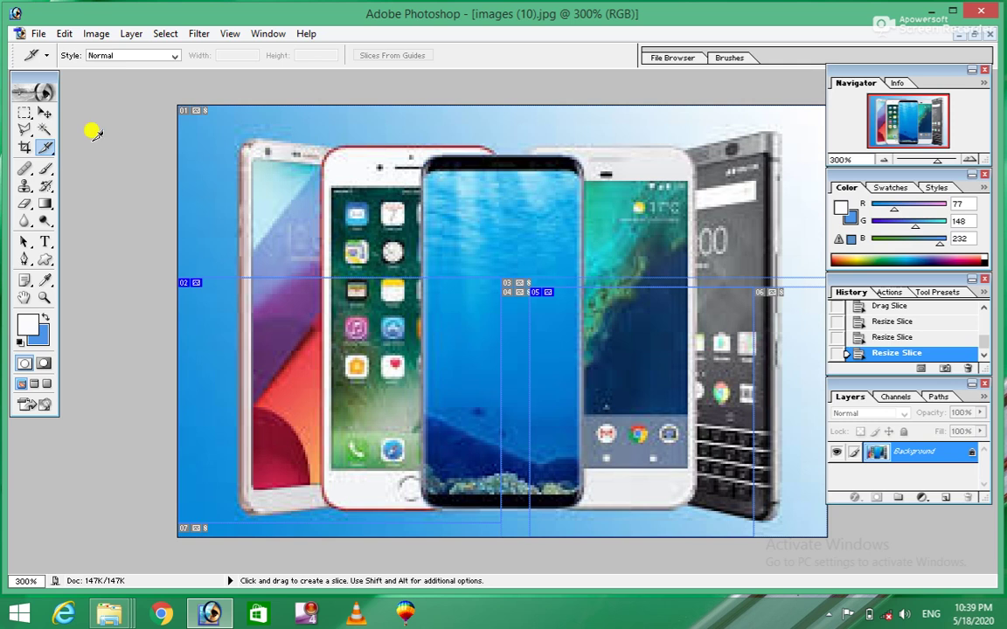
key("v")
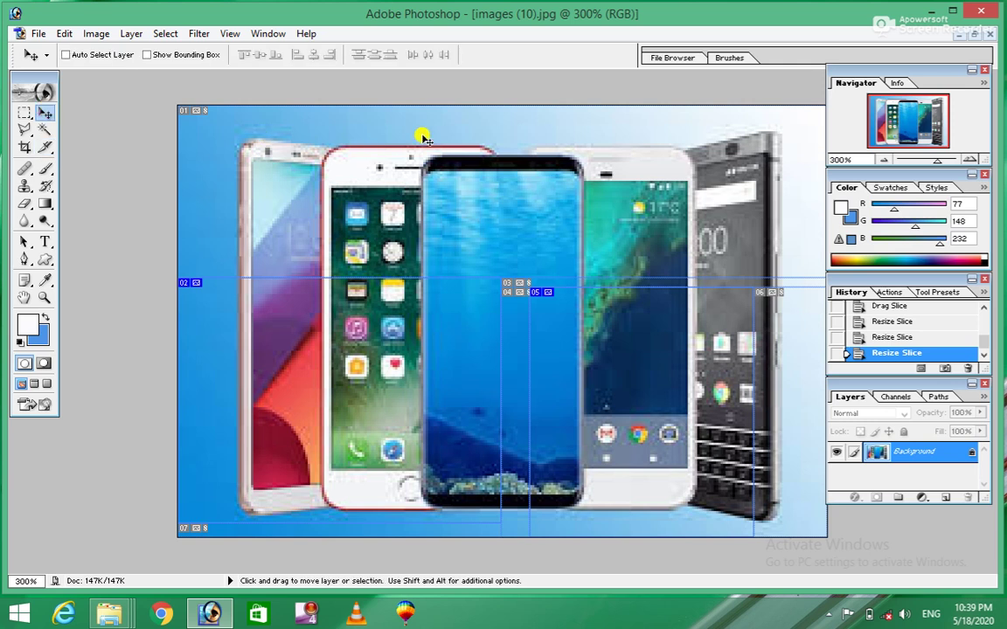
left_click(990, 33)
left_click(506, 241)
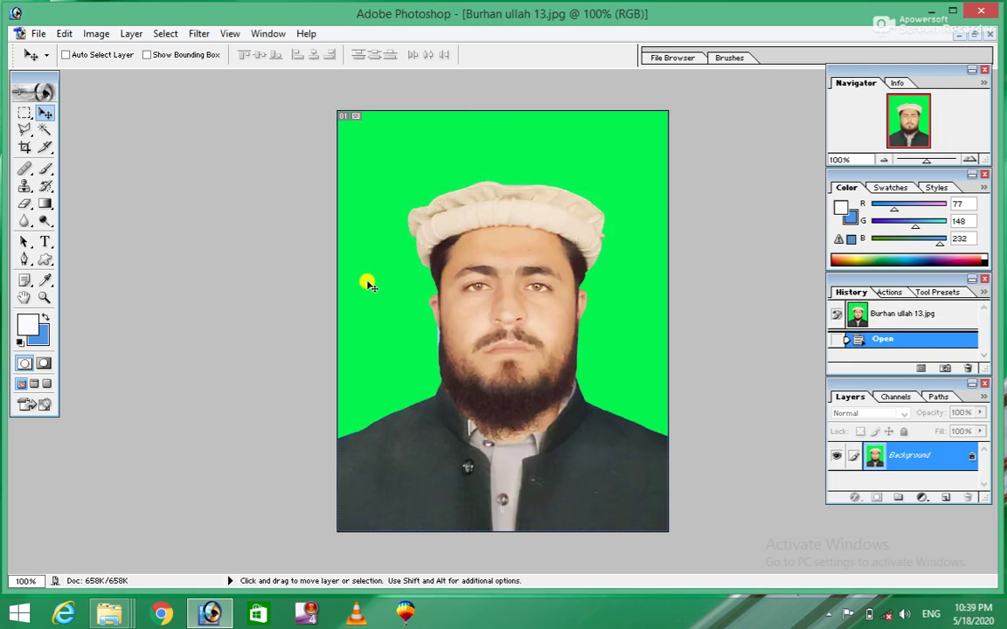
- Paint white dots on both cheeks with the Brush reduced to about 24 px
left_click(47, 170)
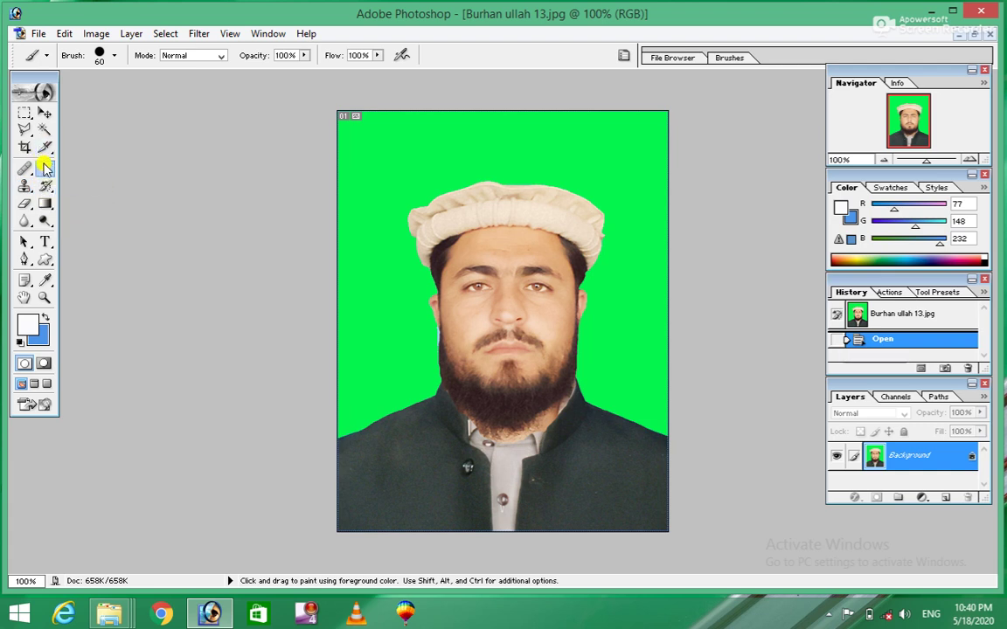
left_click(48, 172)
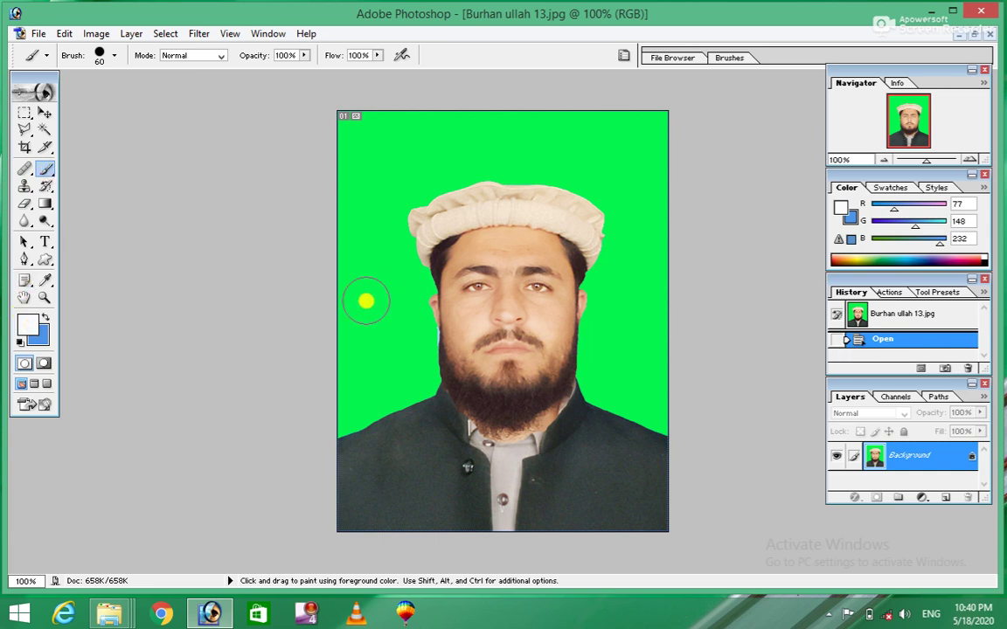
key("bracketleft")
key("bracketleft")
key("bracketleft")
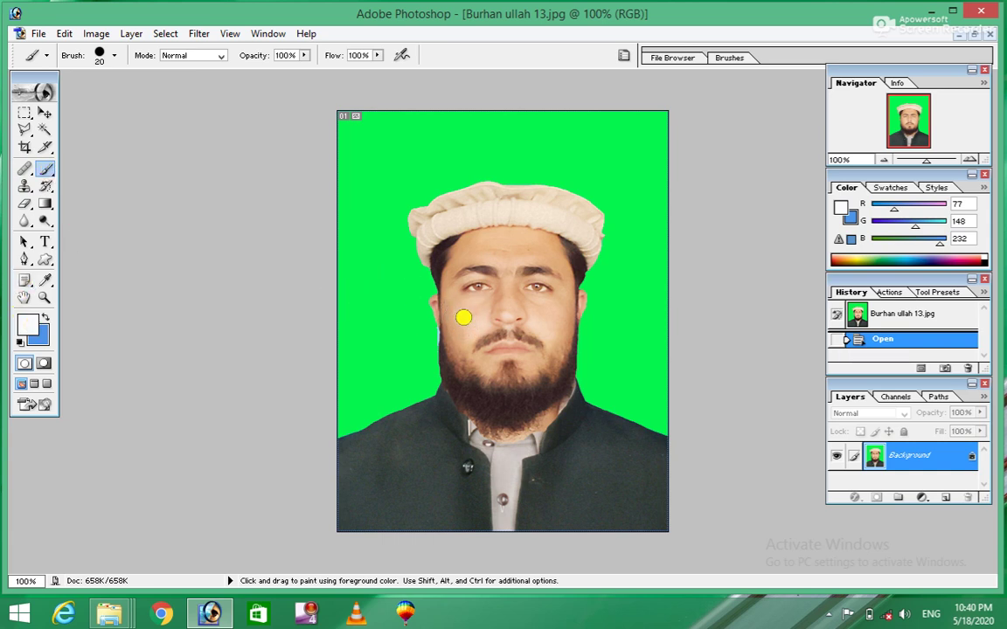
key("bracketright")
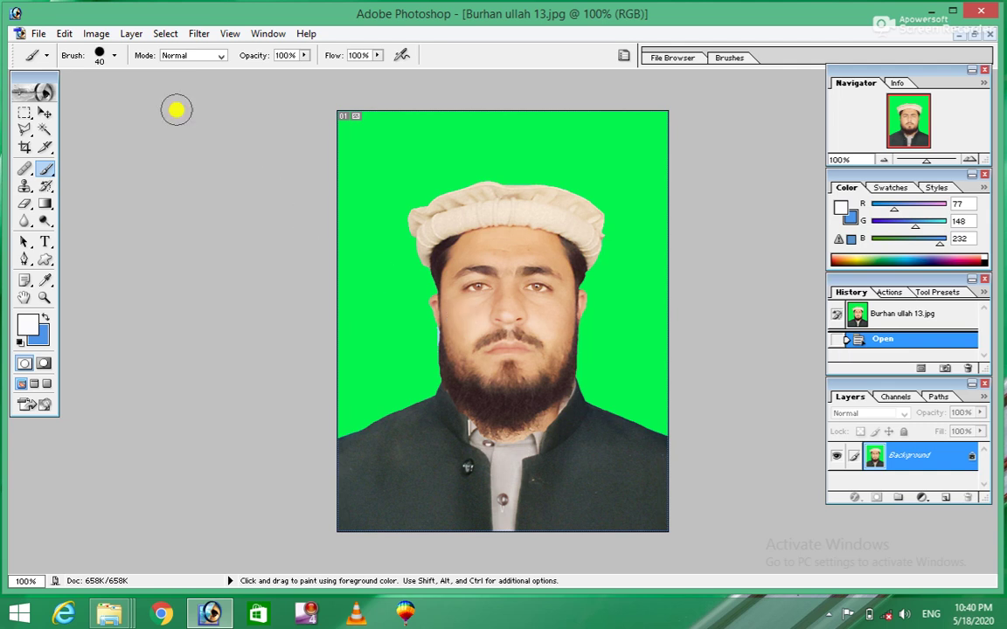
left_click(114, 56)
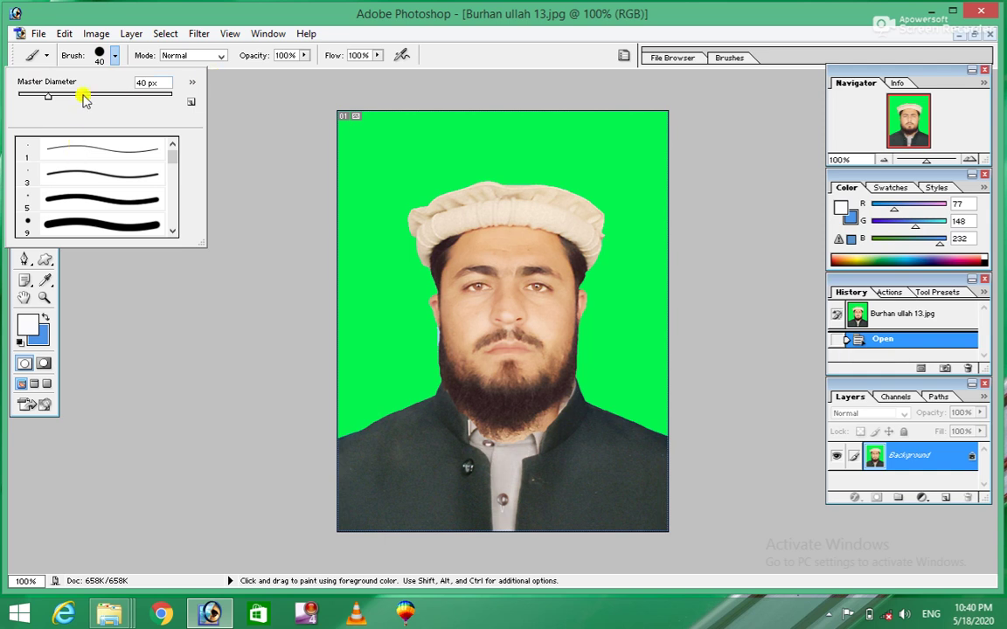
mouse_move(49, 96)
left_mouse_down()
mouse_move(52, 103)
mouse_move(35, 105)
left_mouse_up()
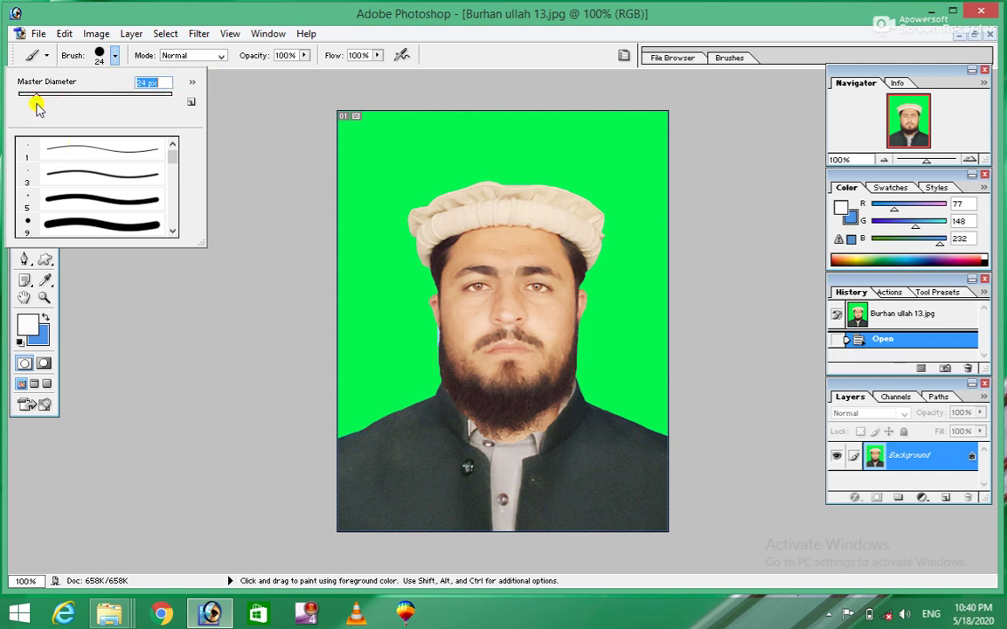
left_click(468, 315)
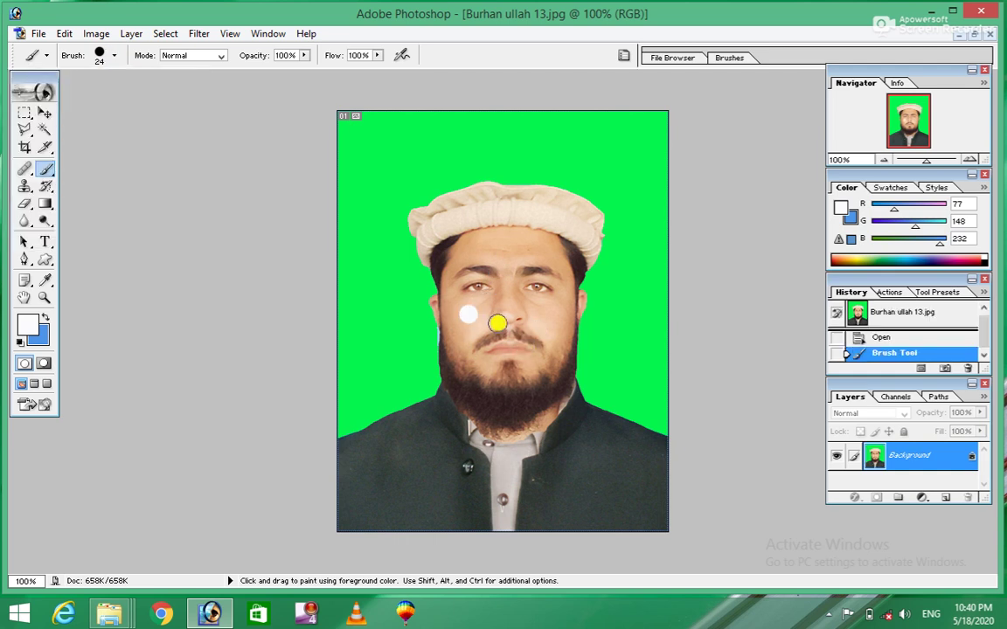
left_click(551, 313)
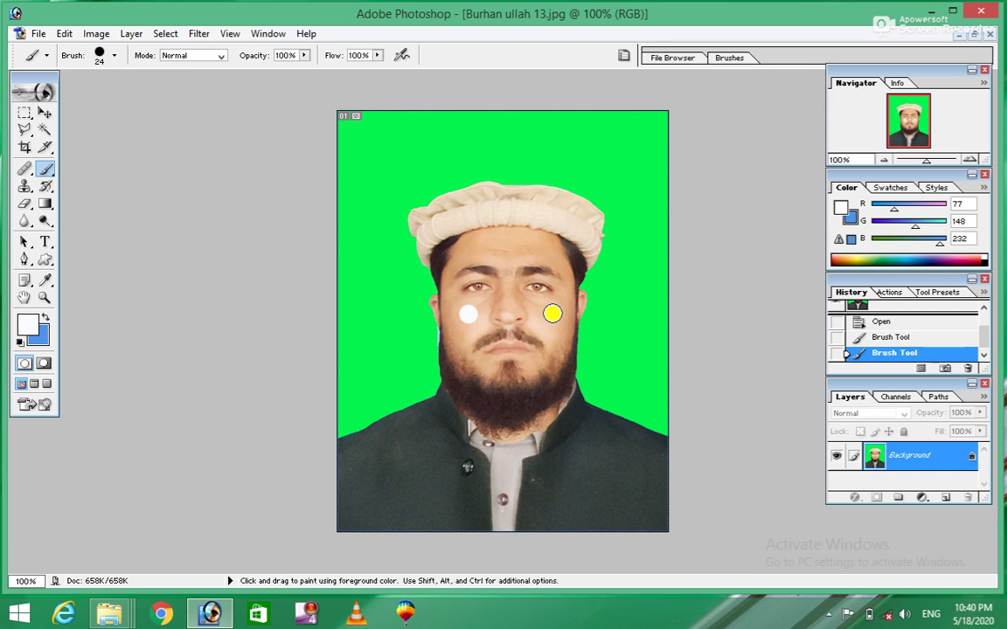
- Erase both cheek dots with the History Brush, restoring the original skin
left_click(45, 188)
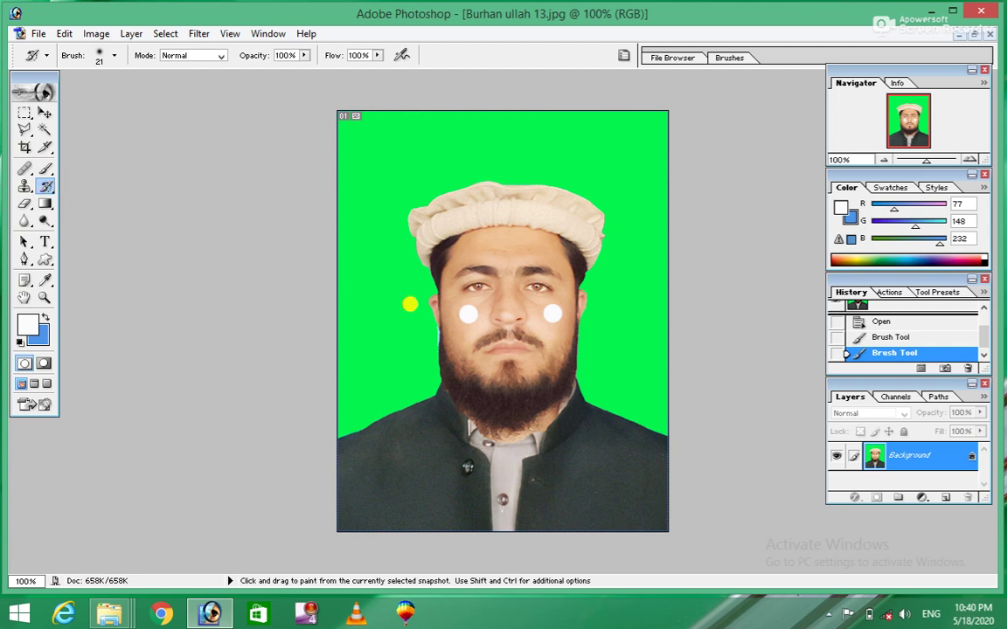
left_click(462, 314)
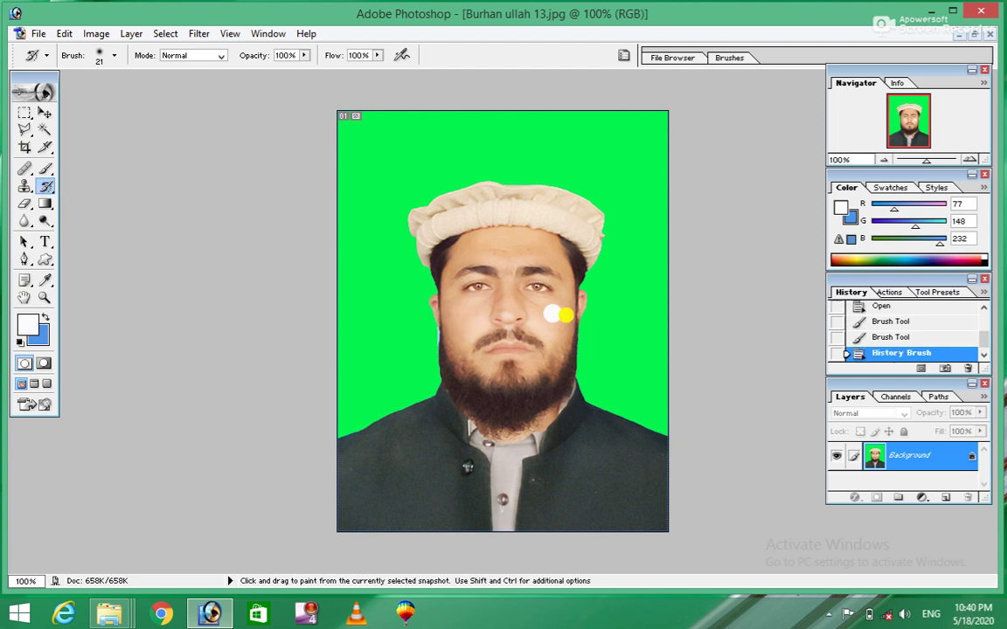
left_click(556, 319)
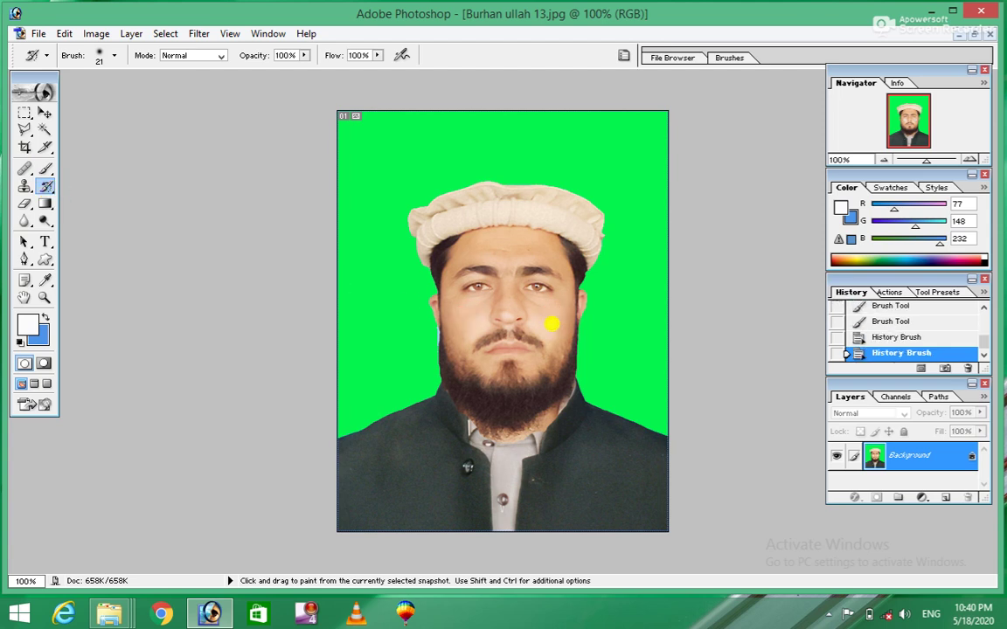
left_click(45, 169)
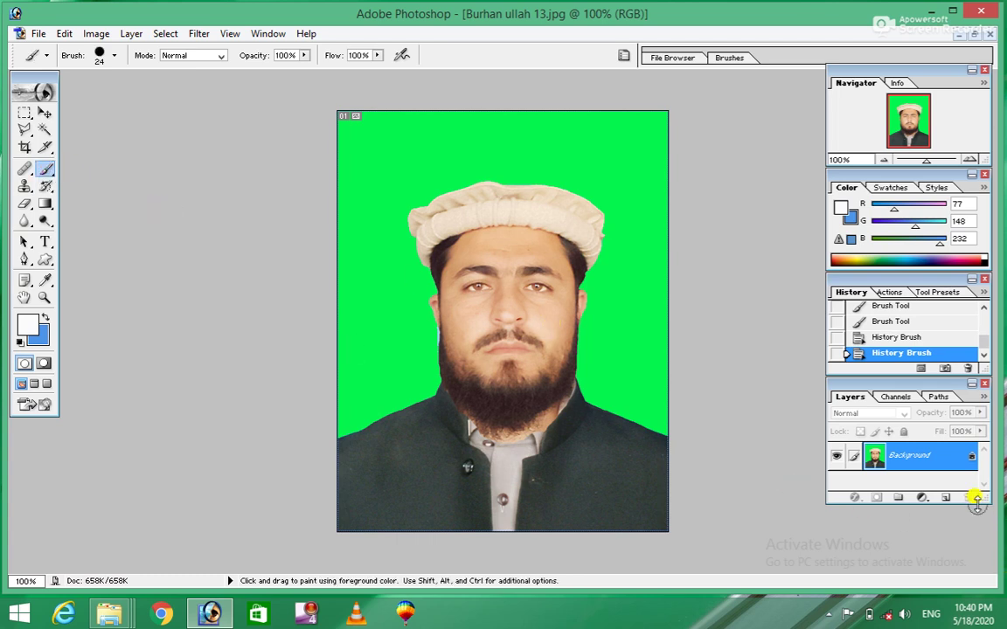
- Add Layer 1, scribble white across the face, then erase it with a 125 px History Brush
left_click(945, 497)
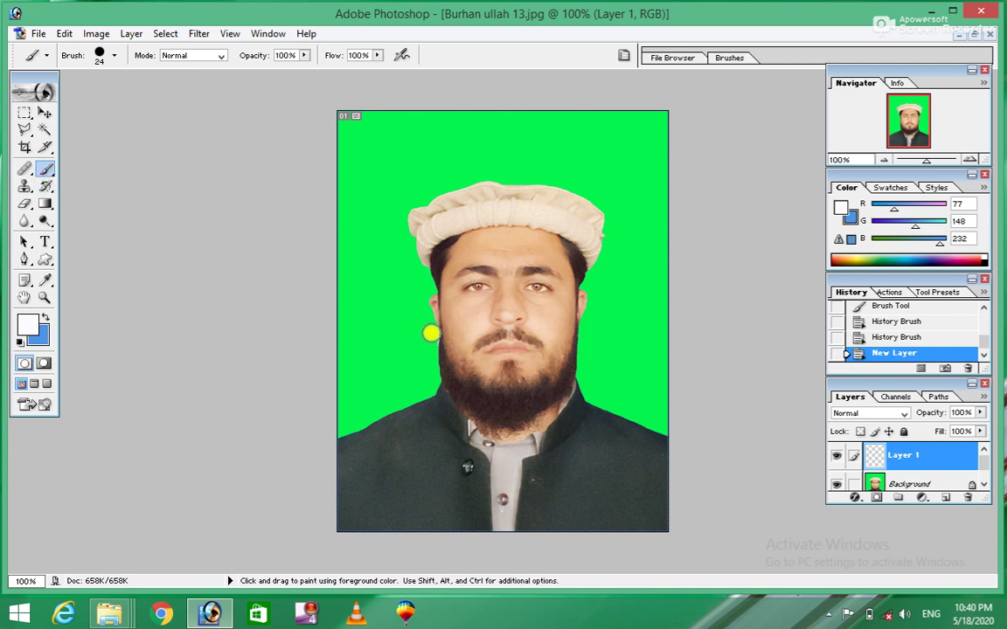
mouse_move(423, 338)
left_mouse_down()
mouse_move(574, 299)
mouse_move(464, 254)
mouse_move(555, 268)
left_mouse_up()
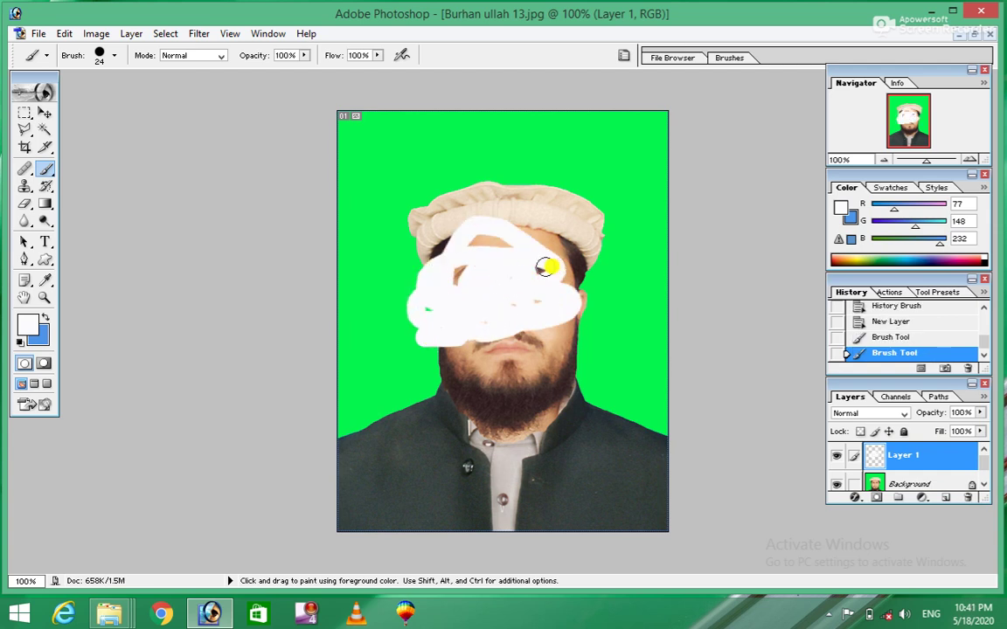
left_click(46, 187)
mouse_move(455, 276)
left_mouse_down()
mouse_move(547, 281)
mouse_move(479, 280)
mouse_move(441, 239)
mouse_move(532, 232)
mouse_move(429, 276)
mouse_move(469, 270)
mouse_move(458, 311)
mouse_move(397, 252)
left_mouse_up()
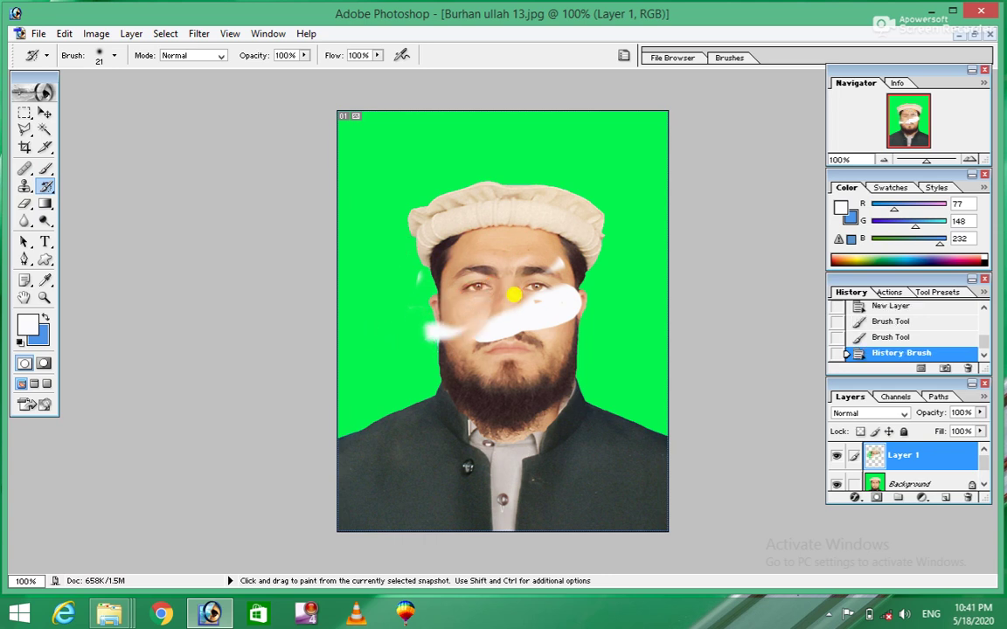
key("bracketright")
key("bracketright")
key("bracketright")
mouse_move(589, 218)
left_mouse_down()
mouse_move(561, 273)
mouse_move(479, 292)
mouse_move(459, 239)
mouse_move(557, 362)
left_mouse_up()
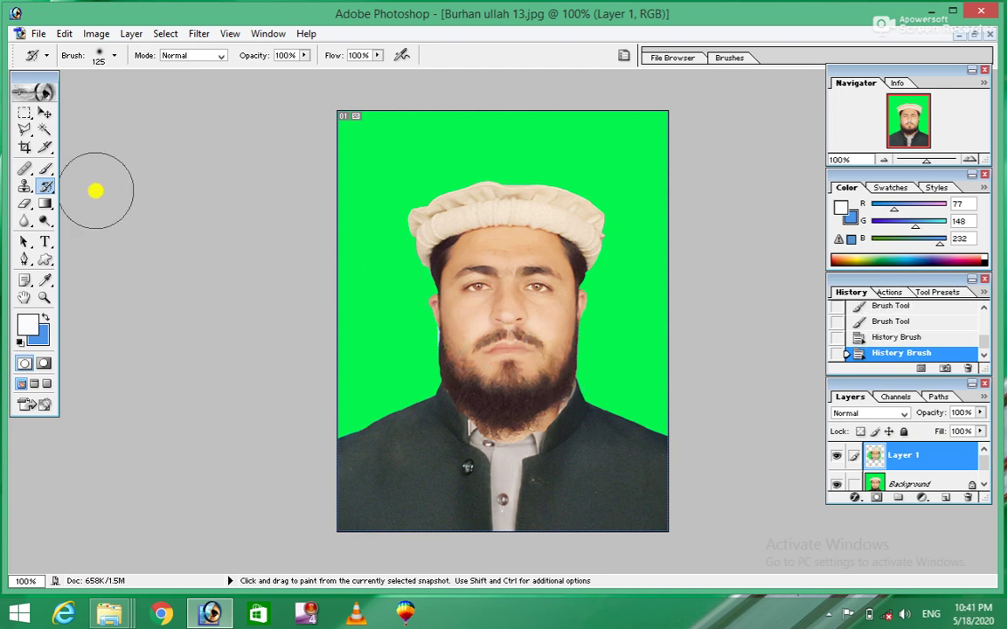
- Paint white Brush dots on the left cheek, right cheek and forehead
left_click(48, 171)
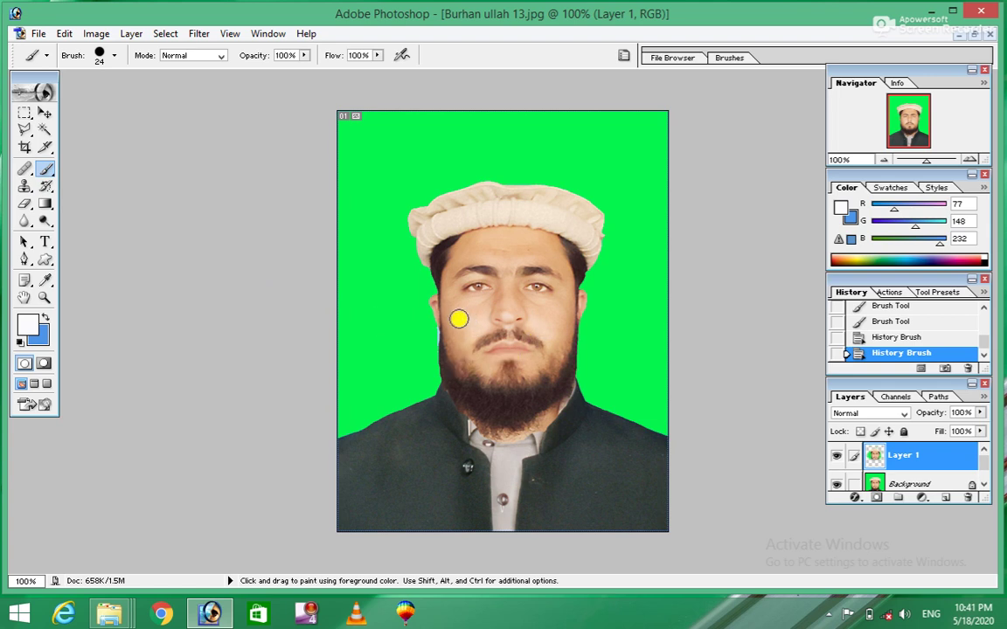
left_click(464, 325)
left_click(551, 318)
left_click(507, 250)
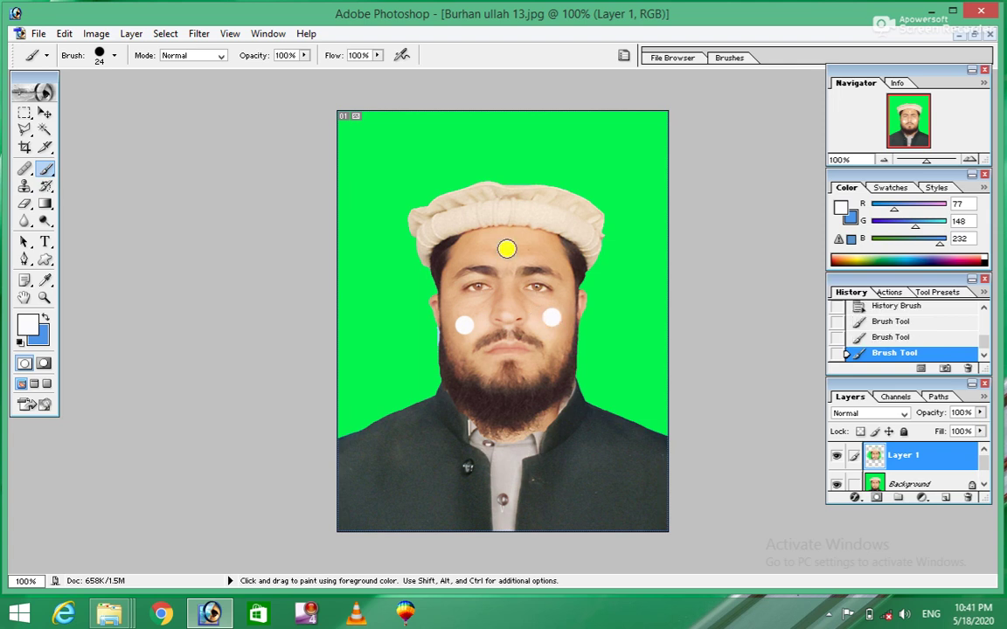
left_click(47, 171)
left_click(50, 174)
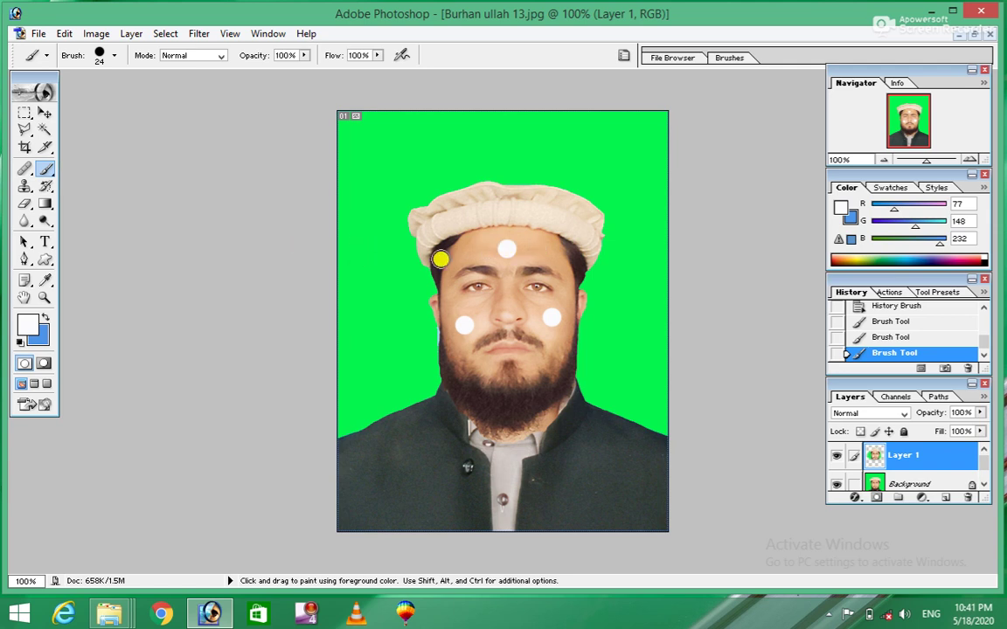
key("ctrl")
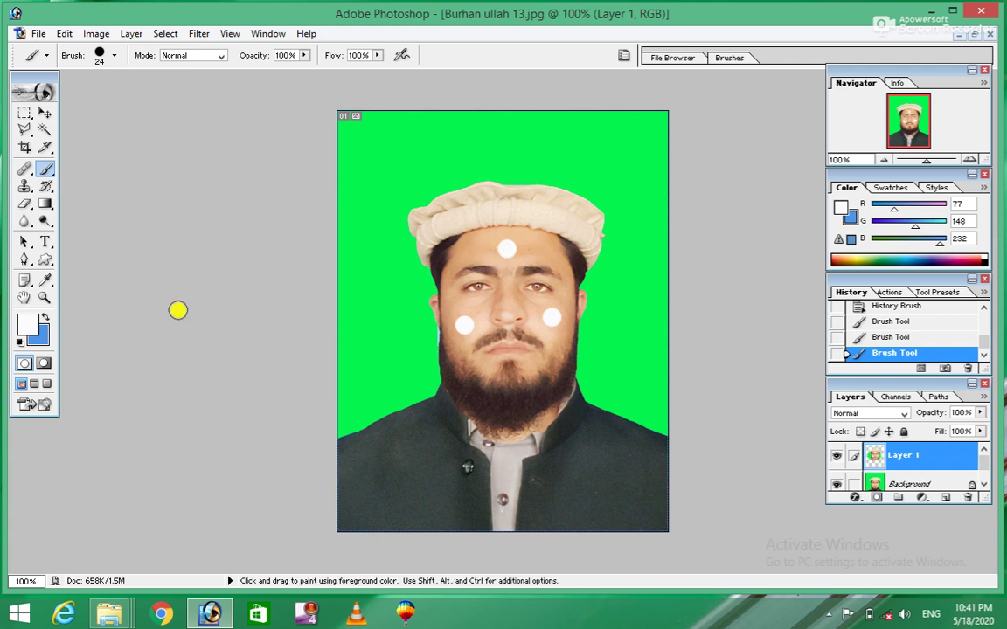
- Sample the forehead skin tone and paint it over the forehead dot
left_click(44, 281)
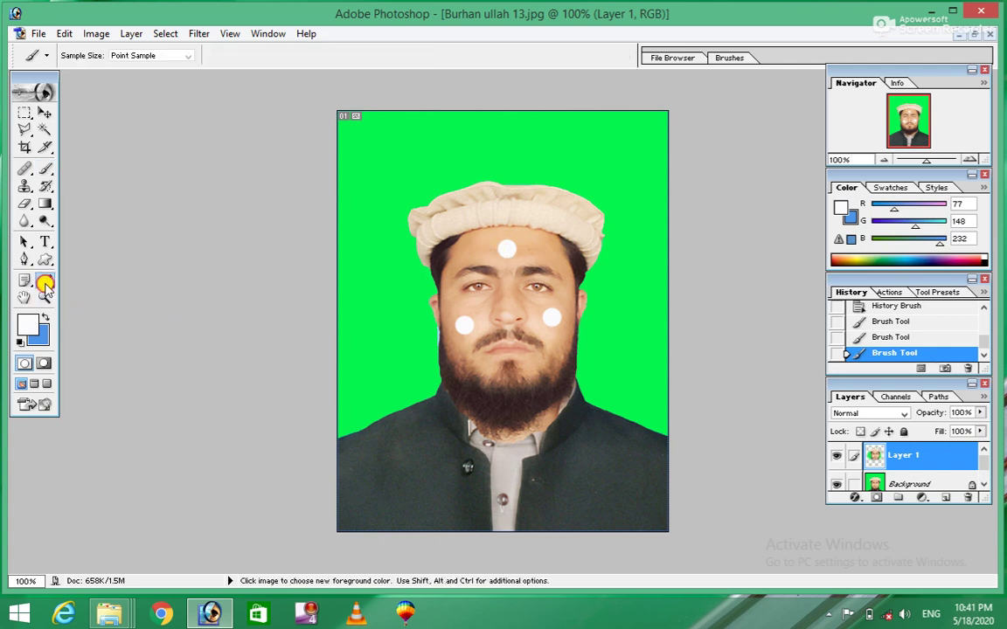
left_click(473, 245)
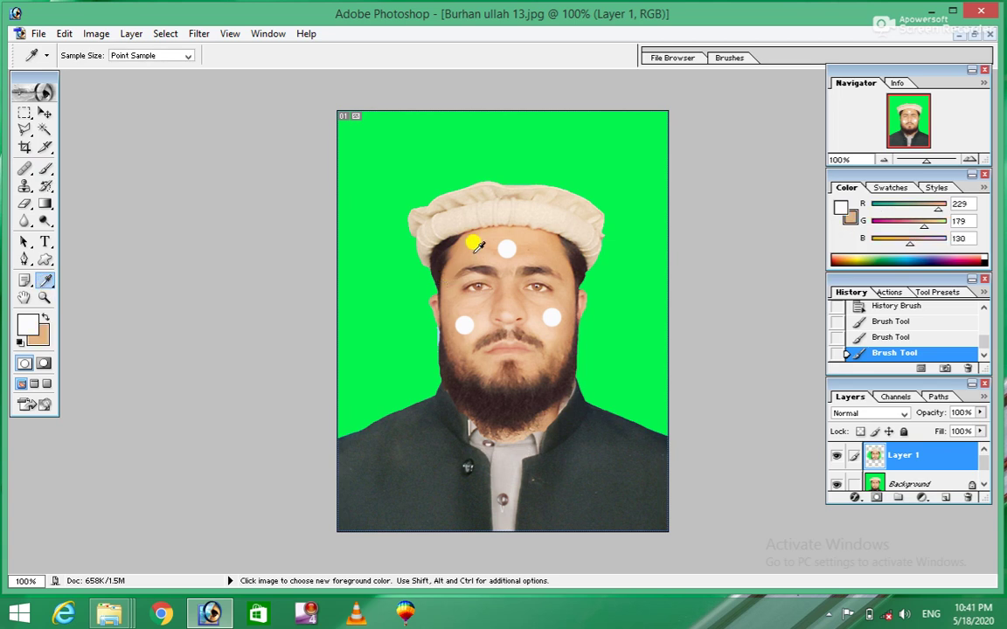
left_click(46, 170)
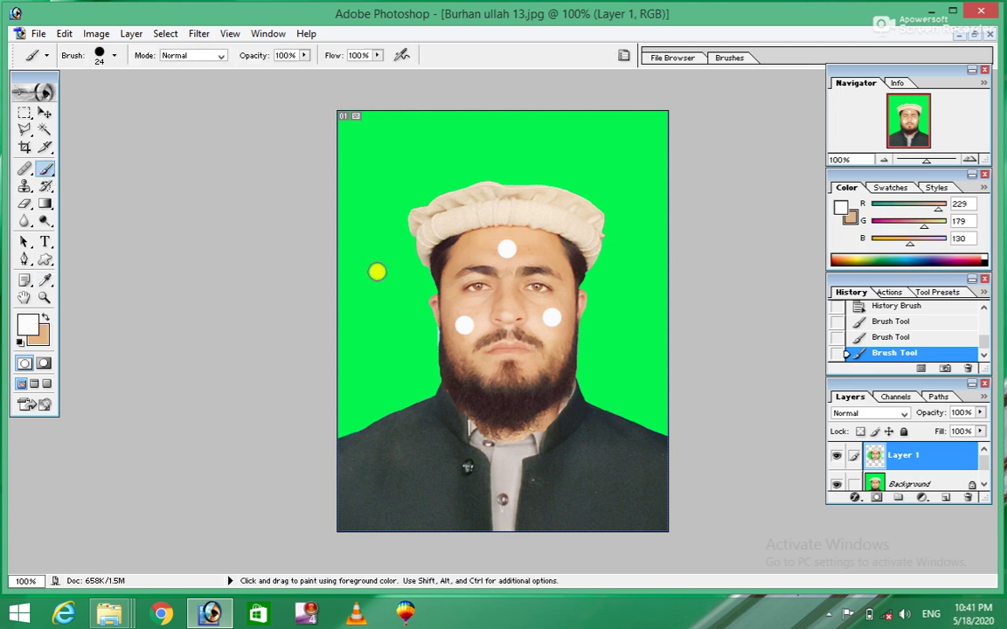
left_click_drag(512, 258, 508, 248)
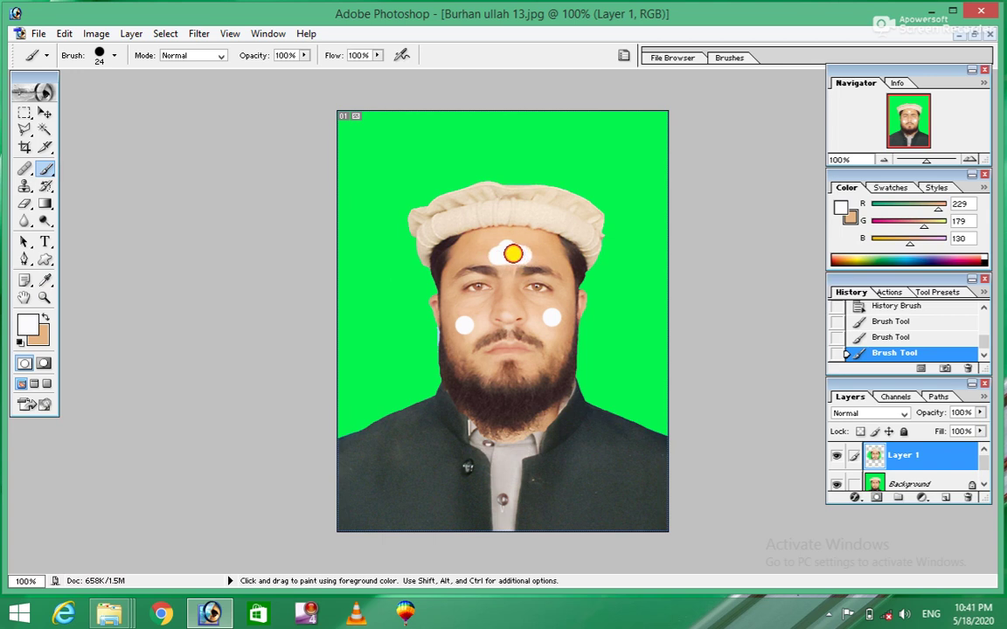
left_click(46, 319)
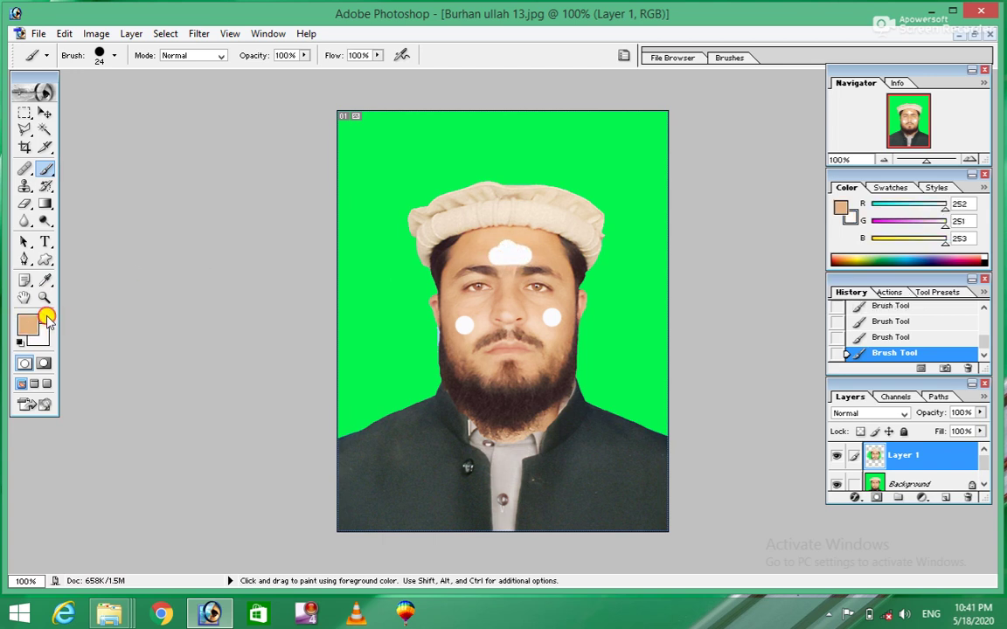
mouse_move(529, 245)
left_mouse_down()
mouse_move(492, 260)
mouse_move(502, 249)
left_mouse_up()
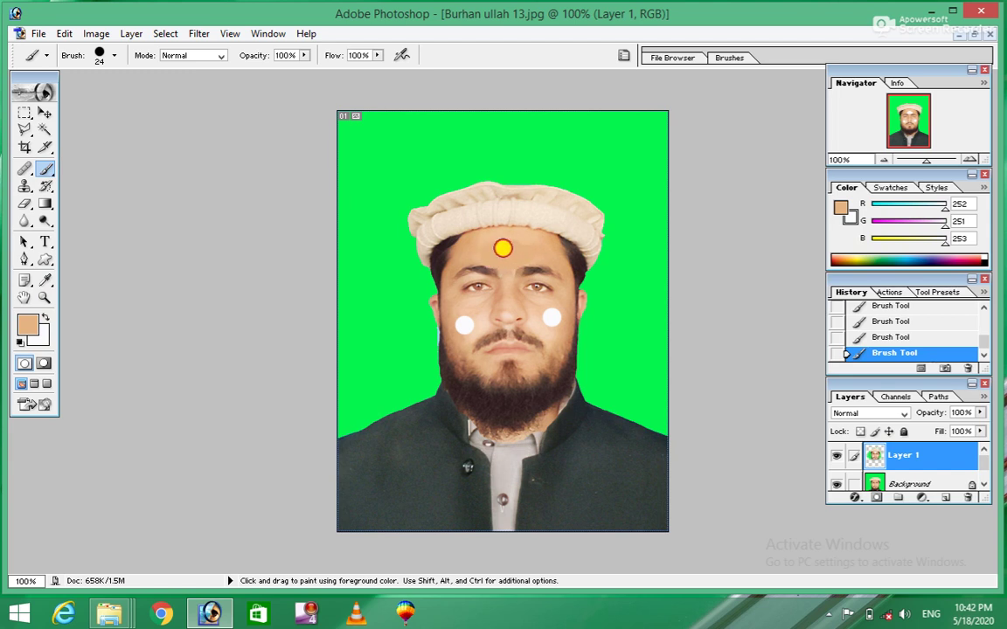
- Set Brush opacity and flow to 61% and dab skin tone over the test dots
left_click(304, 55)
left_click_drag(305, 72, 272, 69)
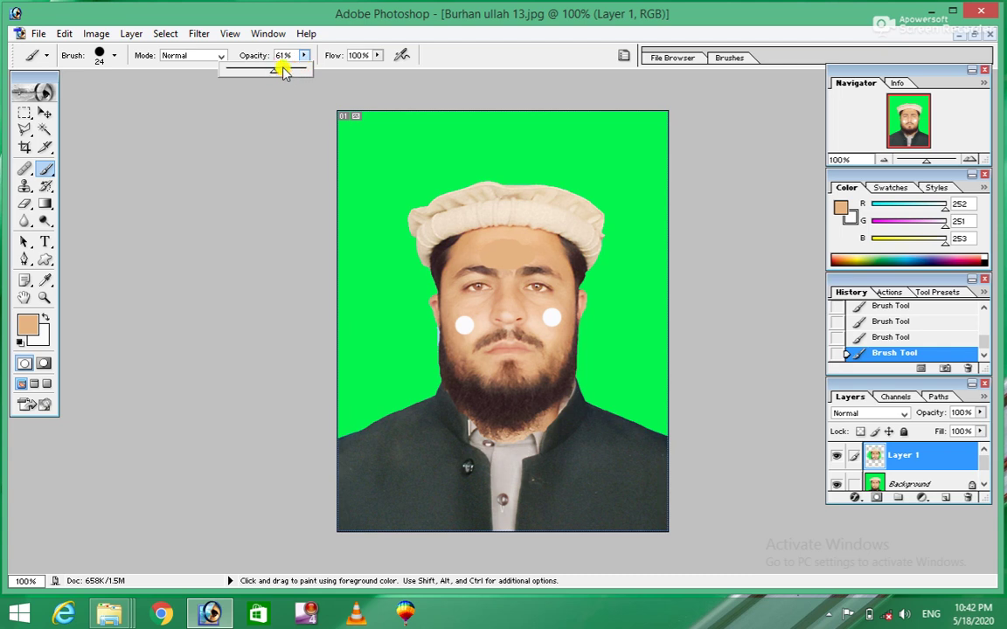
left_click(379, 55)
left_click_drag(379, 70, 348, 74)
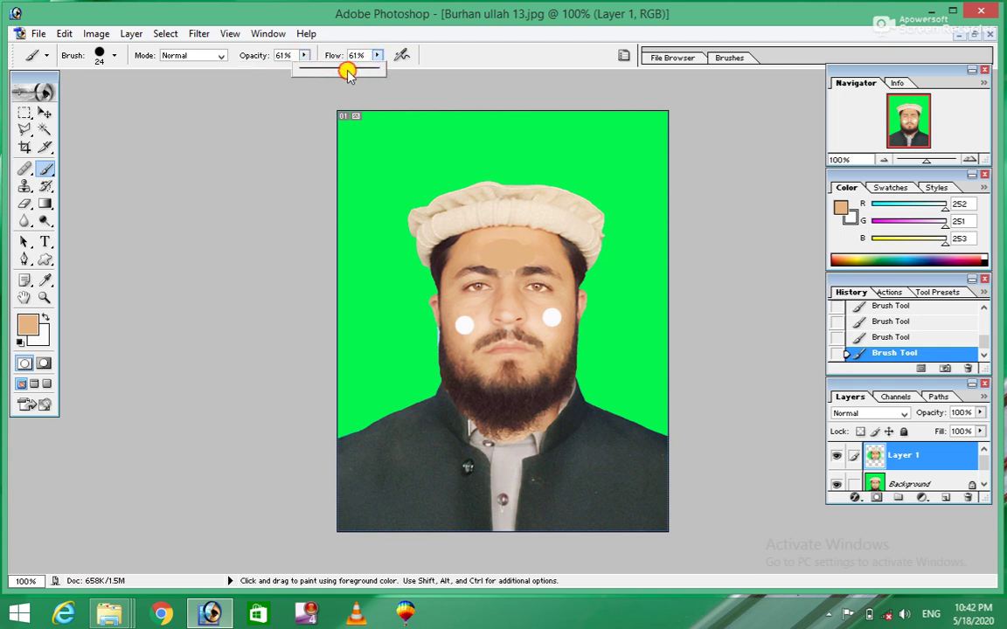
left_click(485, 253)
mouse_move(484, 253)
left_mouse_down()
mouse_move(511, 263)
mouse_move(553, 322)
mouse_move(471, 326)
left_mouse_up()
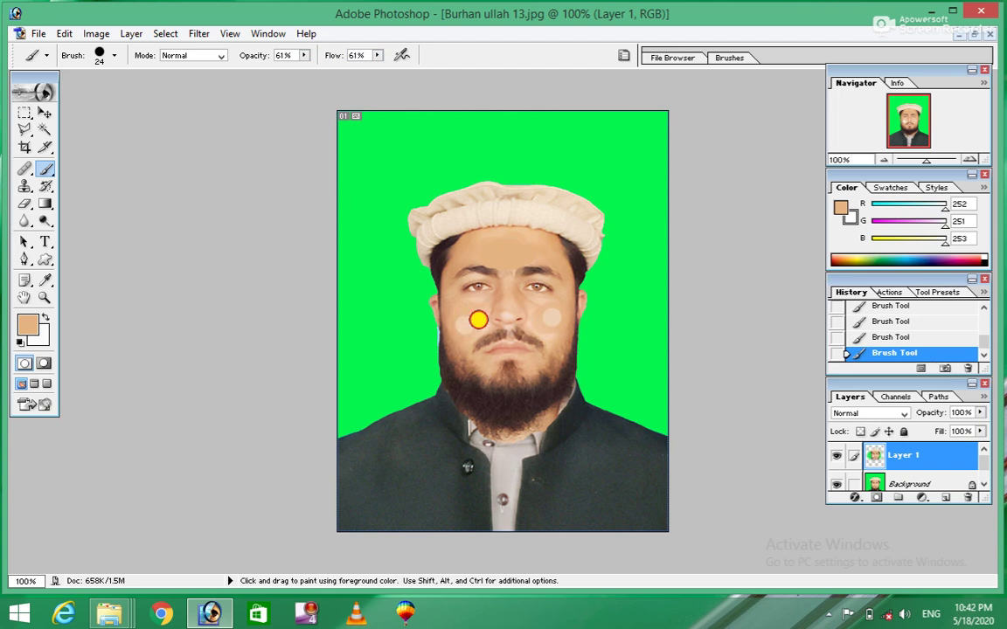
- Paint a sampled skin-tone dot on the cheek, then step back in history to remove the dots
left_click(47, 280)
left_click(483, 291)
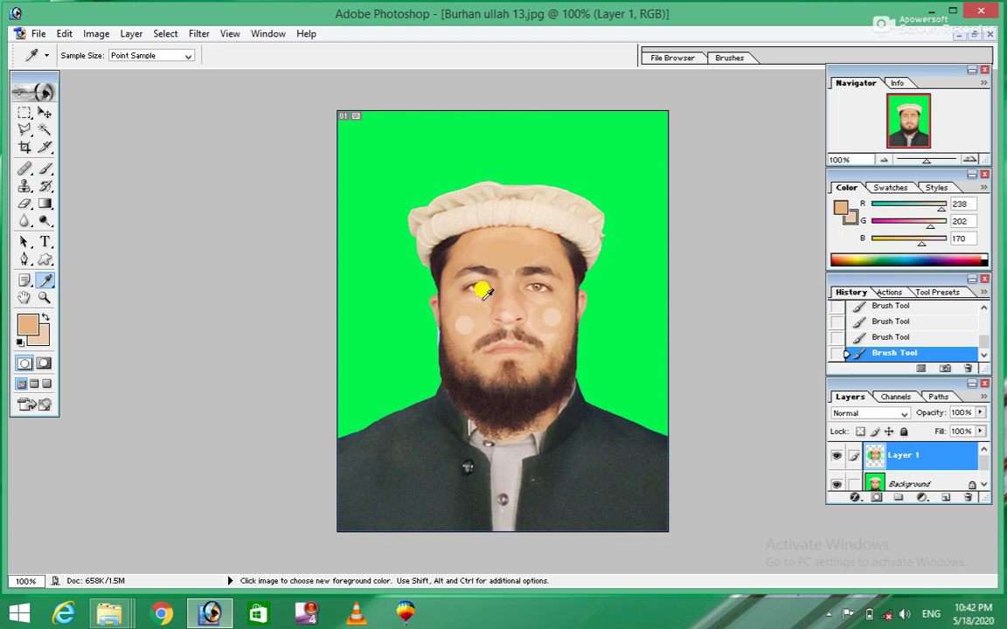
left_click(46, 169)
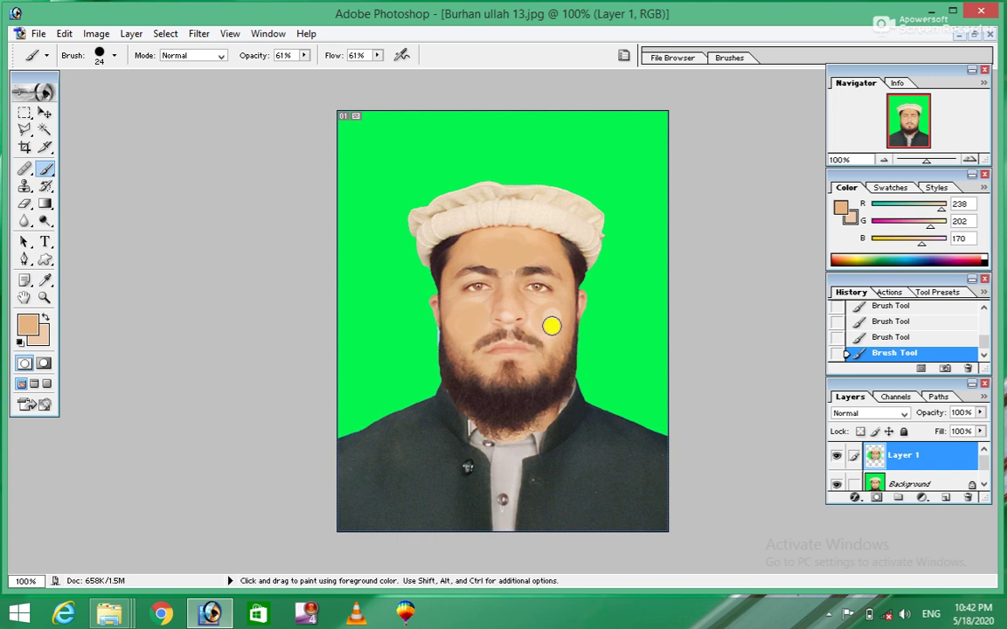
left_click_drag(544, 318, 558, 316)
key("ctrl+alt+z")
key("ctrl+alt+z")
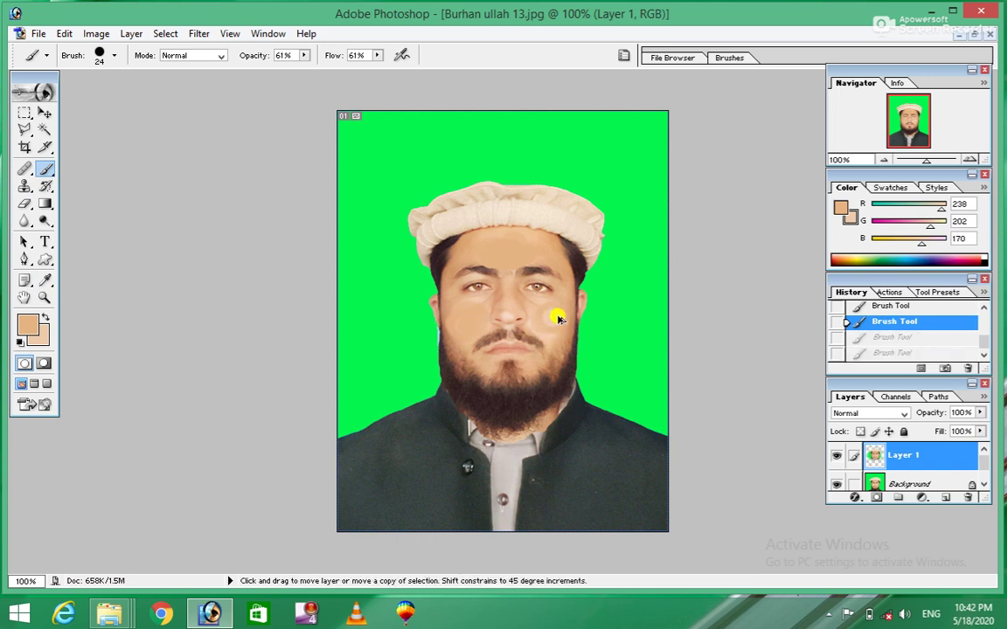
key("ctrl+alt+z")
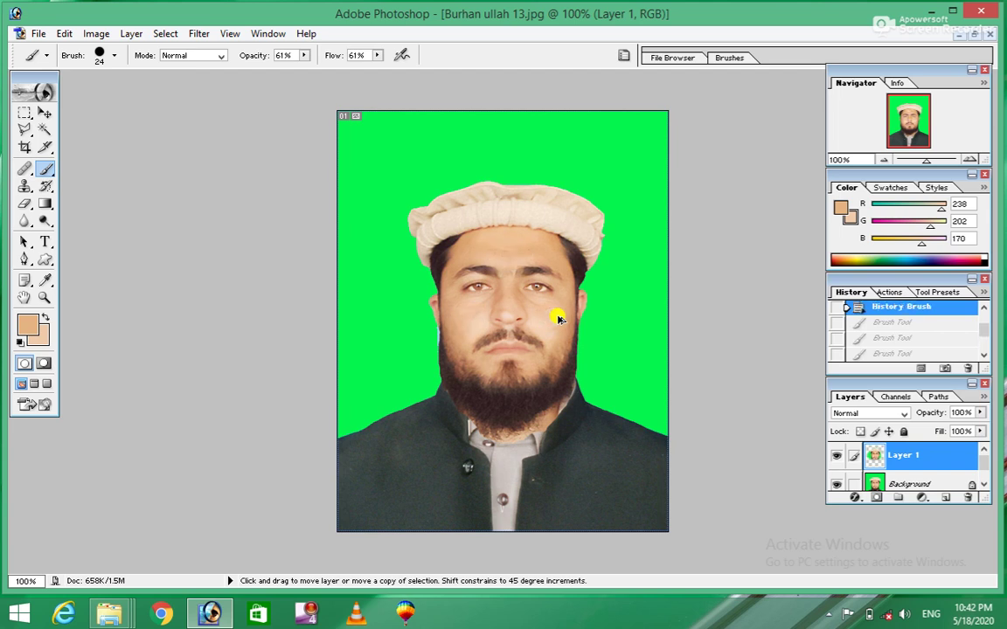
left_click_drag(428, 302, 558, 318)
key("ctrl+alt+z")
key("ctrl+alt+z")
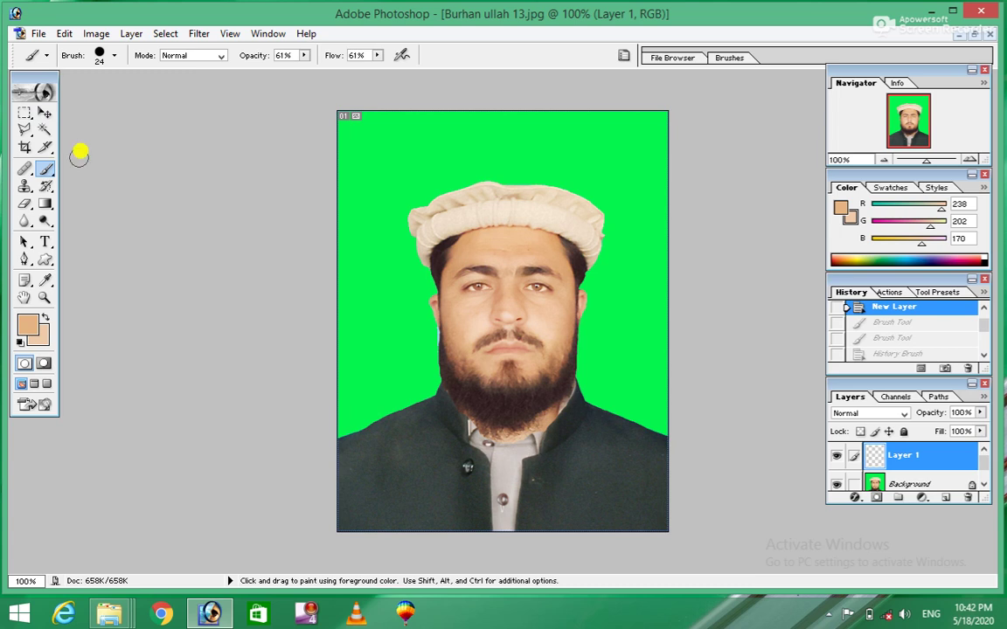
- Switch to the 5 px brush preset, test and undo a stroke, and show the blend modes
left_click(113, 55)
left_click(101, 200)
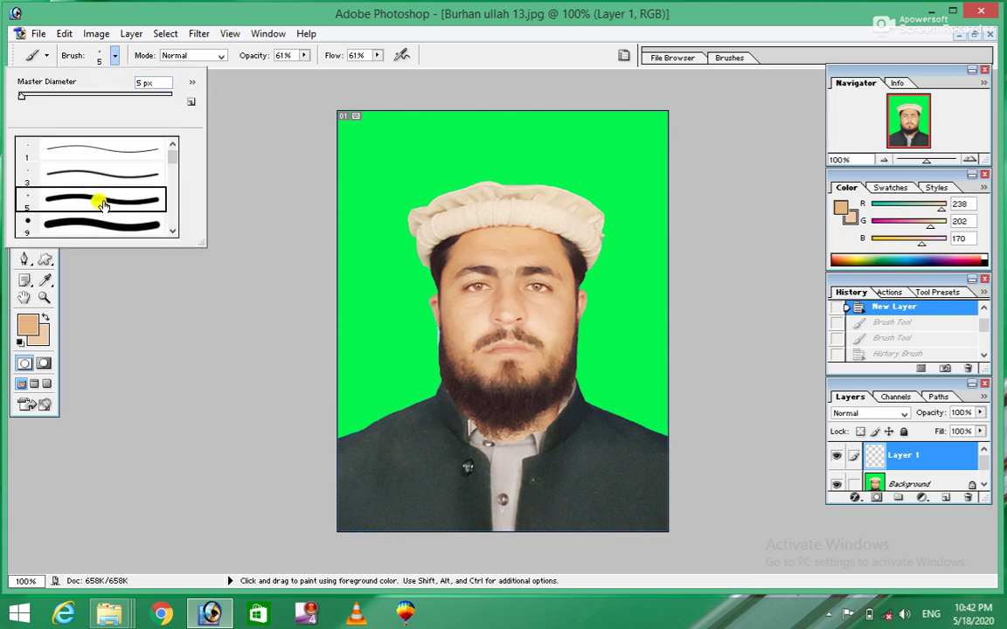
left_click(465, 313)
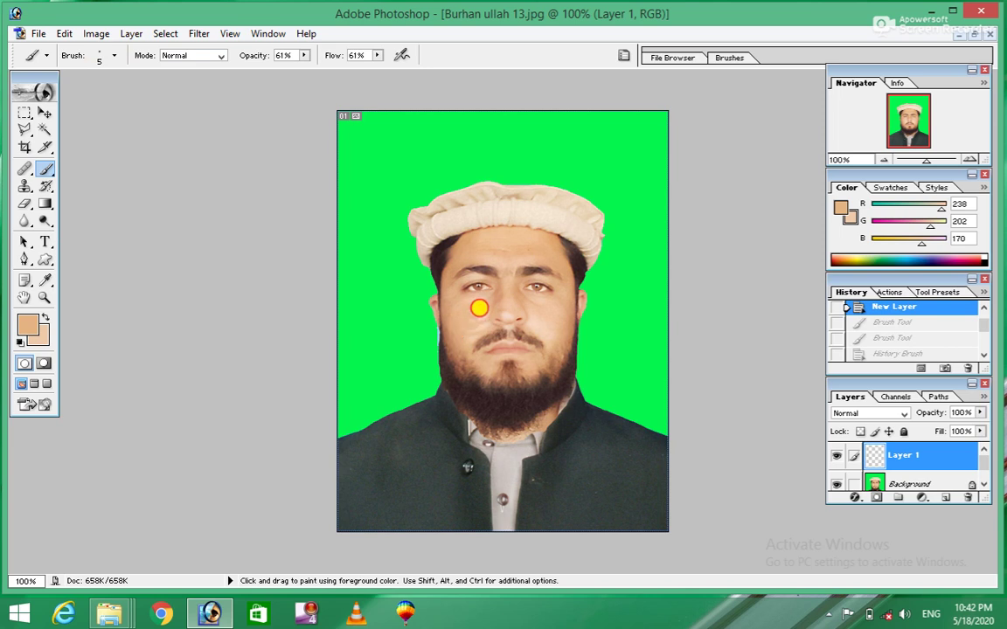
left_click_drag(464, 313, 475, 329)
key("ctrl+z")
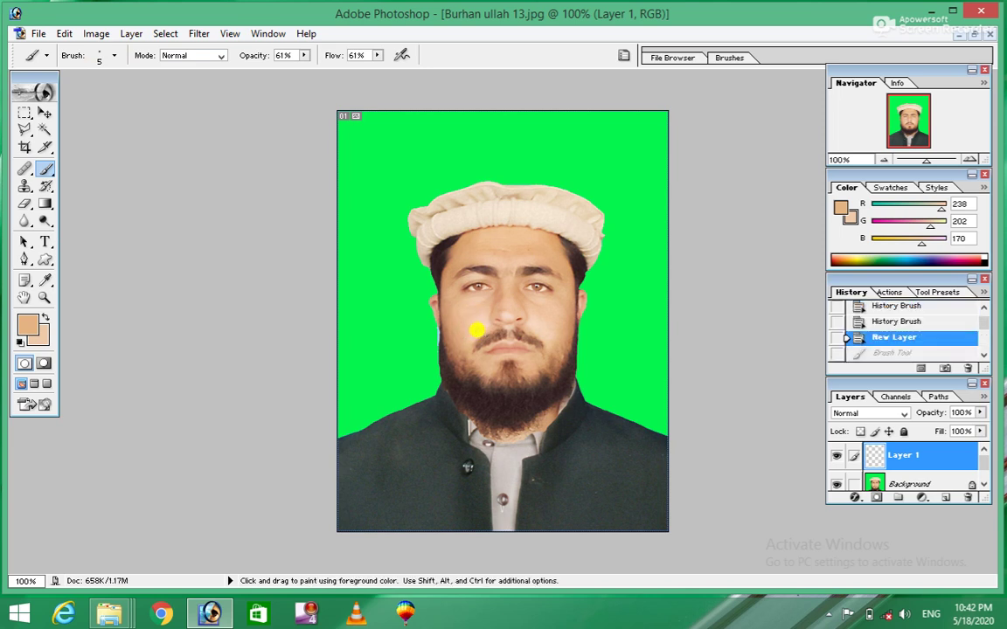
left_click(226, 57)
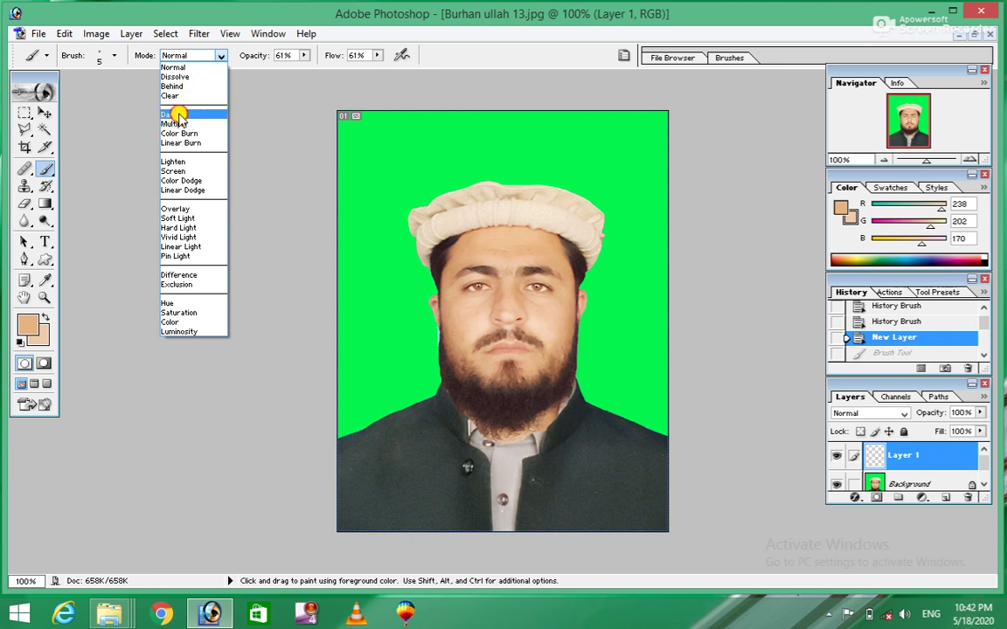
- Paint test strokes on the face in Darken with a 90 px brush, then in Color Burn
left_click(177, 115)
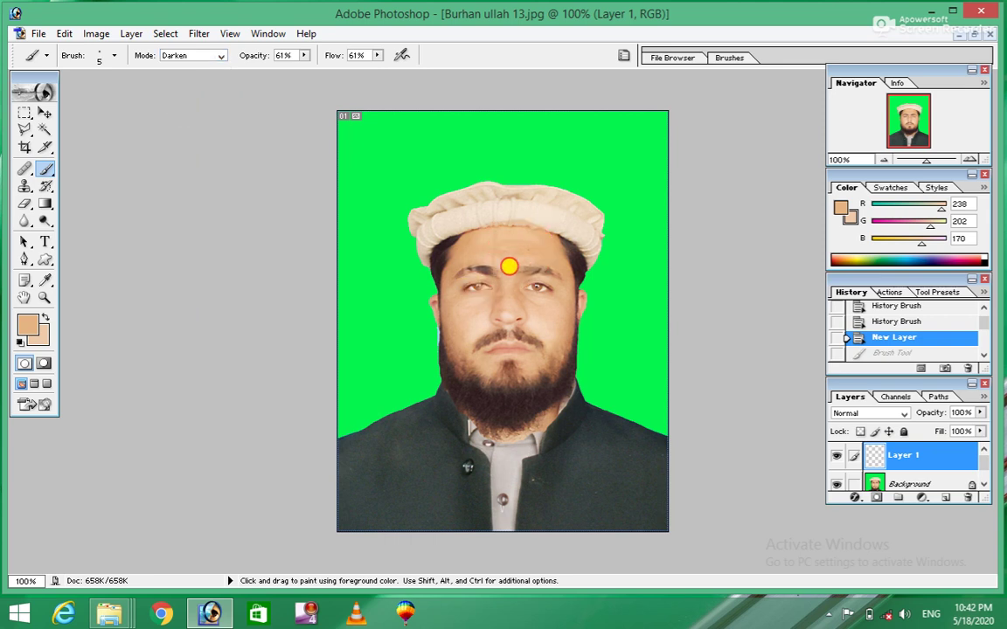
mouse_move(509, 265)
left_mouse_down()
mouse_move(476, 258)
mouse_move(493, 270)
left_mouse_up()
key("bracketright")
key("bracketright")
key("bracketright")
mouse_move(524, 283)
left_mouse_down()
mouse_move(483, 272)
mouse_move(573, 308)
mouse_move(532, 256)
mouse_move(458, 323)
mouse_move(475, 303)
left_mouse_up()
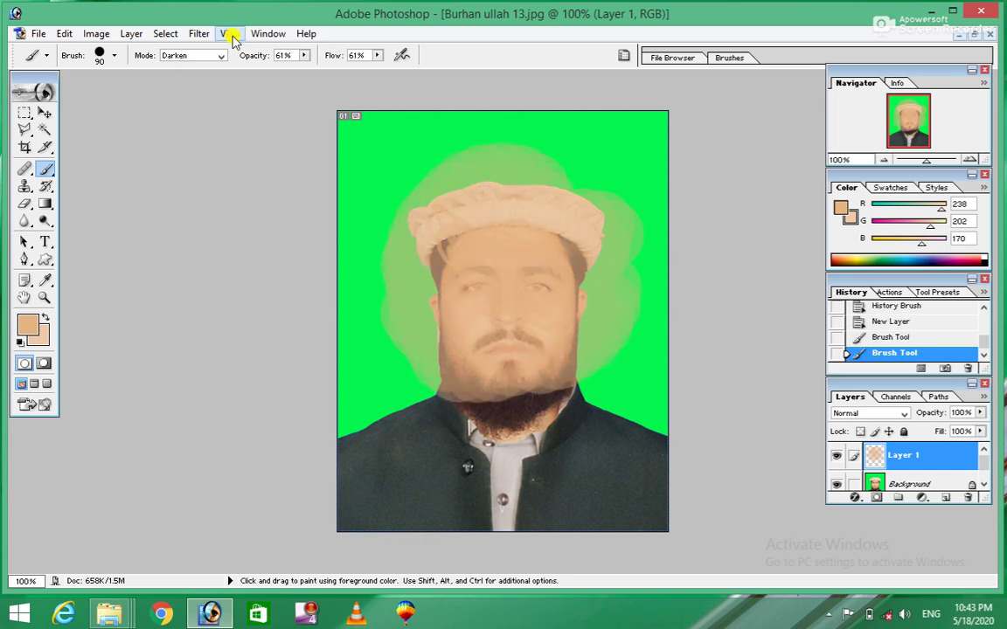
left_click(218, 57)
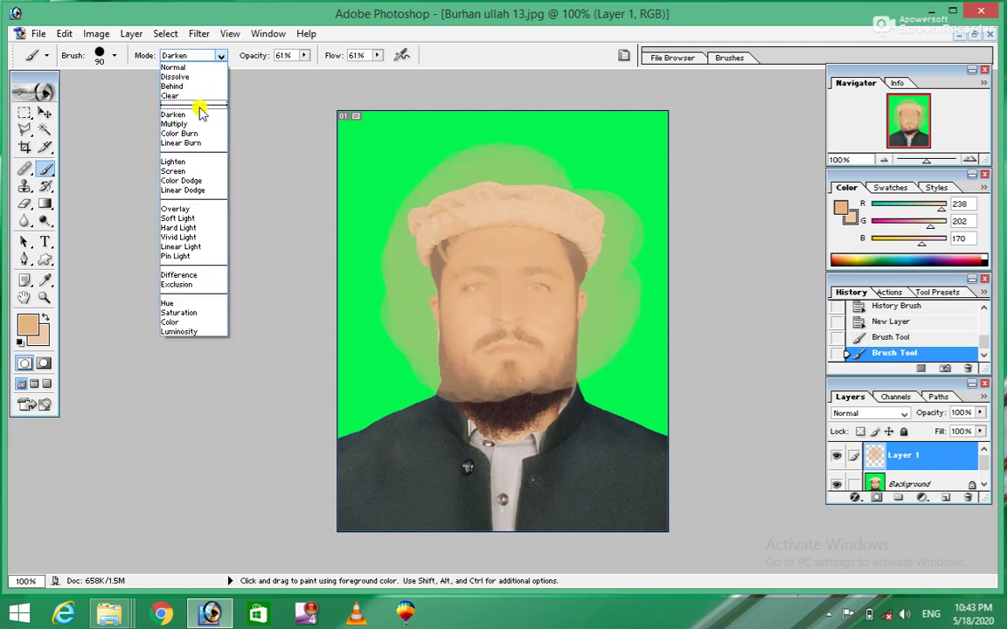
left_click(186, 134)
mouse_move(411, 301)
left_mouse_down()
mouse_move(495, 332)
mouse_move(420, 256)
mouse_move(555, 315)
mouse_move(474, 337)
left_mouse_up()
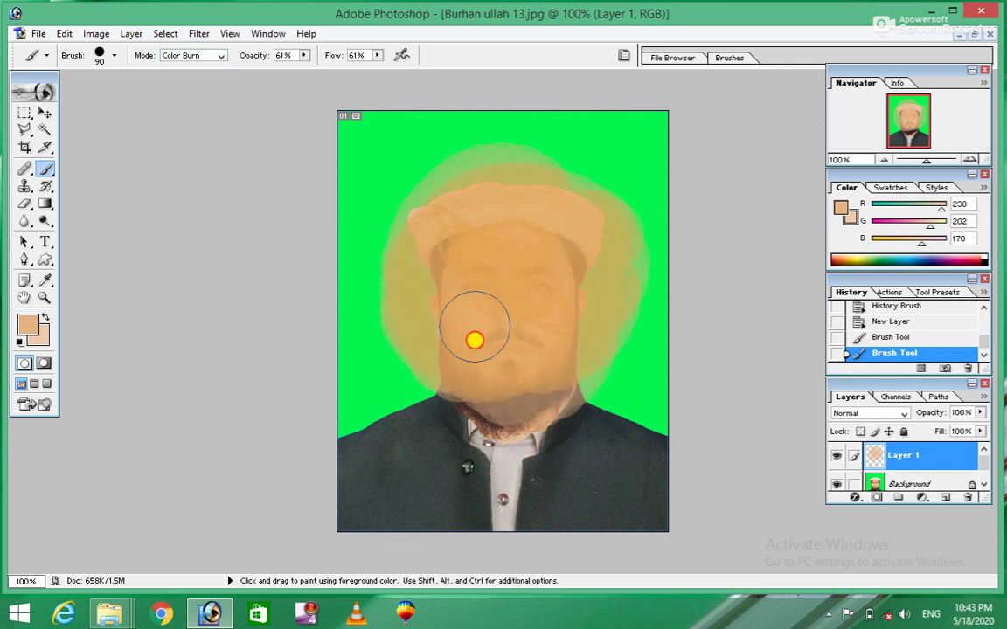
- Test Linear Burn, step back to the original photo, and paint a Linear Burn halo around the head
left_click(220, 56)
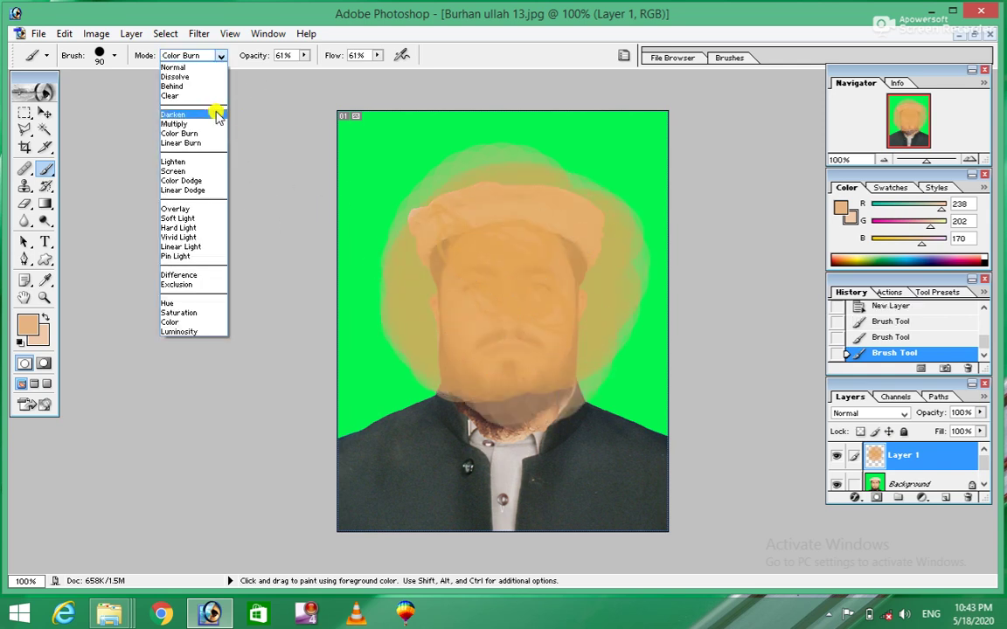
left_click(183, 144)
mouse_move(455, 288)
left_mouse_down()
mouse_move(504, 322)
mouse_move(472, 265)
mouse_move(573, 240)
mouse_move(460, 410)
left_mouse_up()
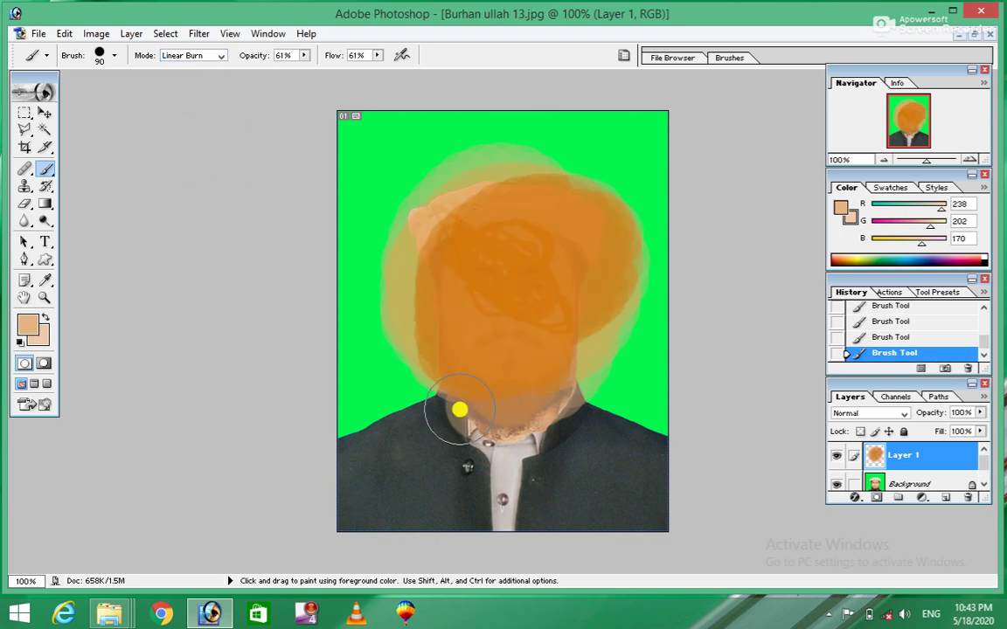
key("ctrl+alt+z")
key("ctrl+alt+z")
key("ctrl+alt+z")
key("ctrl+alt+z")
key("ctrl+alt+z")
key("ctrl+alt+z")
mouse_move(460, 410)
left_mouse_down()
mouse_move(550, 292)
mouse_move(488, 322)
mouse_move(495, 349)
mouse_move(425, 294)
mouse_move(411, 342)
mouse_move(484, 236)
mouse_move(493, 189)
mouse_move(553, 238)
mouse_move(495, 288)
left_mouse_up()
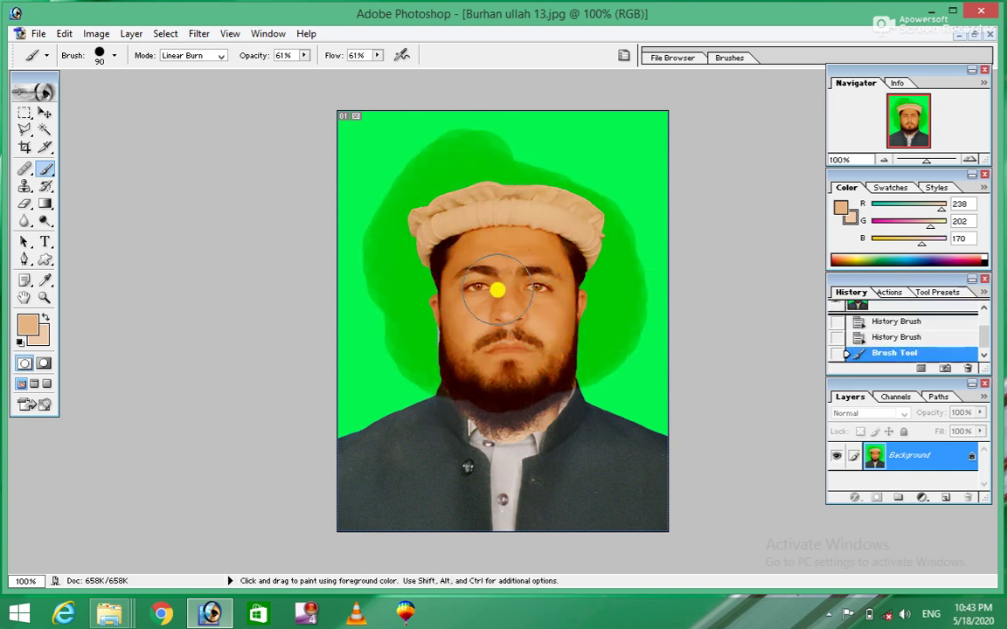
- Undo the halo, then test a Lighten stroke on the head and undo it
left_click(219, 56)
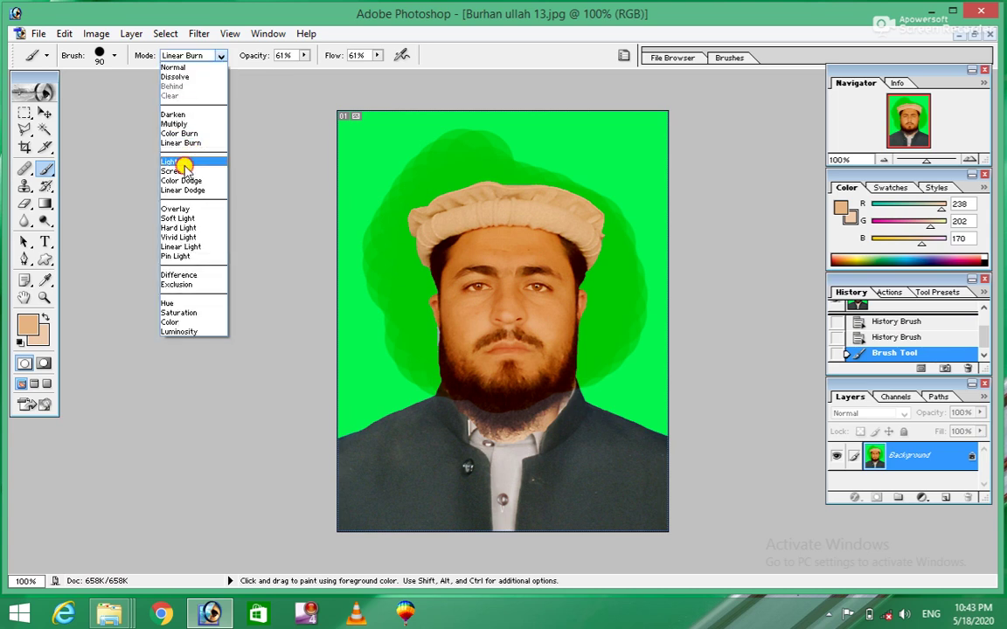
left_click(184, 166)
key("ctrl+z")
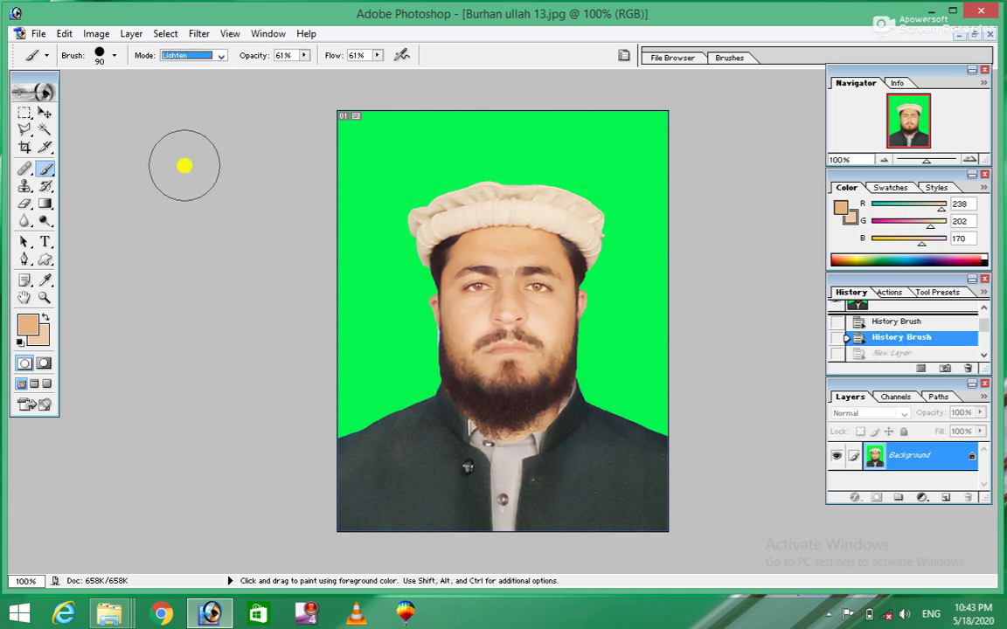
mouse_move(479, 292)
left_mouse_down()
mouse_move(550, 258)
mouse_move(472, 342)
mouse_move(554, 339)
mouse_move(449, 342)
left_mouse_up()
key("ctrl+z")
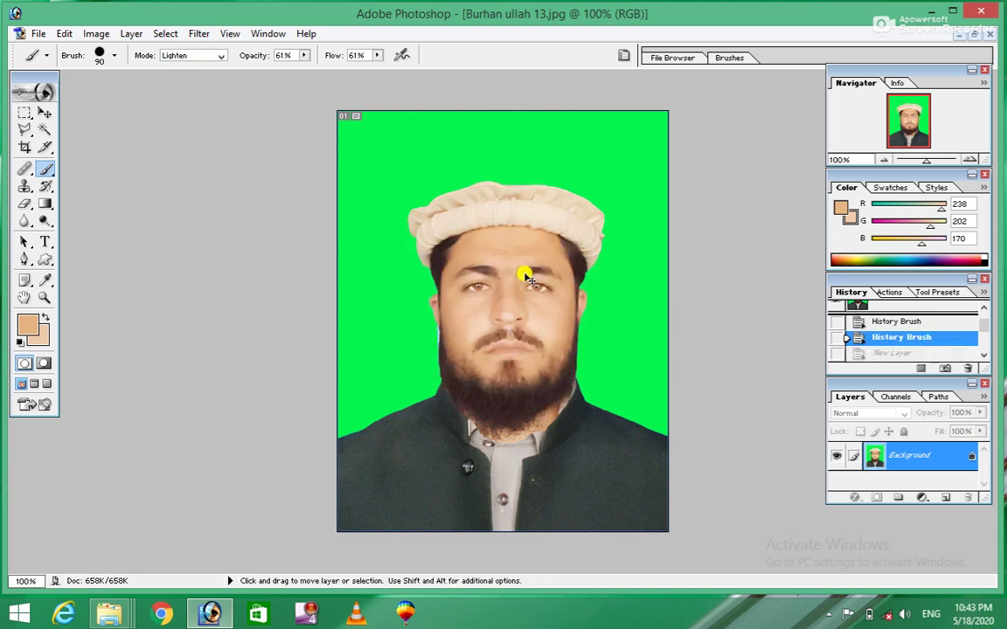
- Test Color Dodge and Linear Dodge strokes on the face, undoing each
left_click(219, 56)
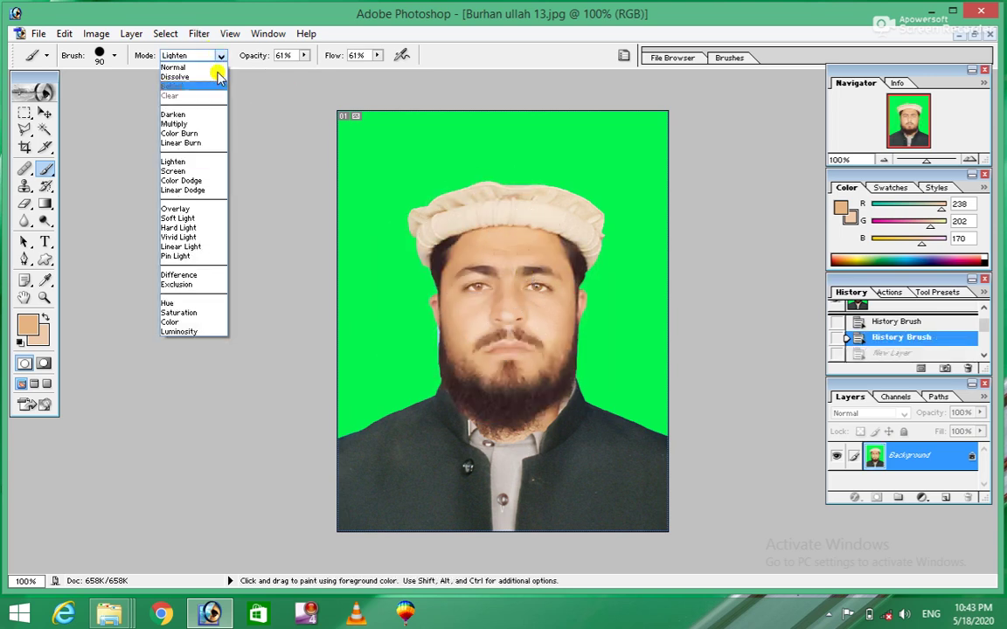
left_click(179, 181)
mouse_move(526, 262)
left_mouse_down()
mouse_move(481, 207)
mouse_move(508, 233)
mouse_move(511, 259)
mouse_move(539, 259)
mouse_move(483, 360)
mouse_move(492, 356)
left_mouse_up()
key("ctrl+z")
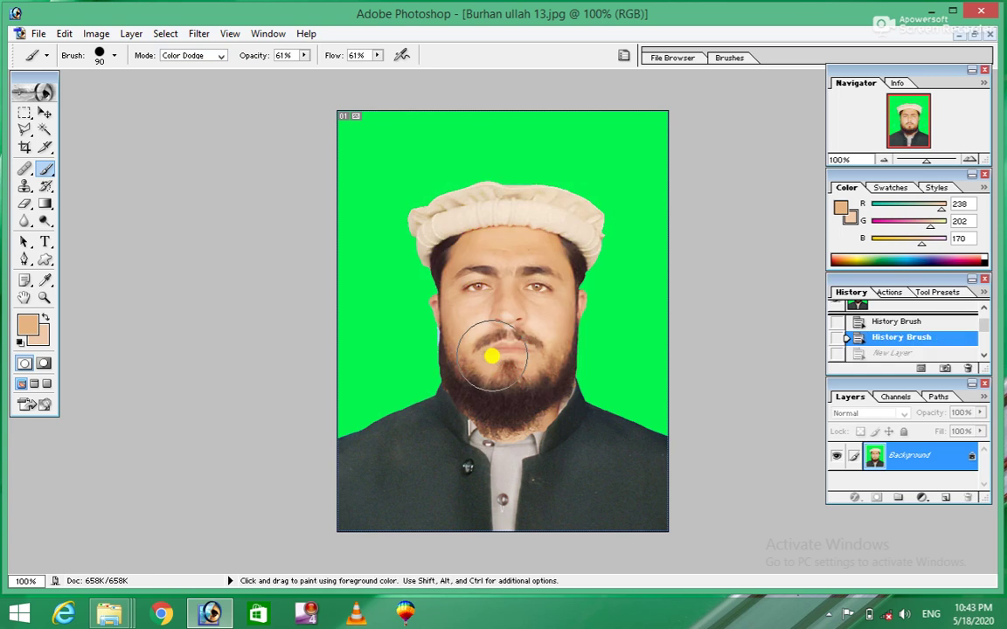
left_click(224, 57)
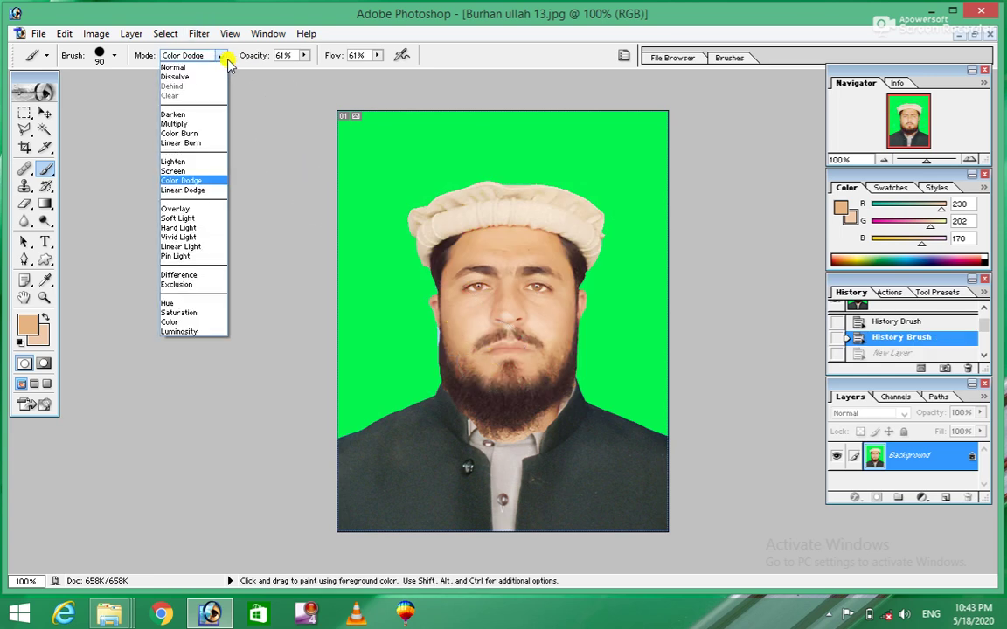
left_click(179, 191)
mouse_move(465, 333)
left_mouse_down()
mouse_move(531, 247)
mouse_move(506, 248)
mouse_move(516, 308)
left_mouse_up()
key("ctrl+z")
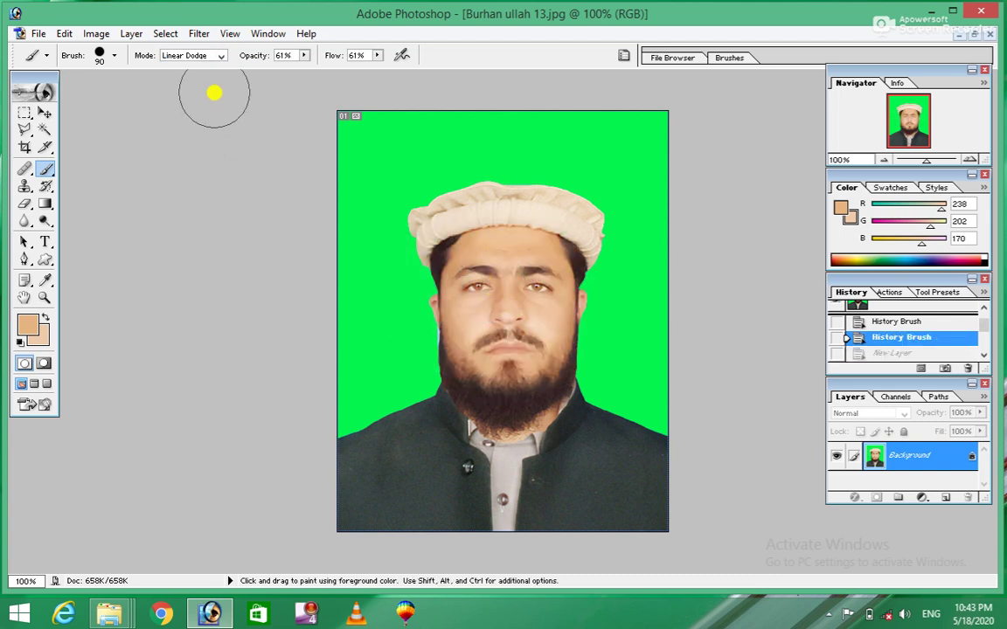
- Test Hard Light and Exclusion strokes on the face, undoing each
left_click(223, 56)
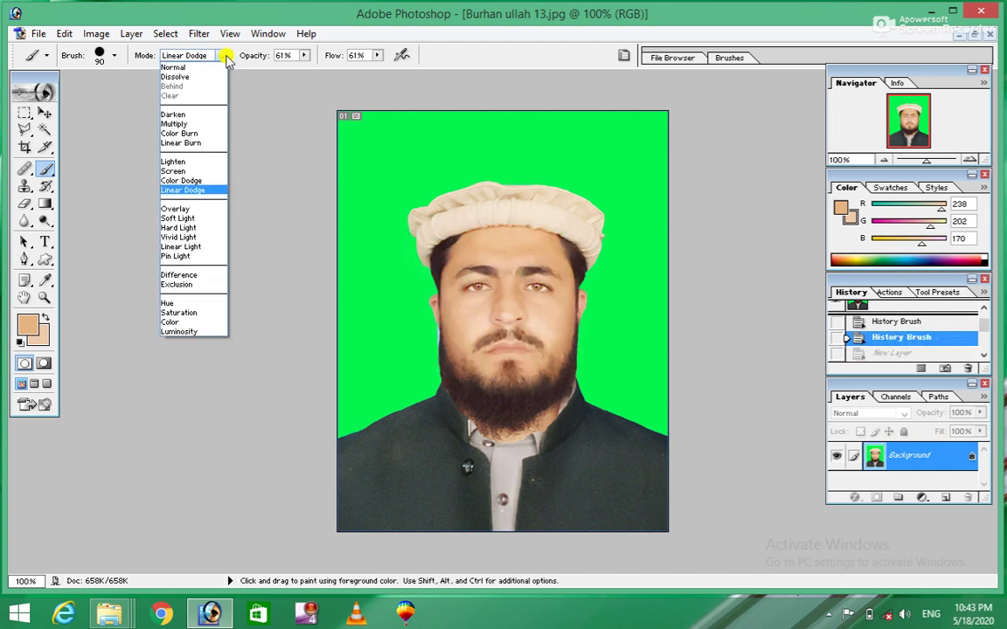
left_click(180, 227)
mouse_move(489, 382)
left_mouse_down()
mouse_move(484, 308)
mouse_move(483, 387)
mouse_move(466, 394)
mouse_move(465, 277)
left_mouse_up()
key("ctrl+z")
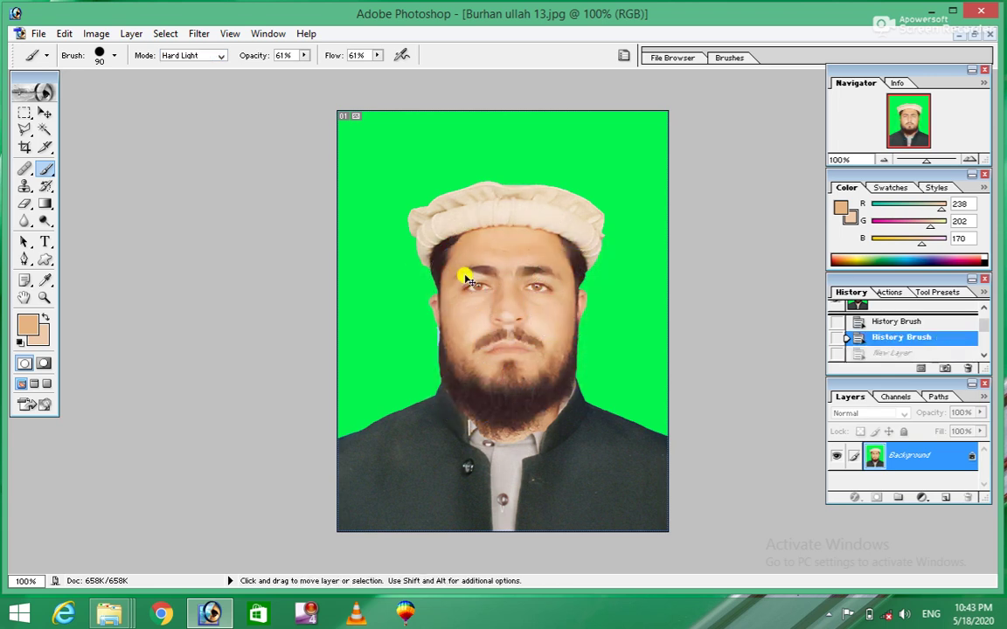
left_click(218, 58)
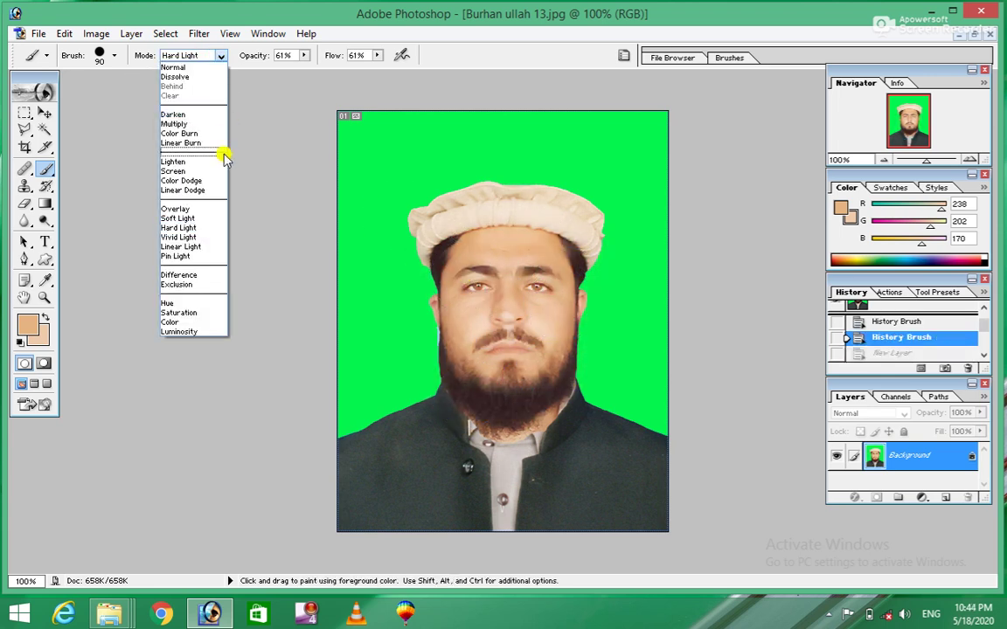
left_click(186, 285)
mouse_move(528, 292)
left_mouse_down()
mouse_move(523, 263)
mouse_move(581, 303)
left_mouse_up()
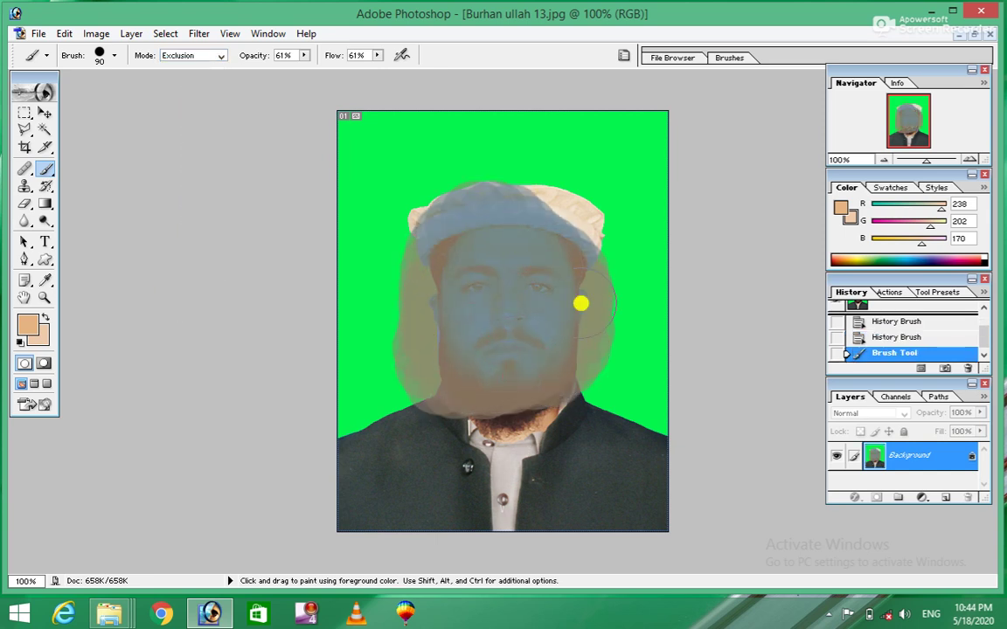
key("ctrl+z")
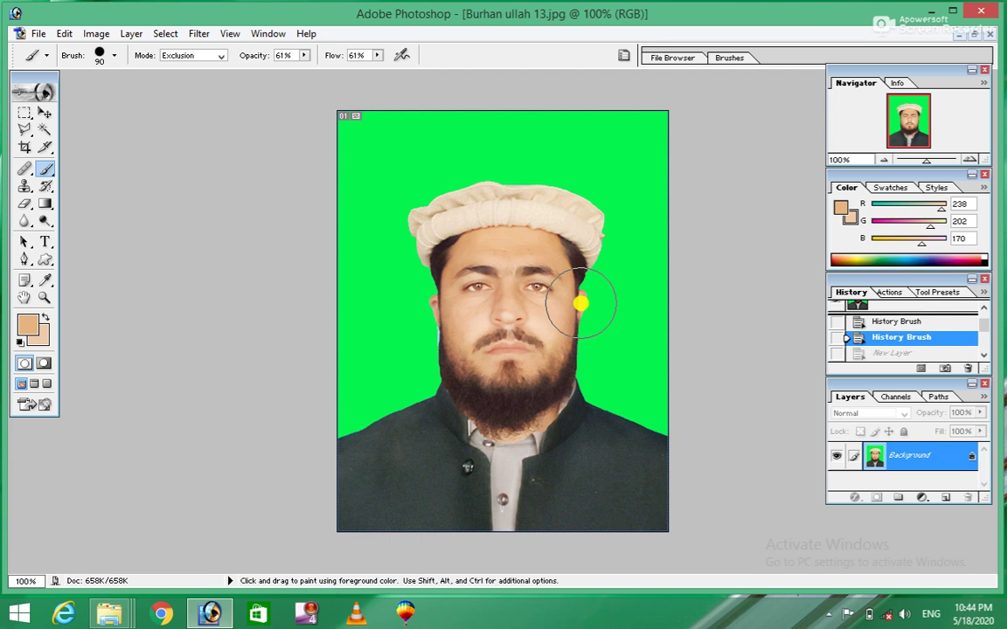
- Try brush opacity at 100% then 56% with face test strokes, undoing each
left_click(307, 55)
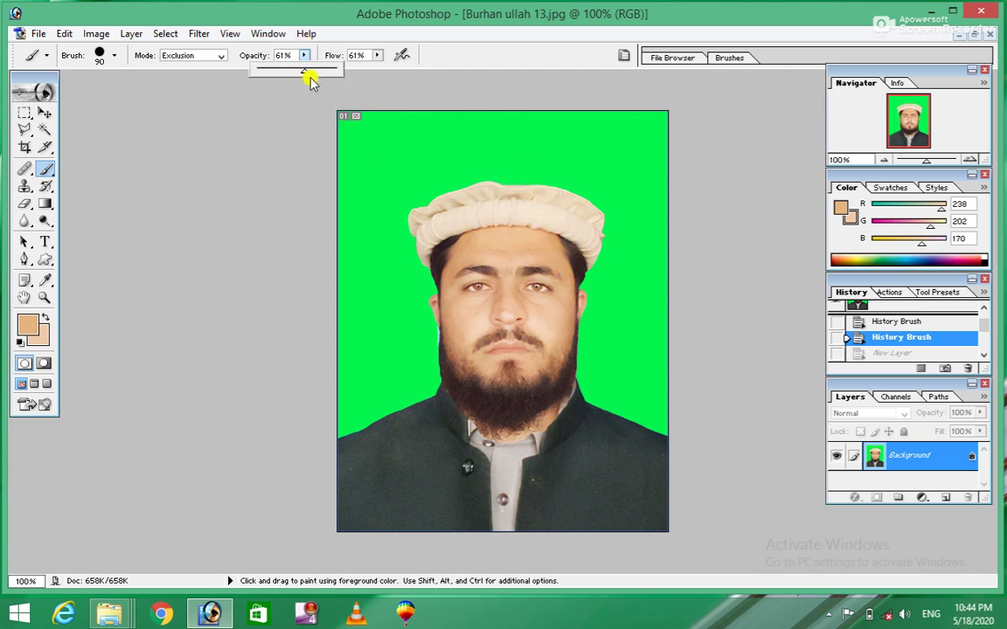
left_click_drag(307, 75, 365, 90)
mouse_move(515, 292)
left_mouse_down()
mouse_move(492, 332)
mouse_move(447, 295)
left_mouse_up()
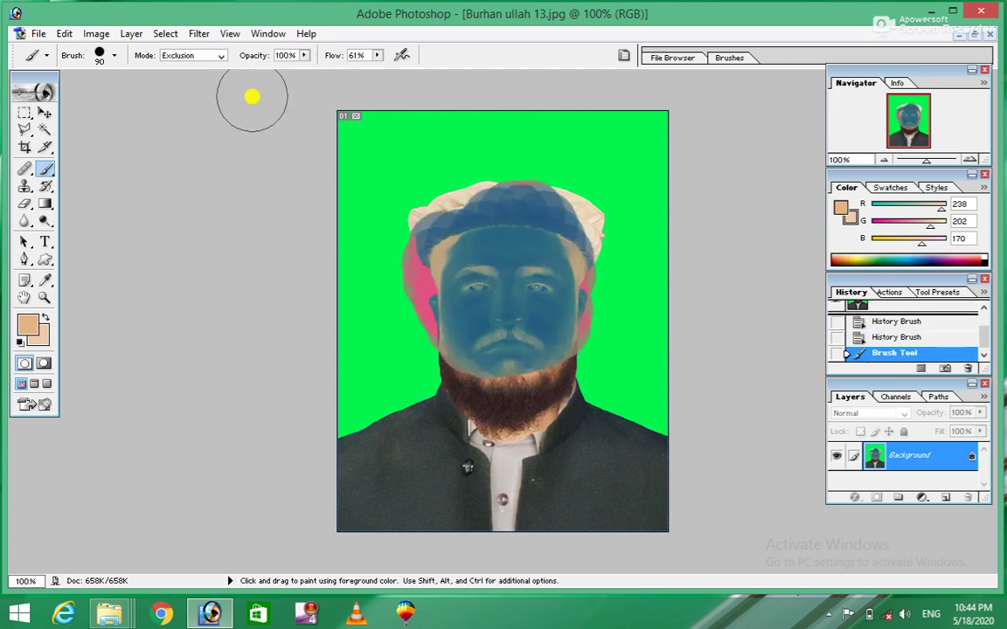
key("ctrl+z")
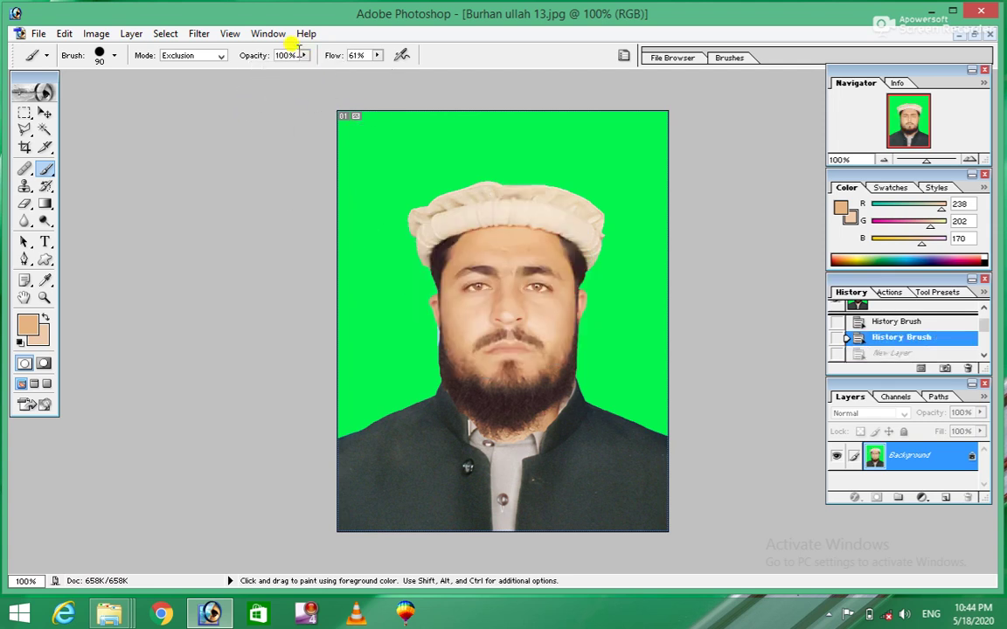
left_click(303, 55)
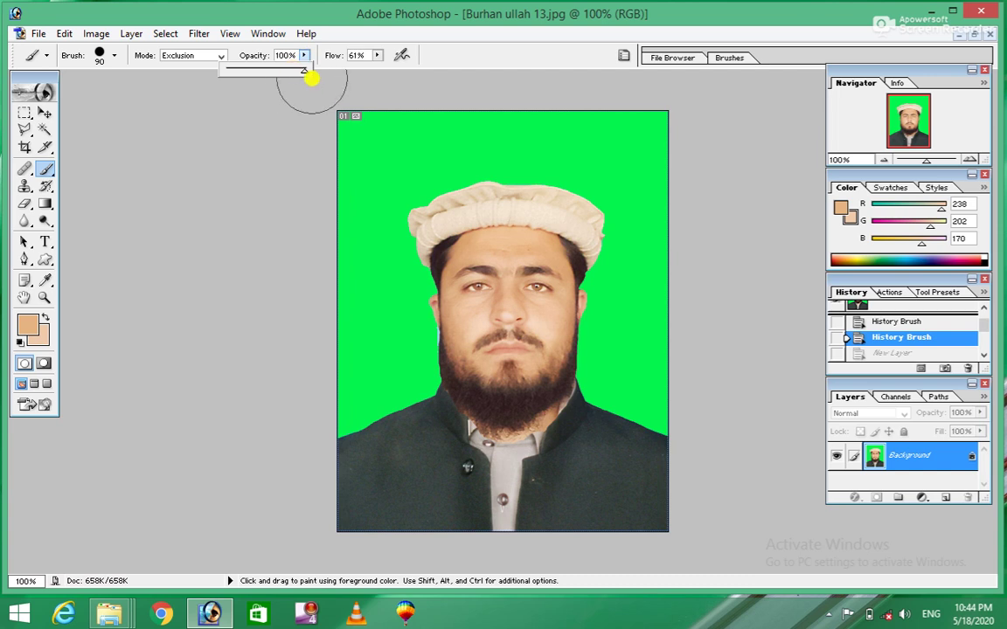
left_click_drag(308, 77, 270, 70)
mouse_move(486, 311)
left_mouse_down()
mouse_move(555, 276)
mouse_move(438, 310)
left_mouse_up()
key("ctrl+z")
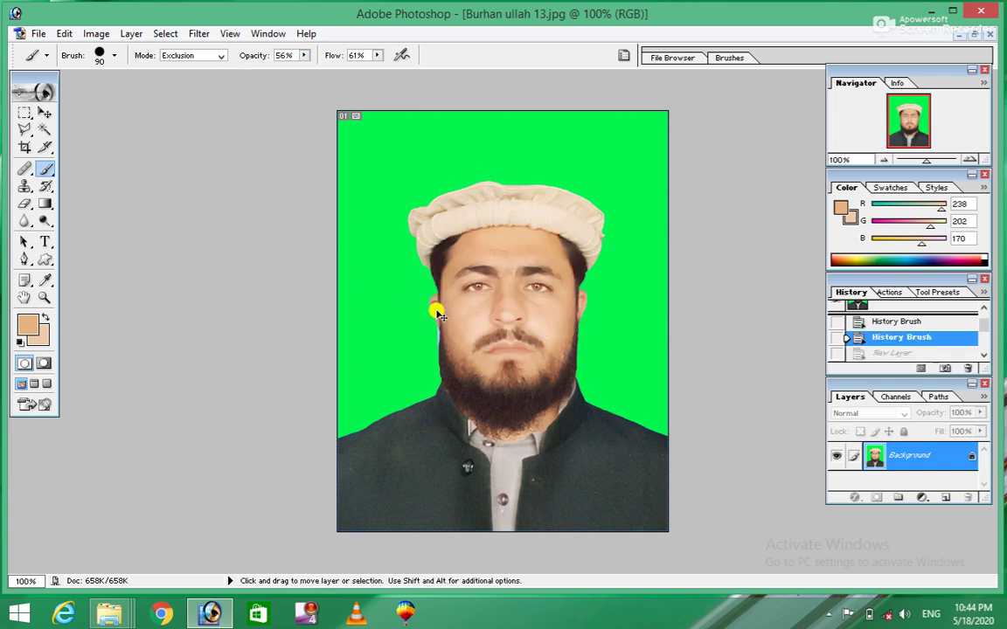
- Try brush flow at 33% then 82% with test strokes, undoing each
left_click(377, 55)
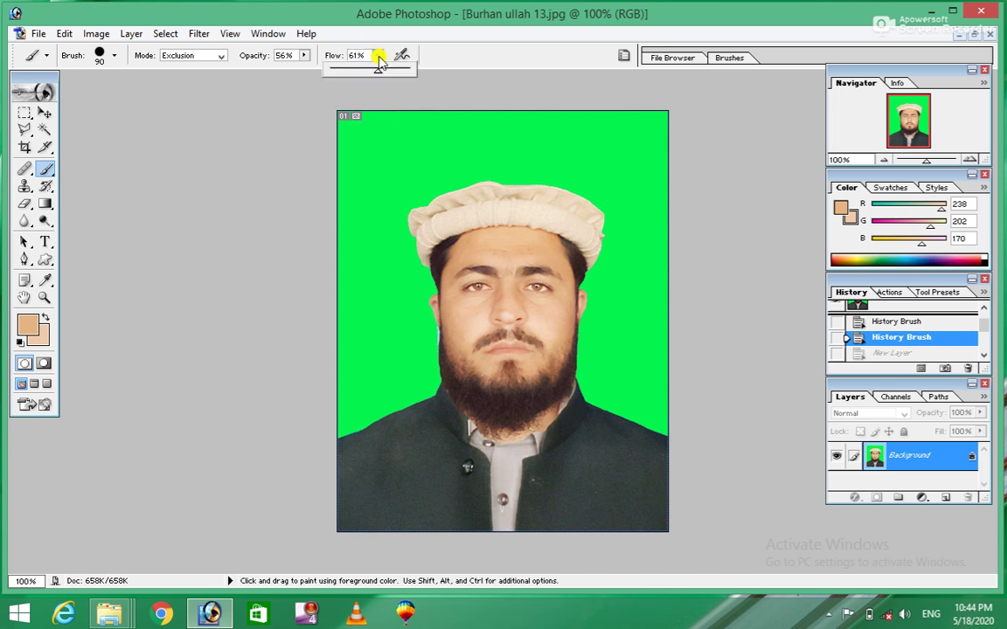
left_click_drag(377, 70, 355, 68)
left_click_drag(459, 229, 517, 353)
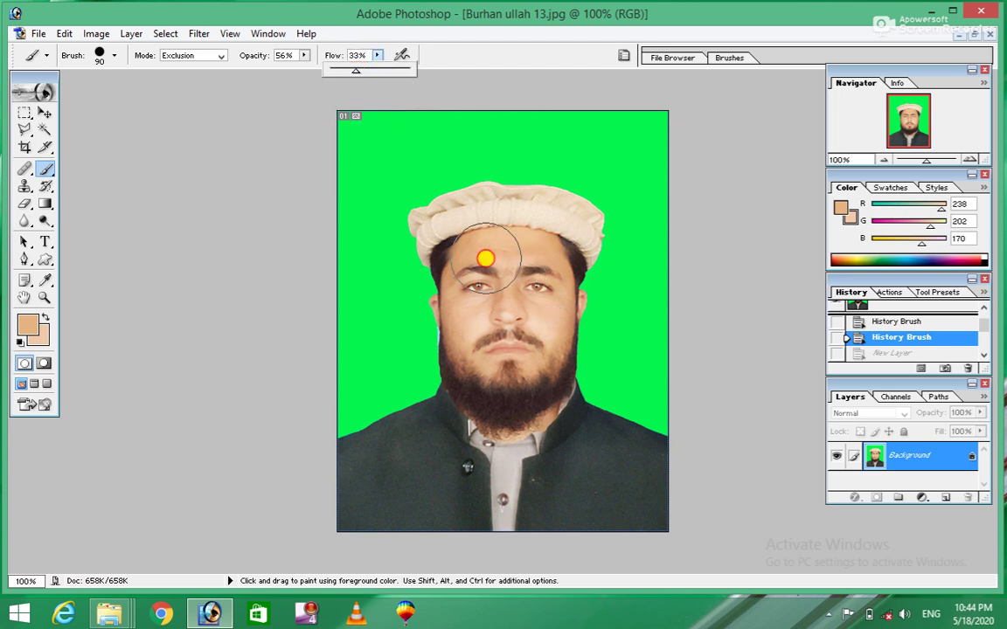
key("ctrl+z")
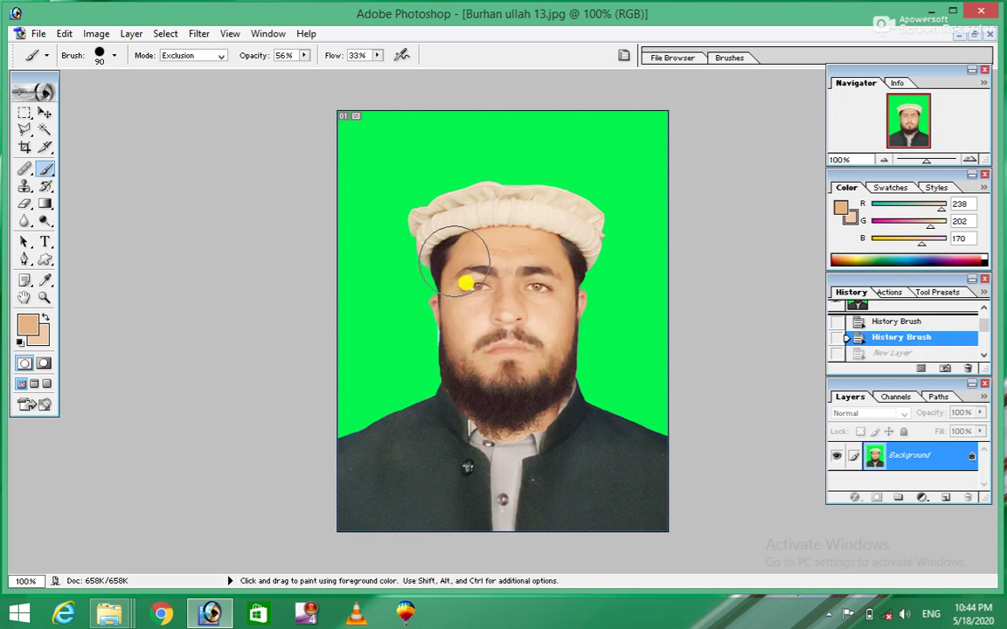
left_click(377, 55)
left_click_drag(376, 73, 418, 72)
mouse_move(454, 254)
left_mouse_down()
mouse_move(515, 322)
mouse_move(562, 300)
left_mouse_up()
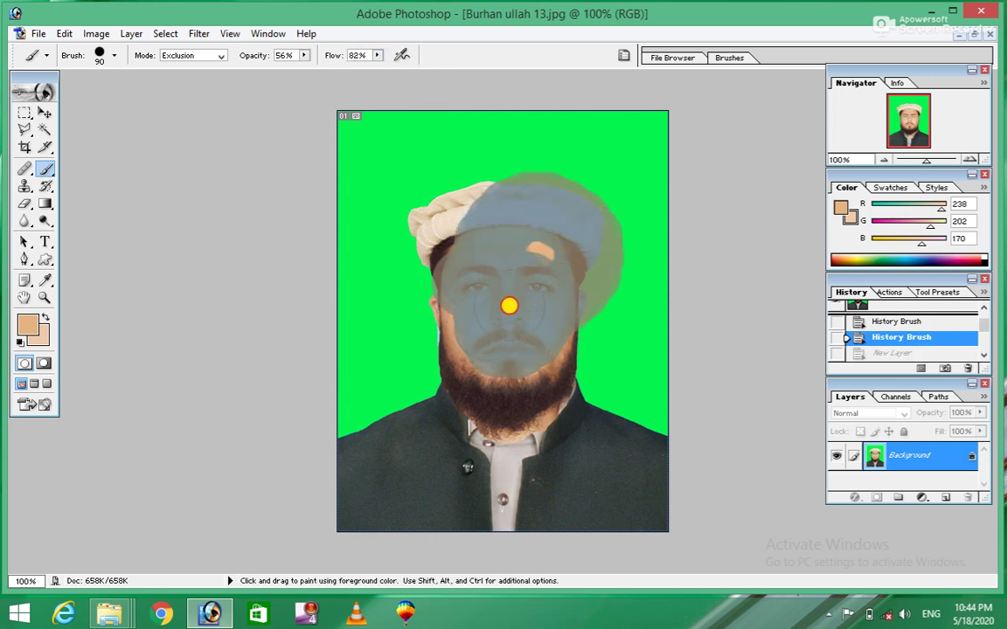
key("ctrl+z")
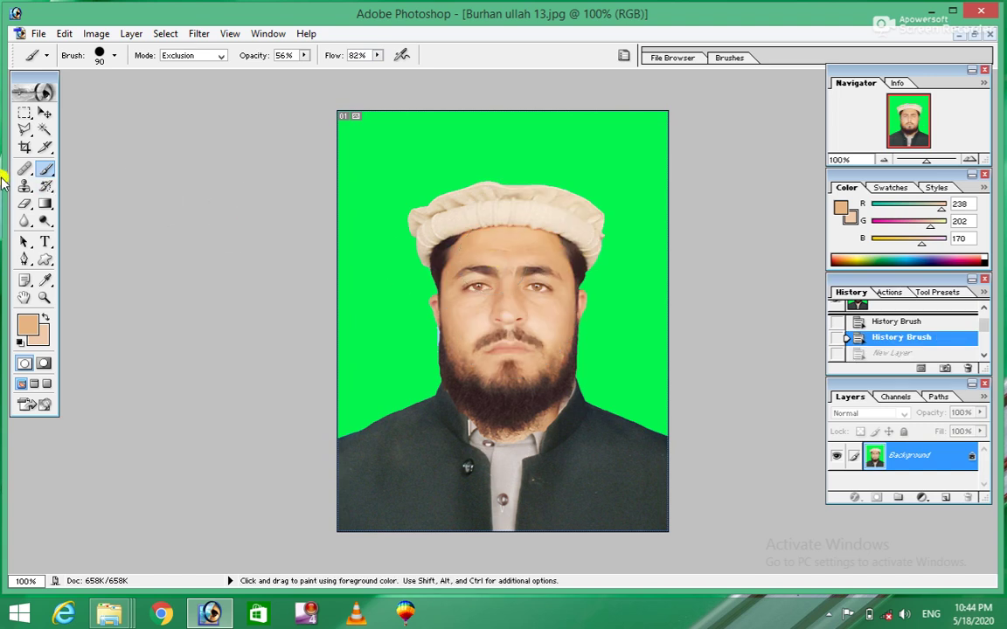
- With a 20 px brush, dab grey dots on both cheeks and the forehead
left_click(46, 170)
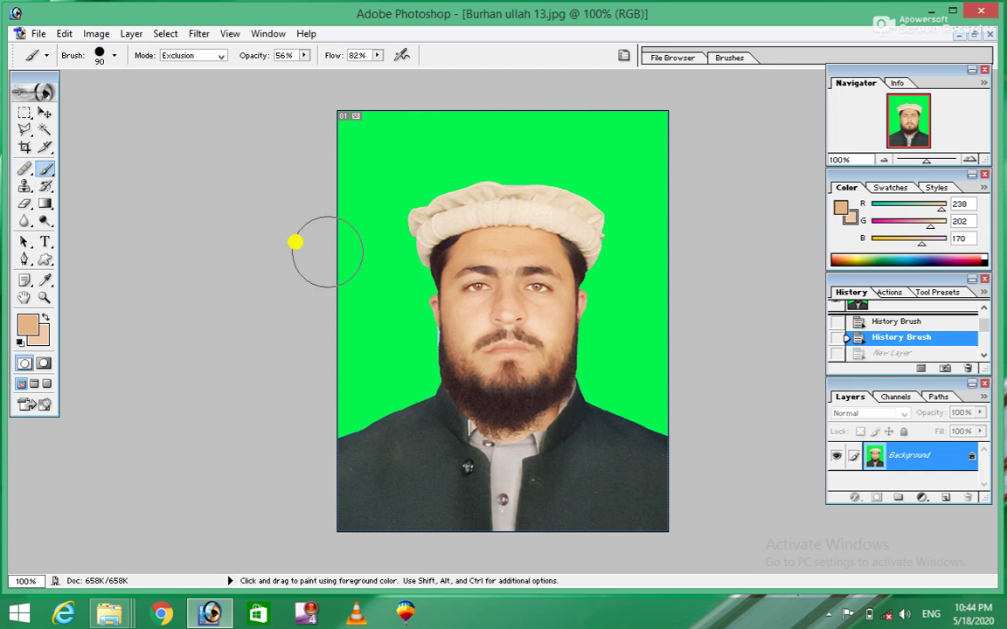
key("bracketleft")
key("bracketleft")
key("bracketleft")
key("bracketleft")
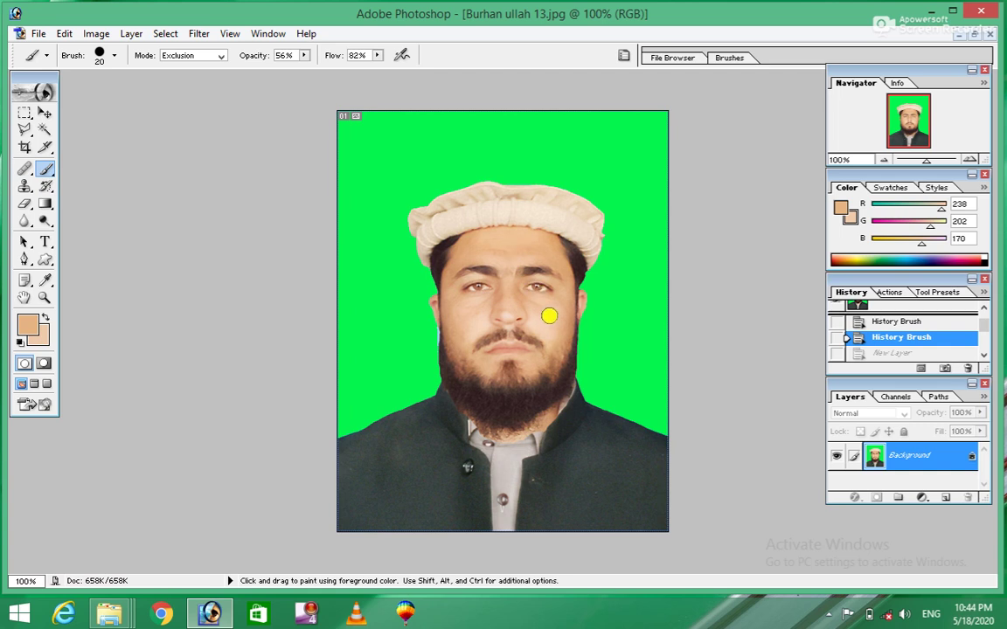
left_click(549, 316)
left_click(469, 318)
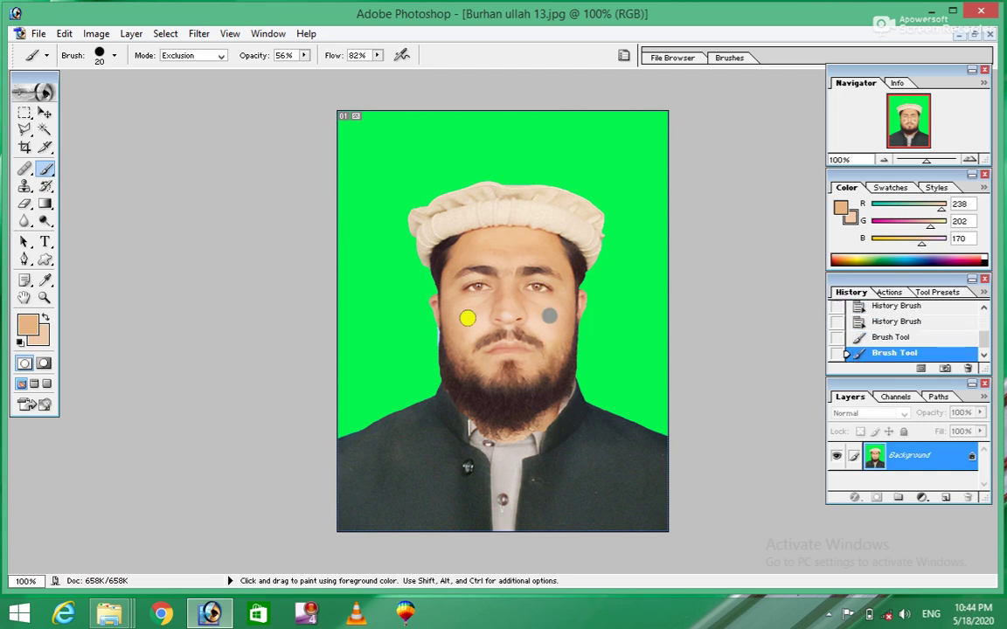
left_click(503, 247)
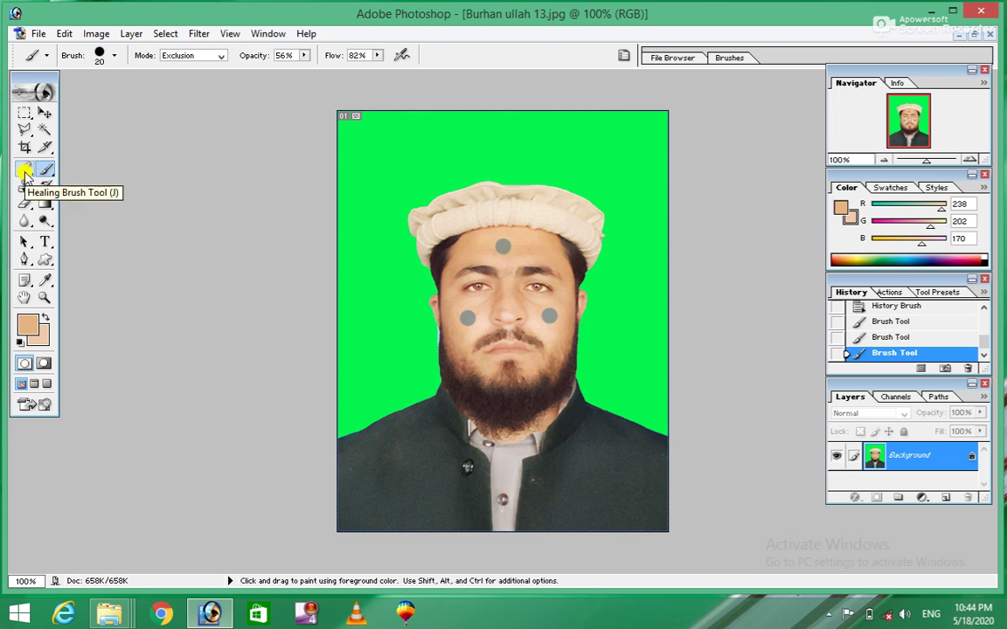
left_click(25, 171)
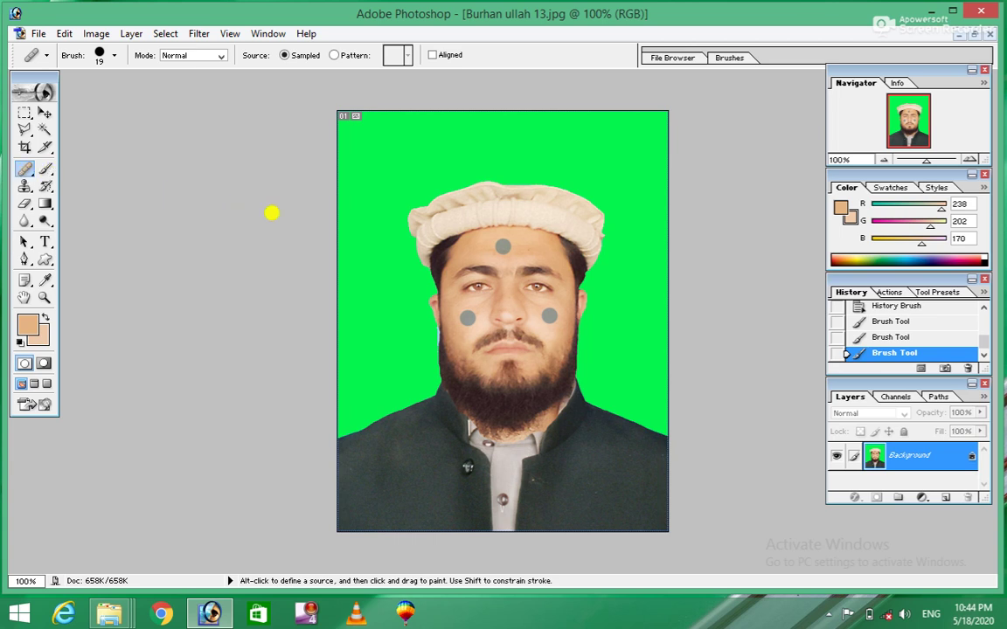
- Alt-sample clean skin beside the forehead dot as the healing source
left_click(437, 286, "alt")
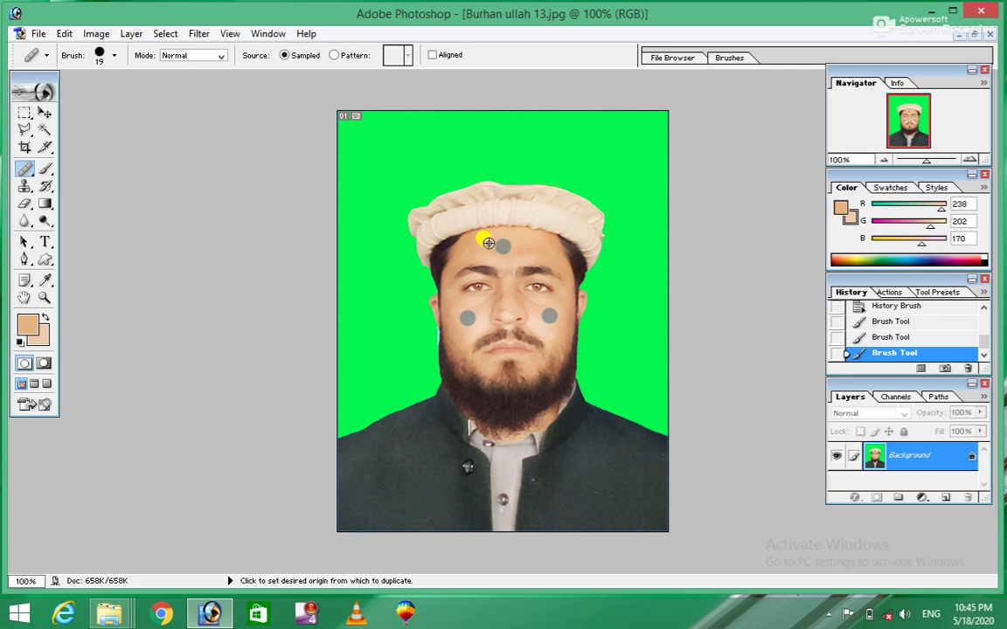
left_click_drag(489, 243, 510, 251)
left_click(490, 243, "alt")
key("alt")
left_click(499, 245, "alt")
key("alt")
left_click(490, 241, "alt")
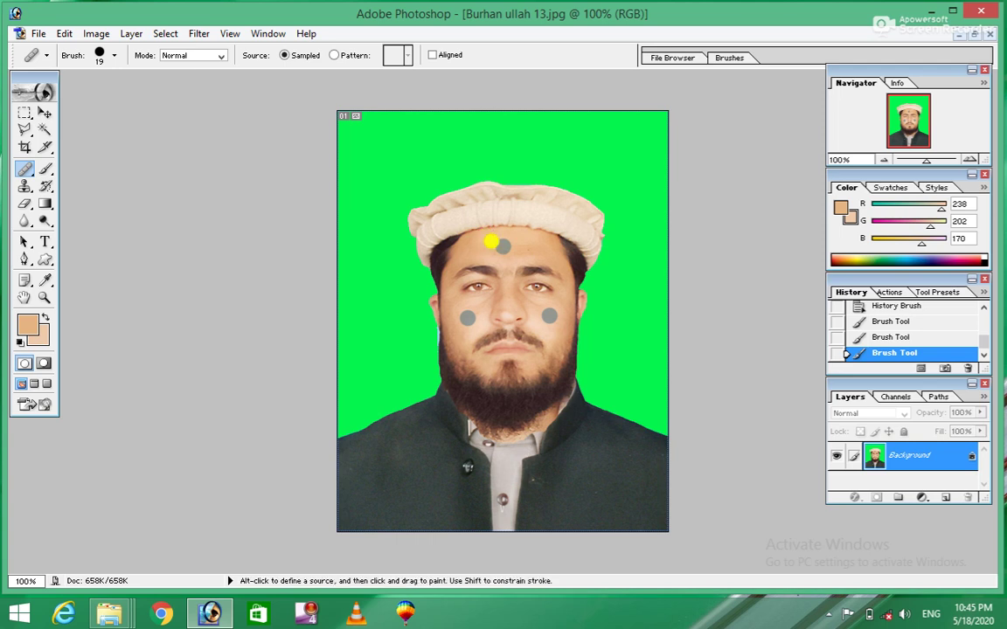
- Heal the grey dots on the forehead and right cheek
left_click(508, 249)
left_click(510, 250)
left_click(516, 257)
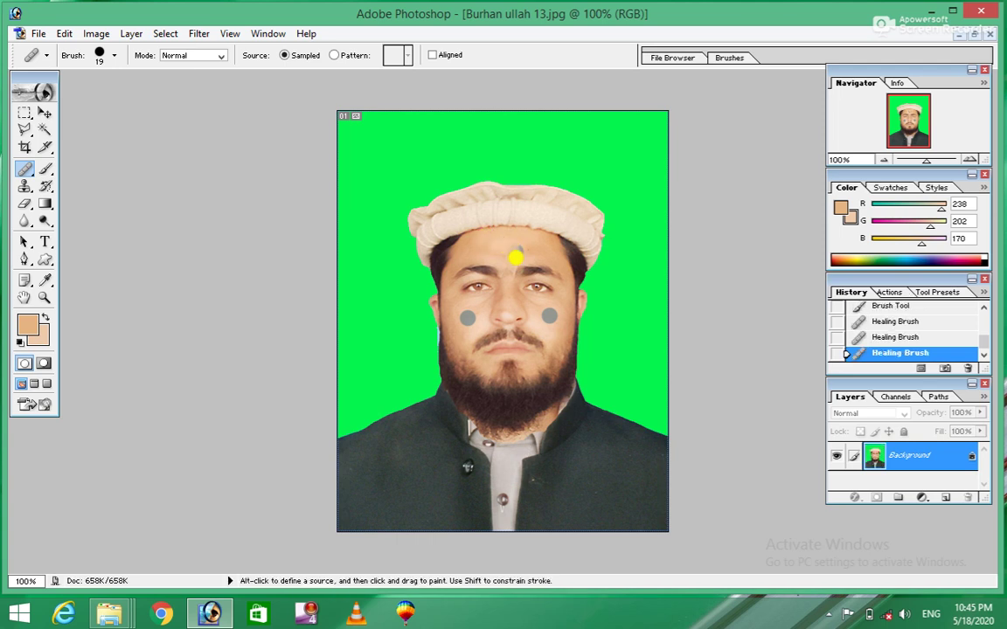
left_click(518, 252)
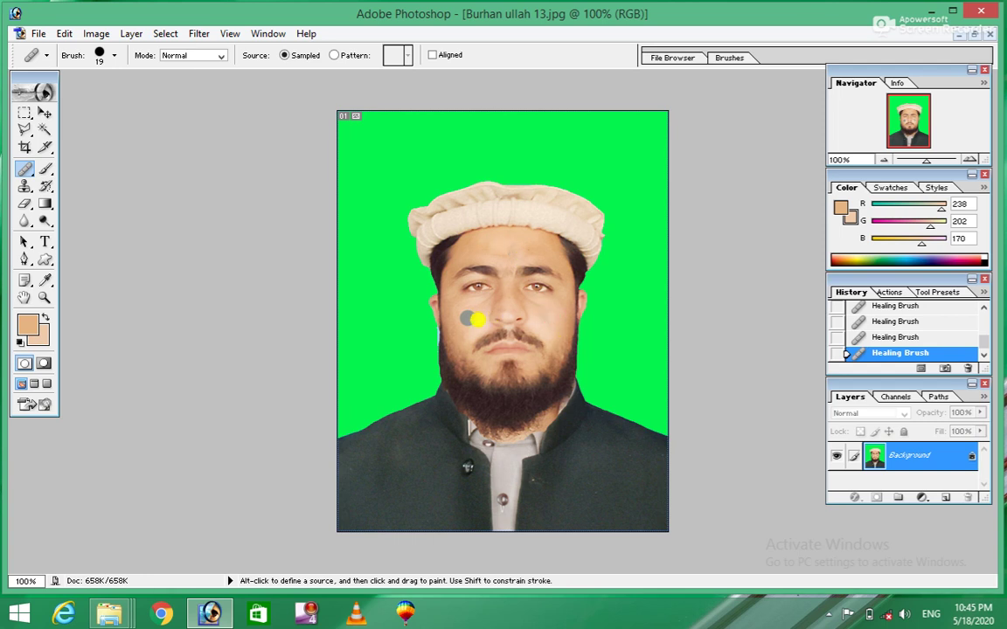
left_click(449, 322)
- Heal the last cheek dot, then sample the eye as the new healing source
left_click_drag(448, 308, 472, 313)
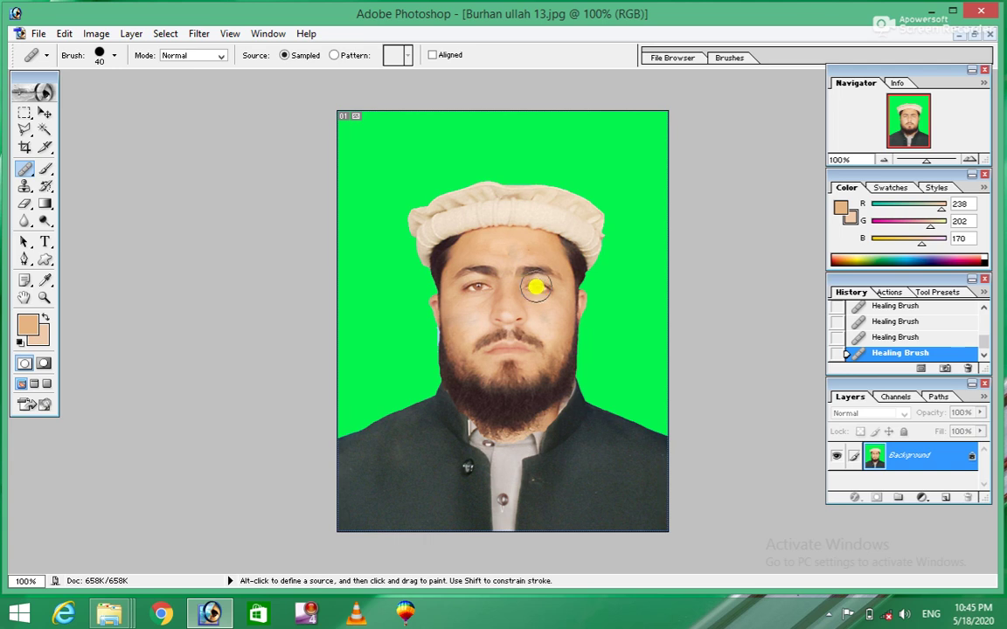
key("alt")
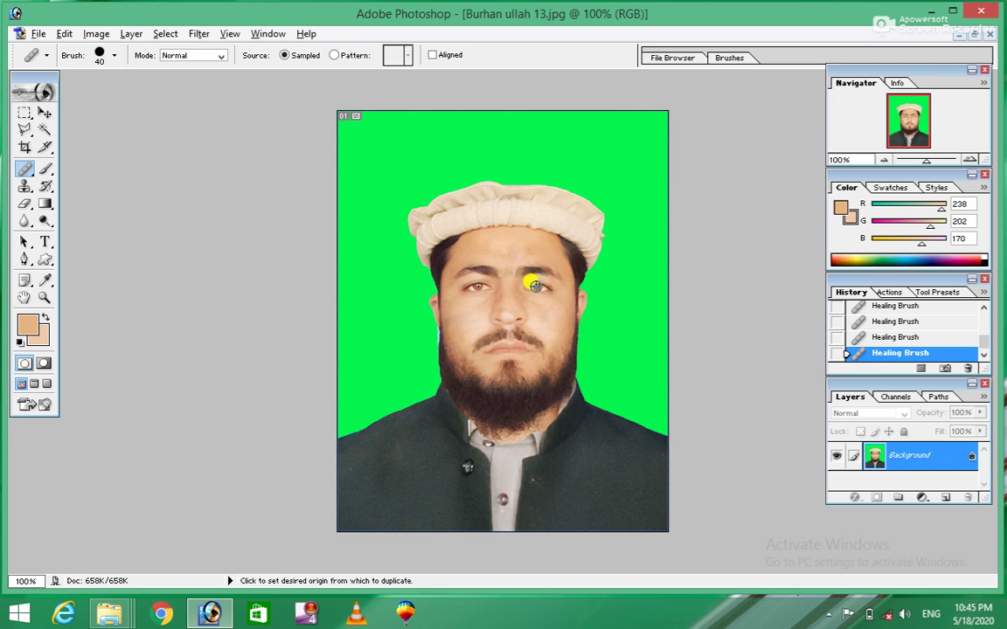
left_click(535, 286, "alt")
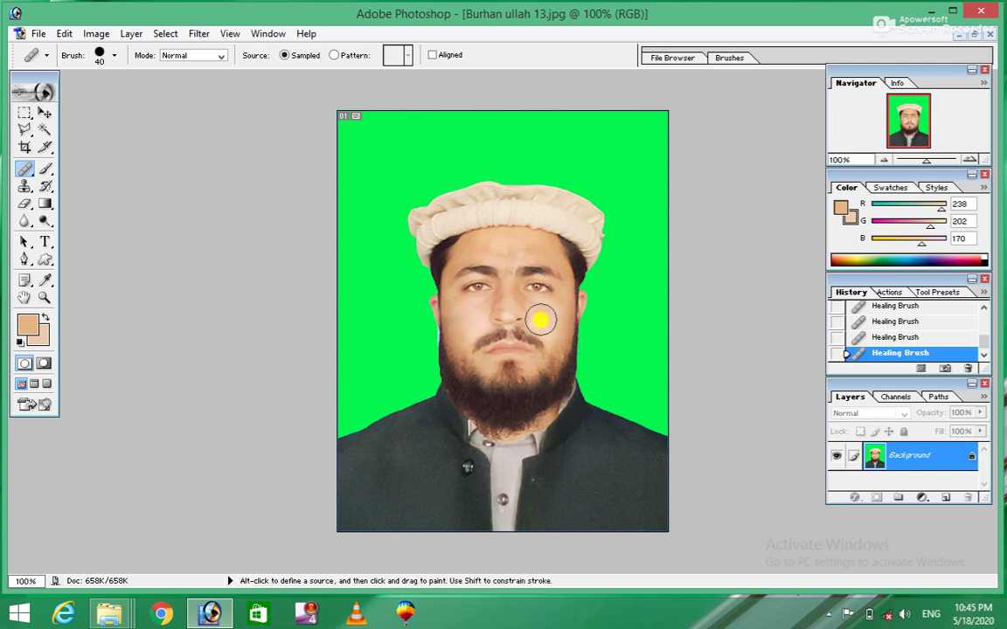
- Paint trial eye copies on cheeks and background, undo them, and enlarge the brush to 300 px
left_click(542, 316)
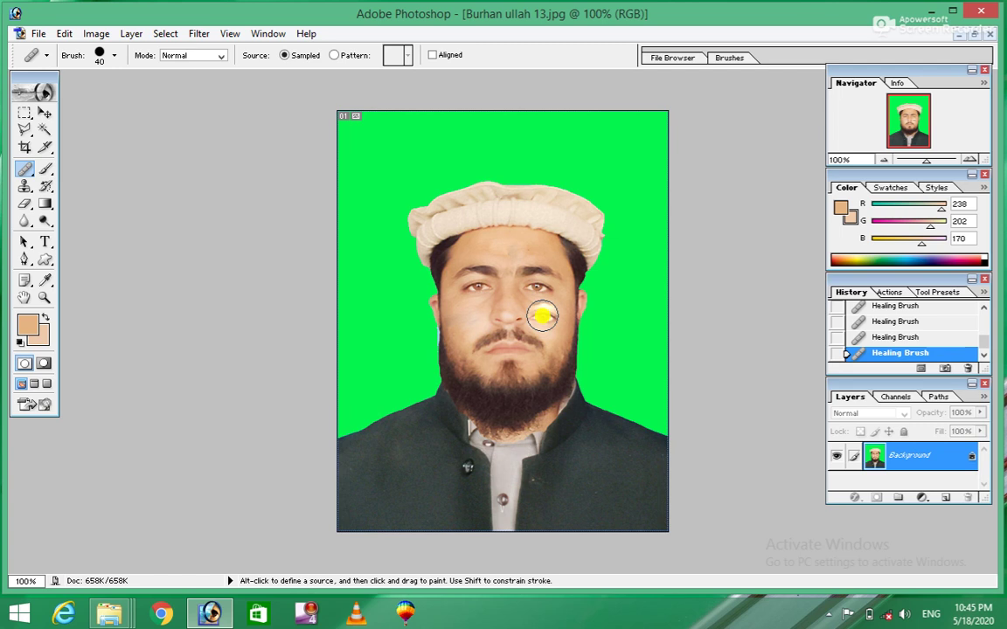
left_click(460, 322)
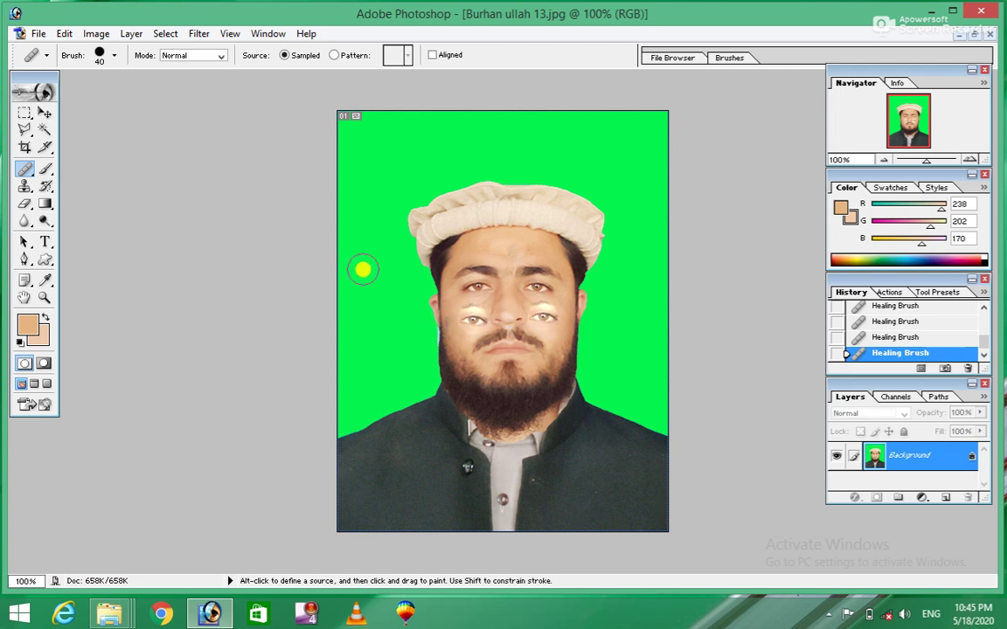
left_click(365, 189)
left_click(547, 171)
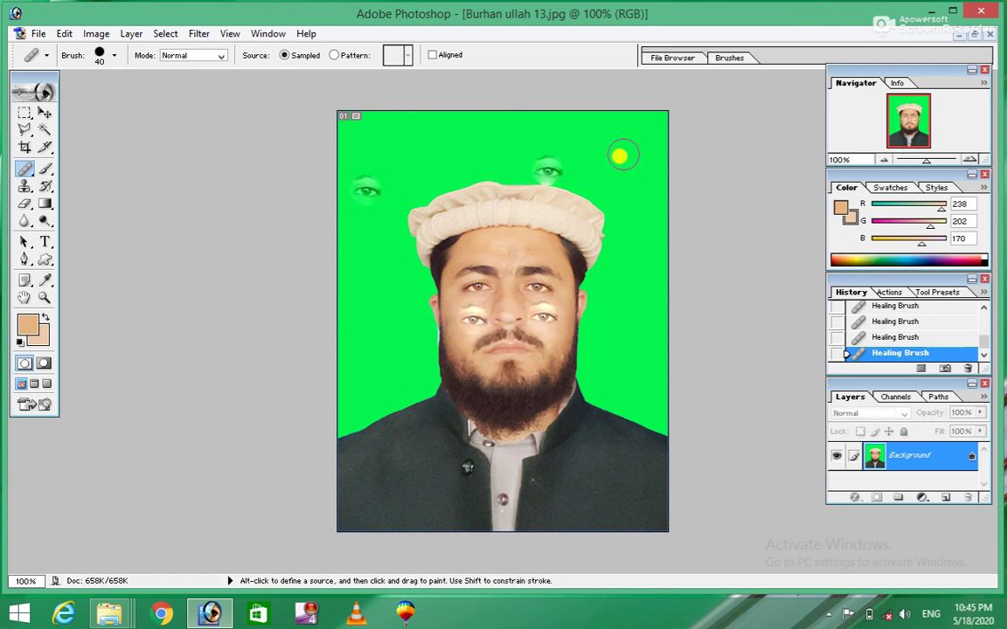
key("ctrl")
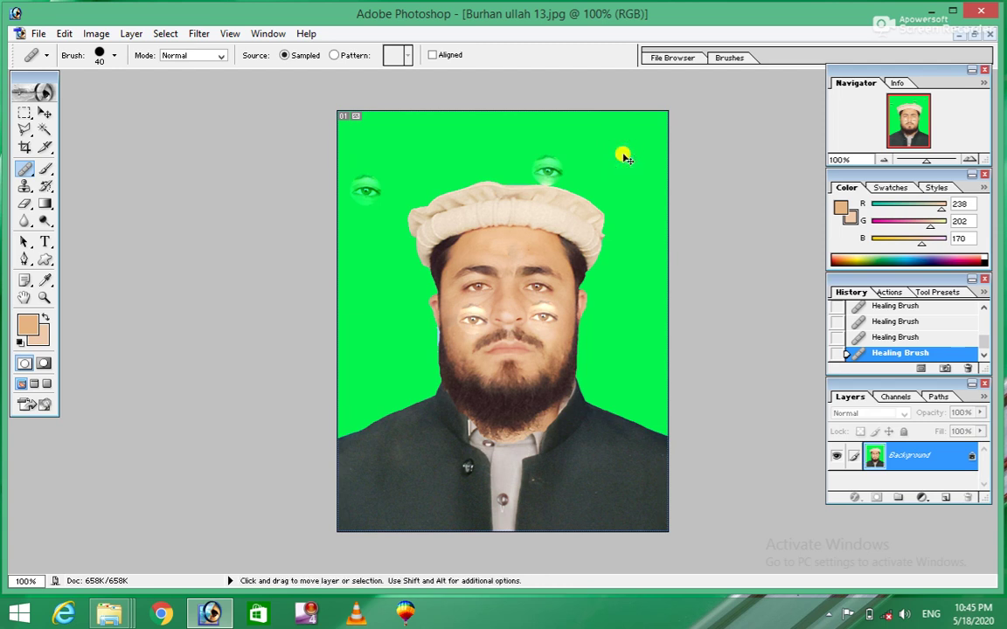
key("ctrl+alt+z")
key("ctrl+alt+z")
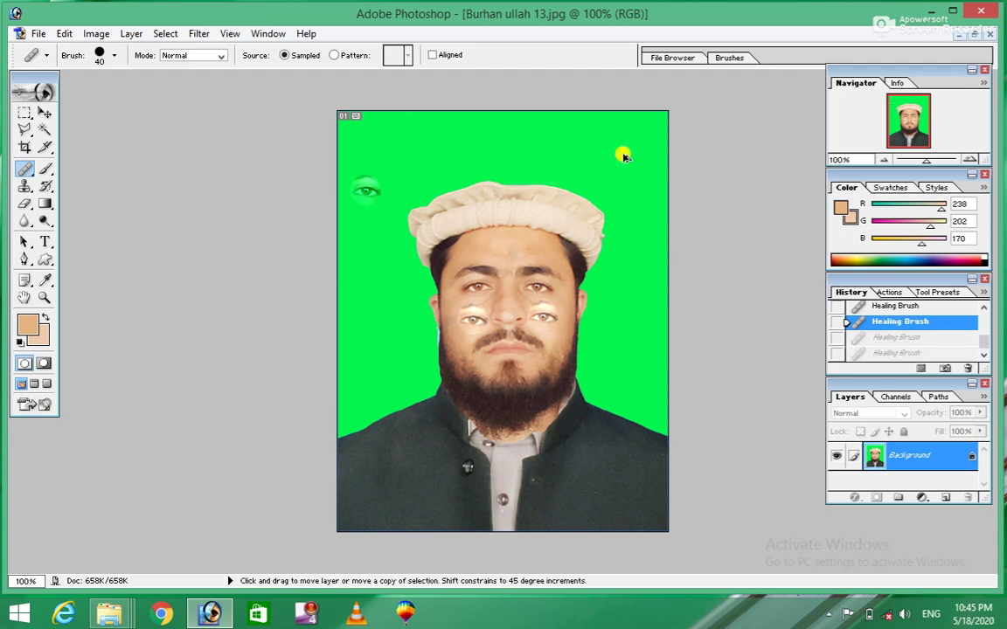
key("ctrl+alt+z")
key("ctrl+alt+z")
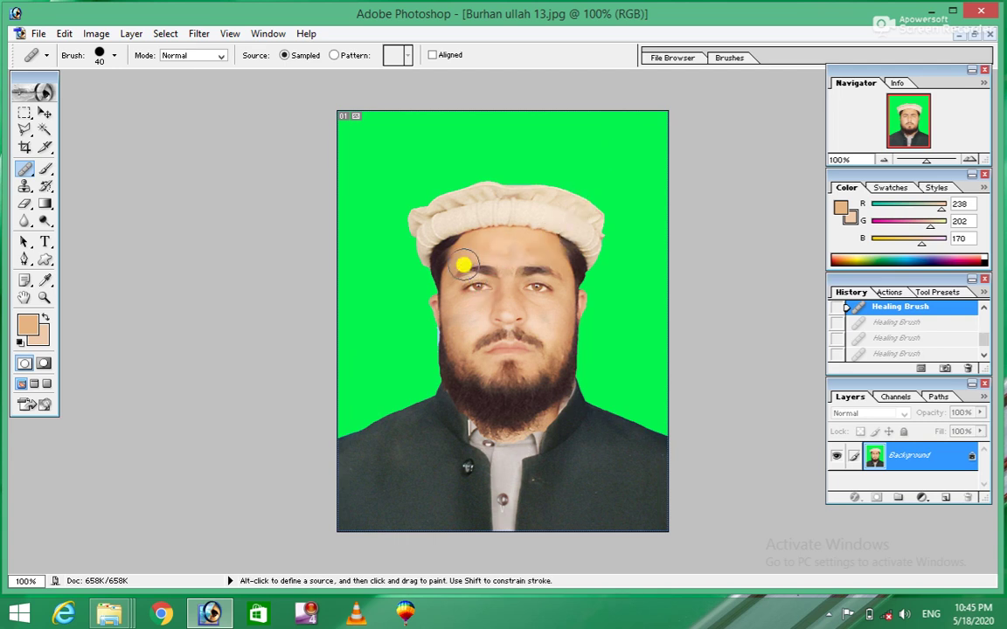
key("bracketright")
key("bracketright")
key("bracketright")
key("bracketright")
key("bracketright")
key("bracketright")
key("bracketright")
key("bracketright")
key("bracketright")
key("bracketright")
key("bracketright")
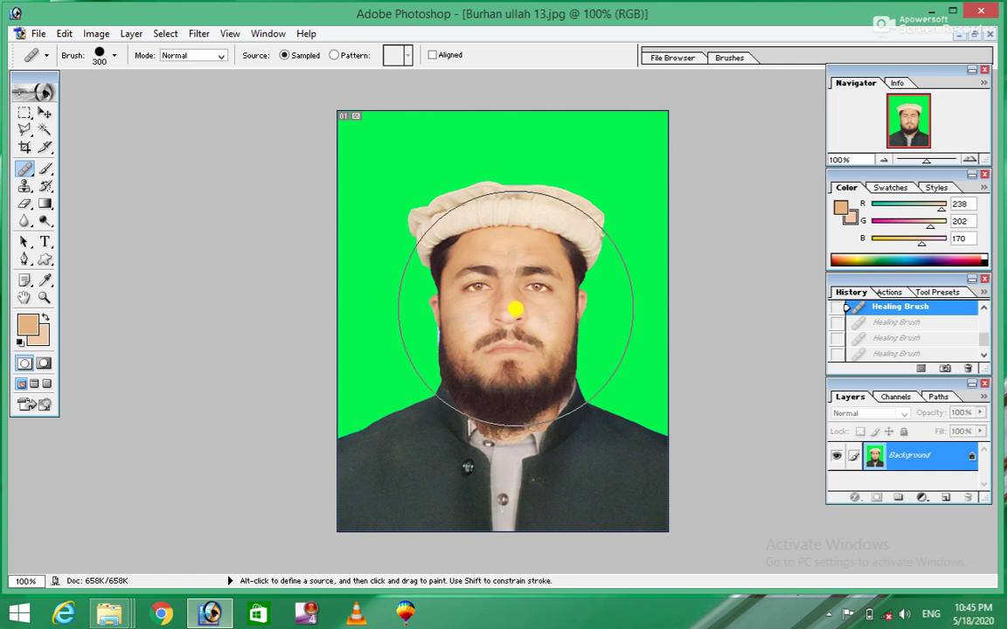
key("alt")
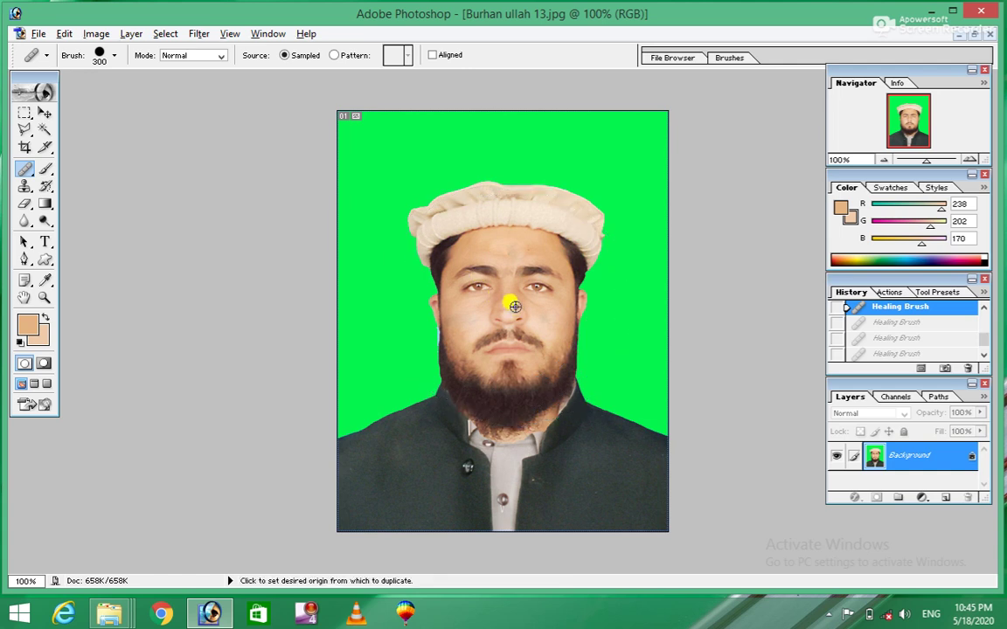
left_click(514, 308, "alt")
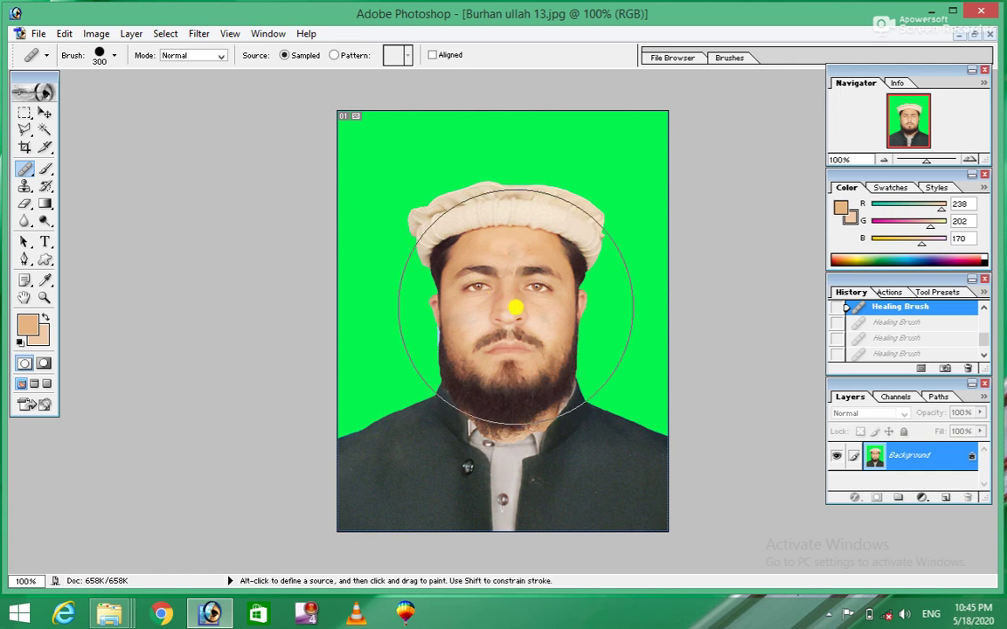
left_click(404, 181)
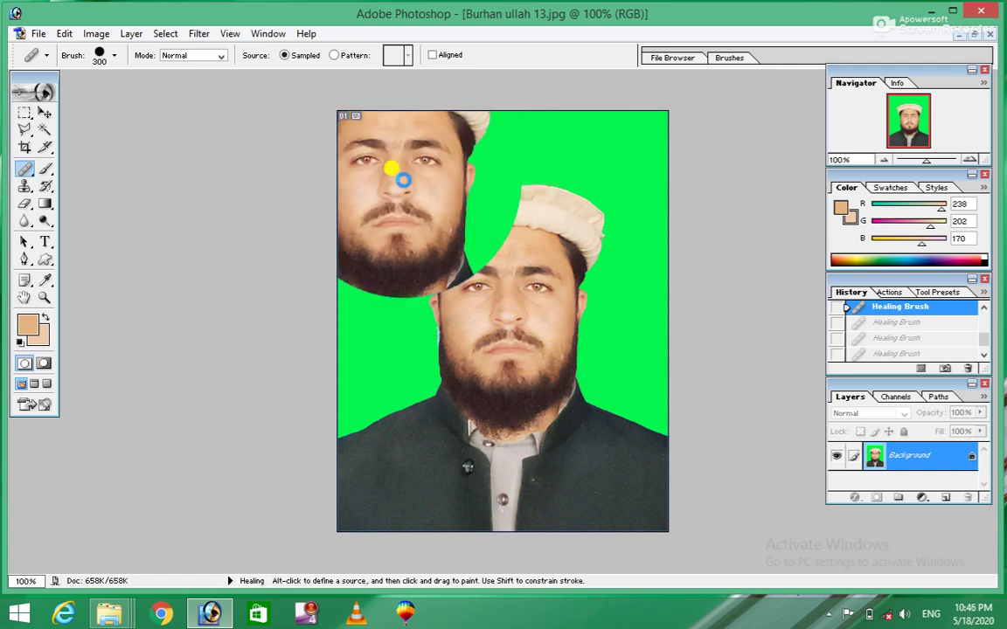
left_click(482, 431)
left_click(577, 266)
left_click(411, 284)
left_click_drag(528, 196, 537, 178)
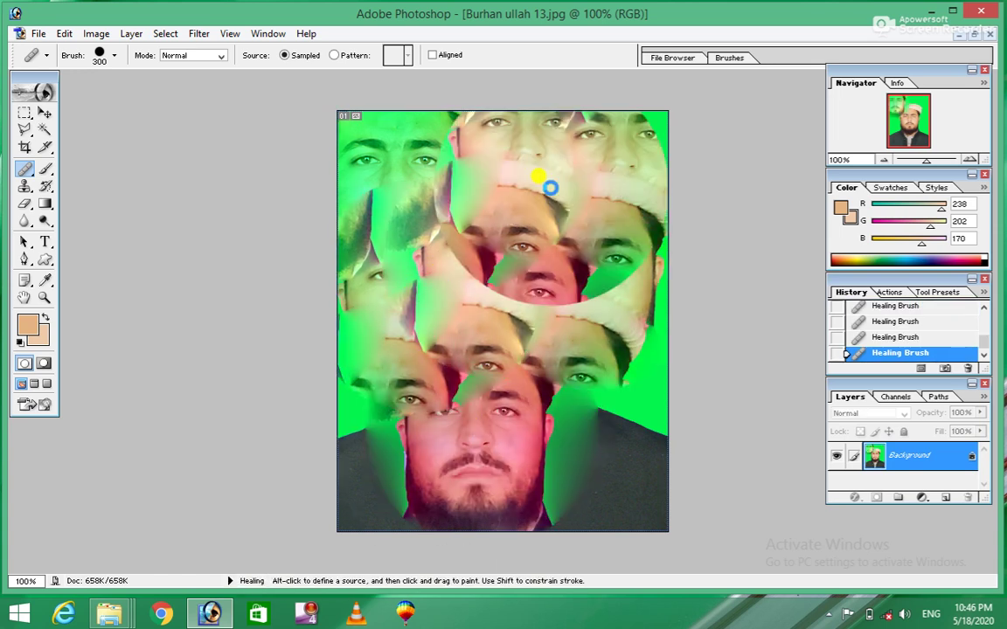
key("ctrl+alt+z")
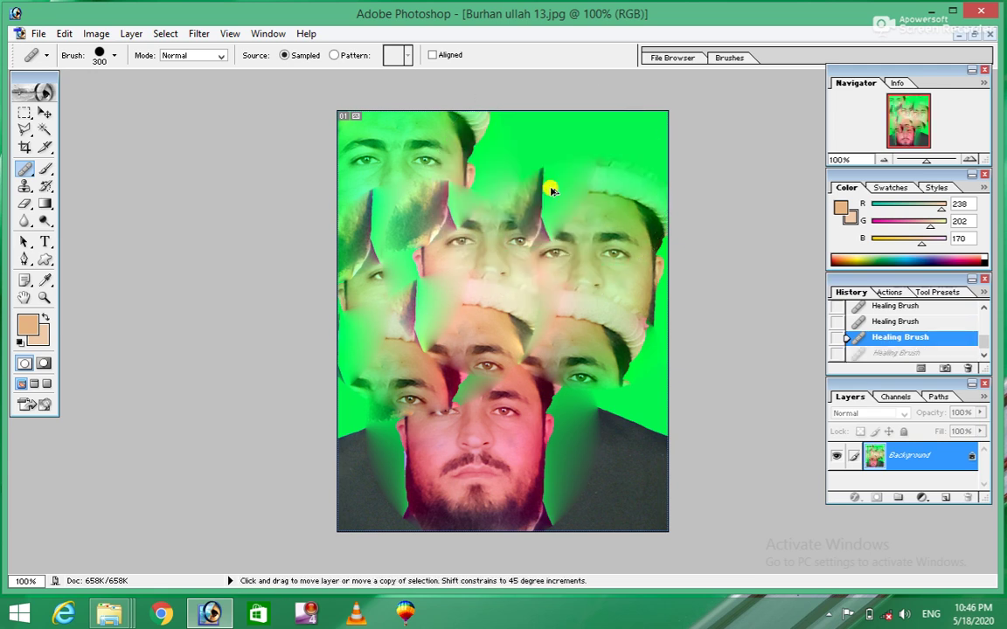
key("ctrl+alt+z")
key("ctrl+alt+z")
key("ctrl+alt+z")
key("ctrl+alt+z")
key("ctrl+alt+z")
key("ctrl+alt+z")
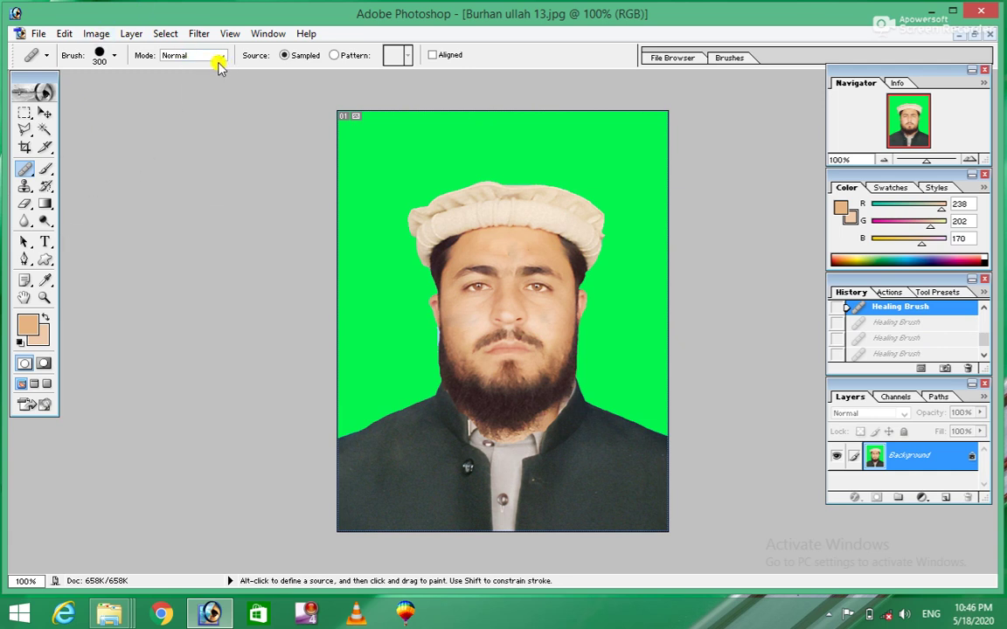
- Heal from a chosen Pattern at 80 px, test it on the background, then undo
left_click(333, 55)
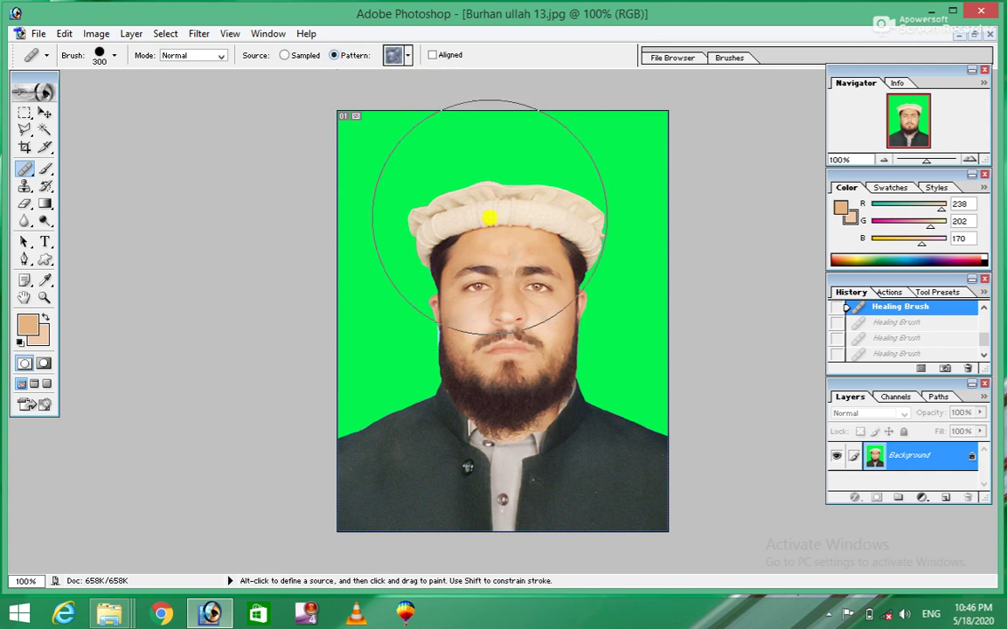
key("bracketleft")
key("bracketleft")
key("bracketleft")
key("bracketleft")
key("bracketleft")
key("bracketleft")
key("bracketleft")
left_click(411, 56)
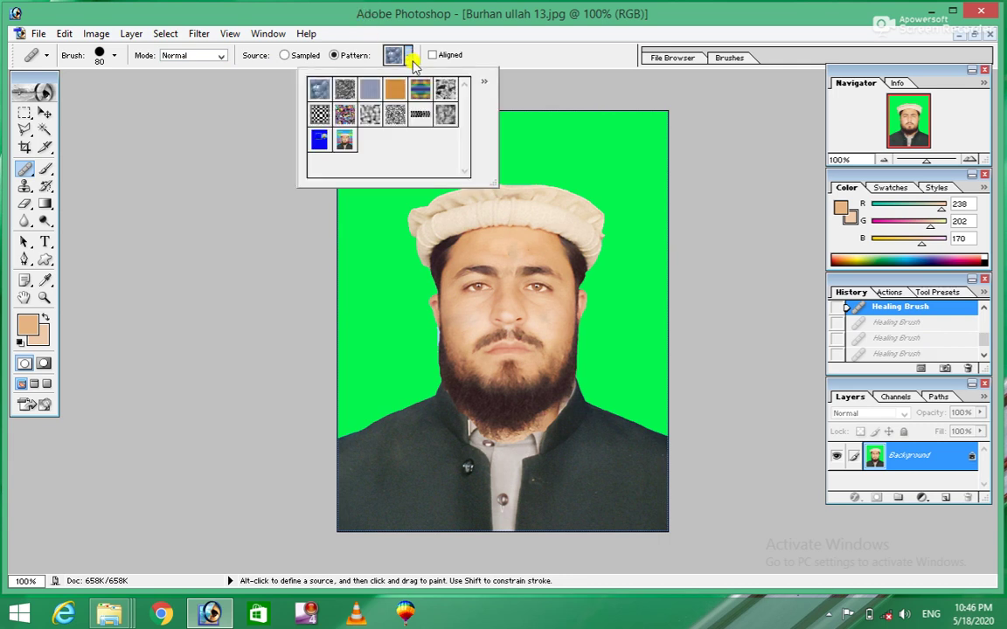
left_click(343, 114)
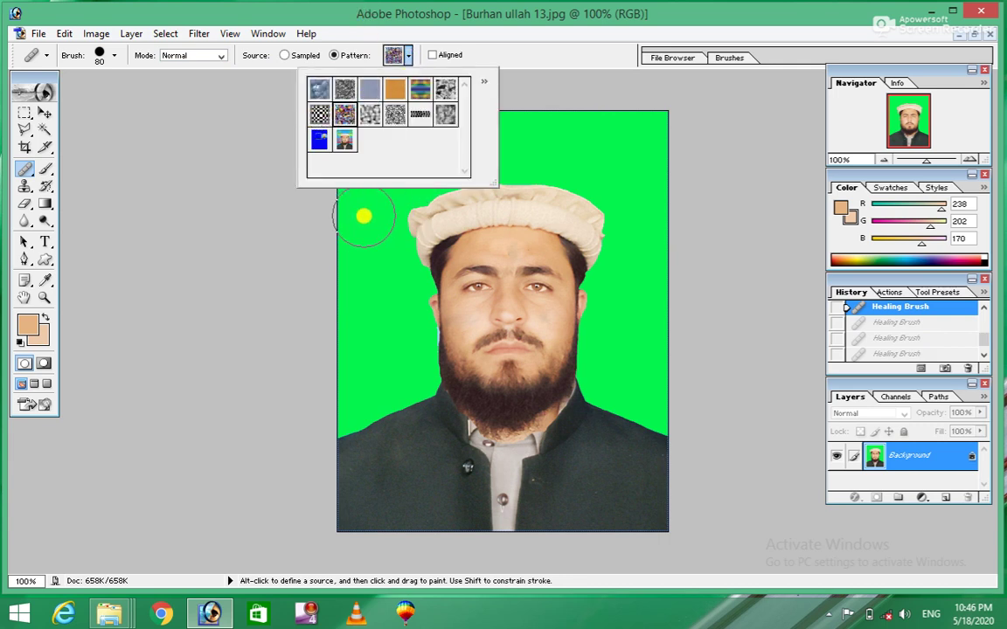
mouse_move(363, 215)
left_mouse_down()
mouse_move(422, 169)
mouse_move(512, 150)
mouse_move(573, 160)
mouse_move(672, 234)
mouse_move(586, 97)
mouse_move(573, 138)
mouse_move(378, 146)
mouse_move(351, 185)
mouse_move(360, 243)
mouse_move(376, 240)
mouse_move(382, 252)
mouse_move(377, 236)
mouse_move(373, 279)
mouse_move(336, 366)
mouse_move(375, 292)
mouse_move(396, 337)
mouse_move(406, 335)
mouse_move(391, 301)
mouse_move(333, 434)
left_mouse_up()
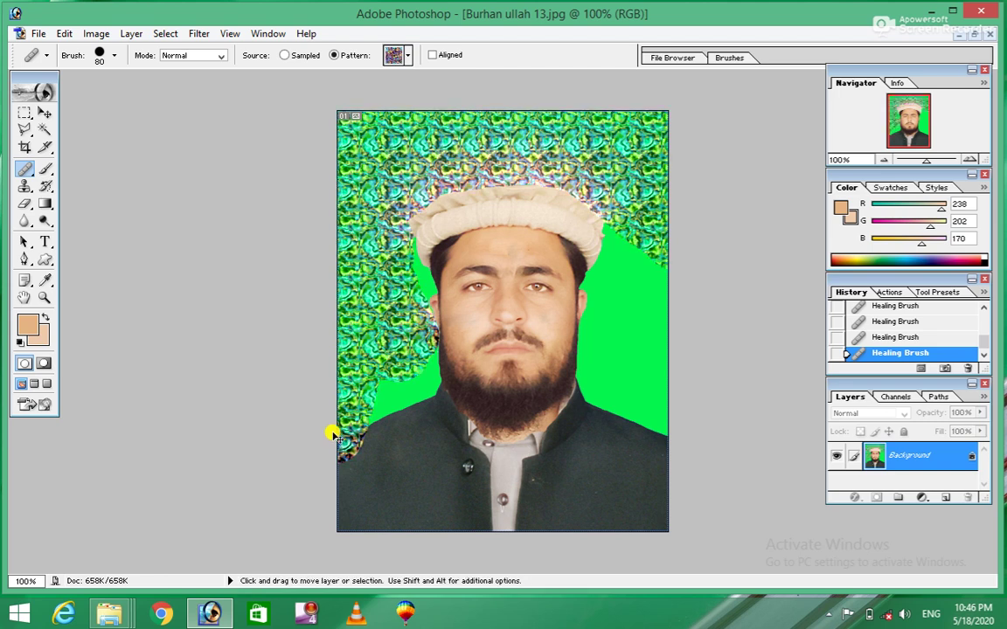
key("ctrl")
key("ctrl+alt+z")
key("ctrl+alt+z")
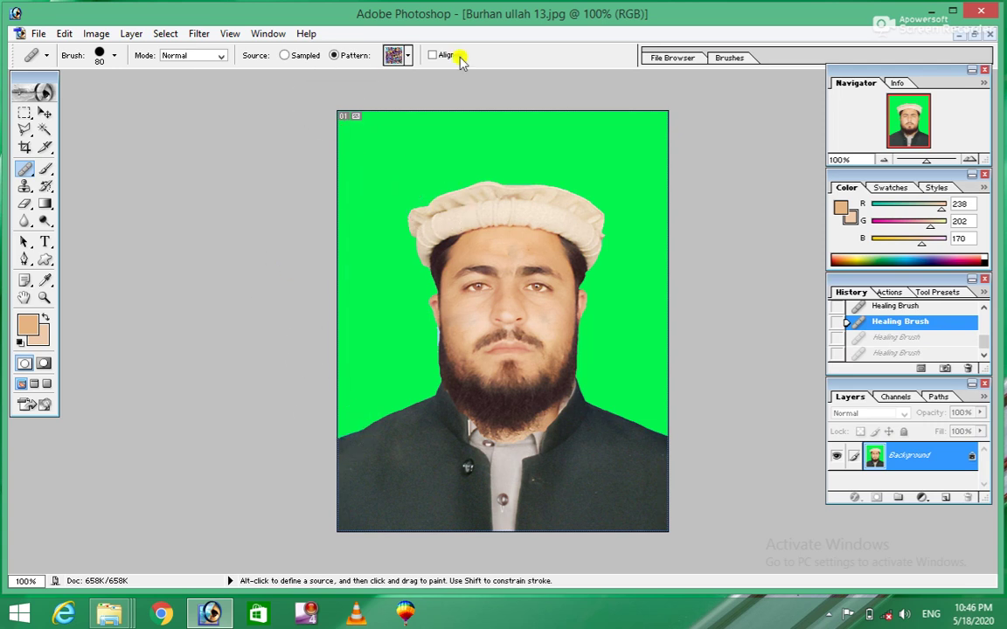
- Reset the healing source to Sampled and choose the Patch Tool
left_click(285, 55)
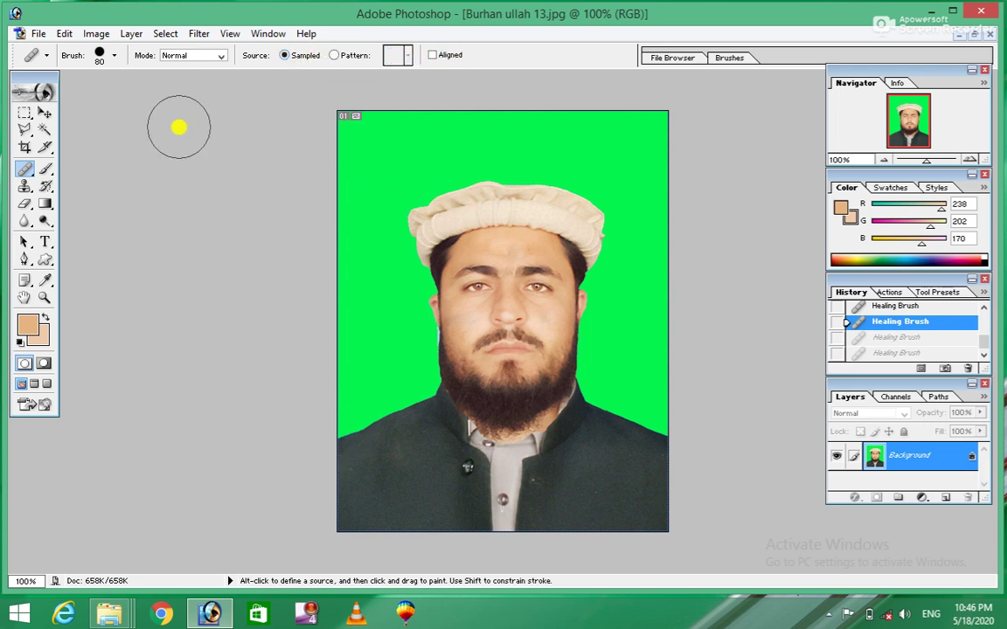
right_click(31, 175)
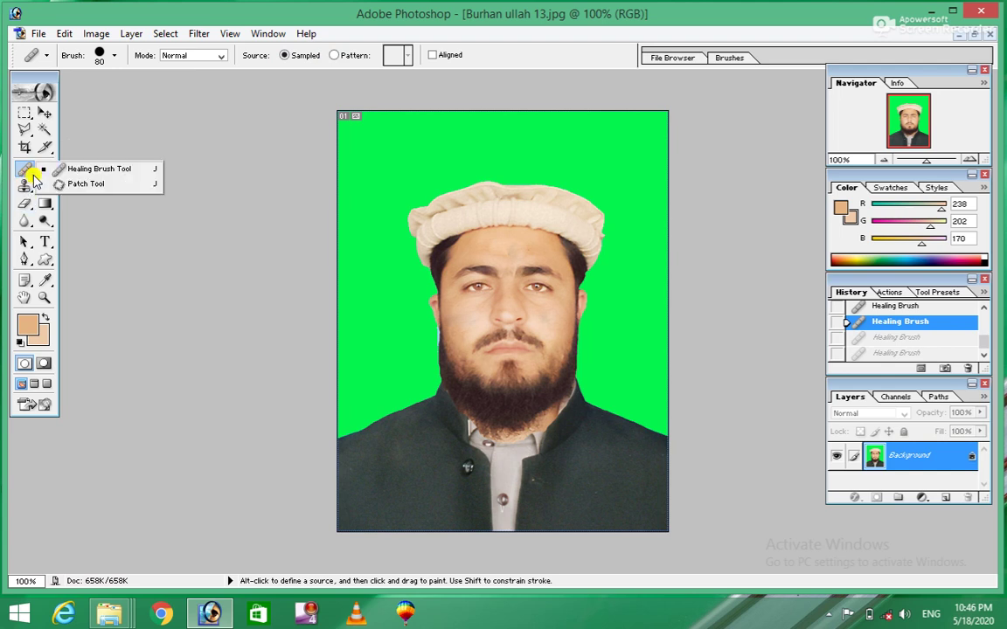
left_click(68, 185)
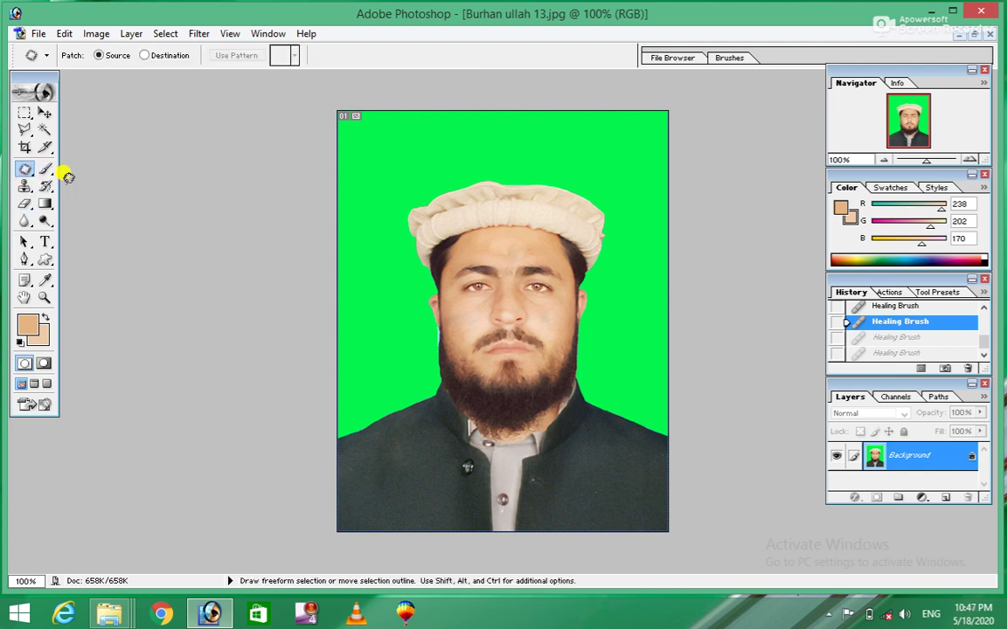
- Brush grey dots on the forehead and both cheeks, redoing one misplaced cheek dot
left_click(46, 168)
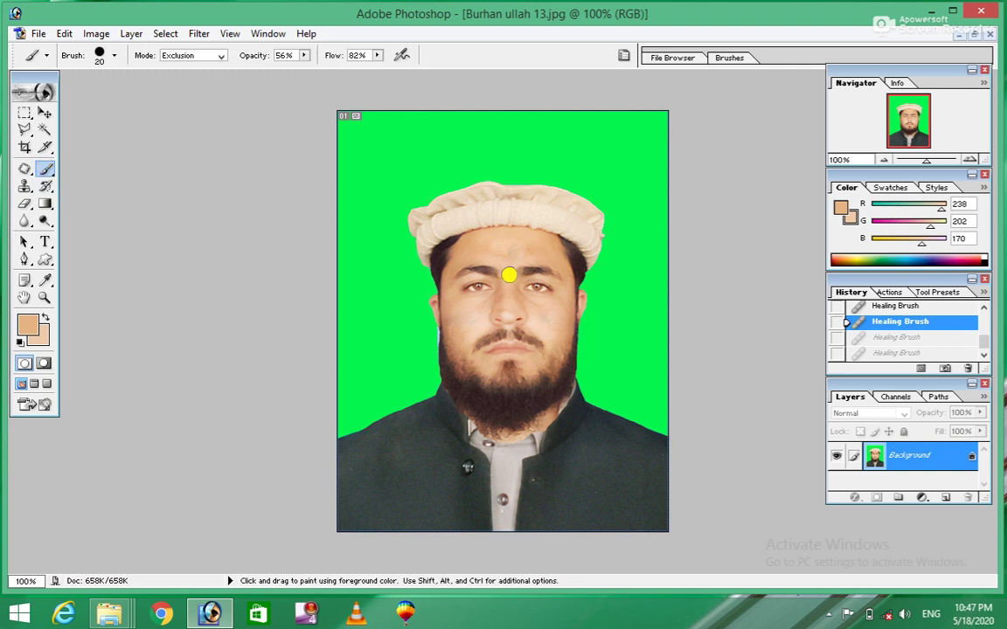
left_click(504, 258)
left_click(584, 315)
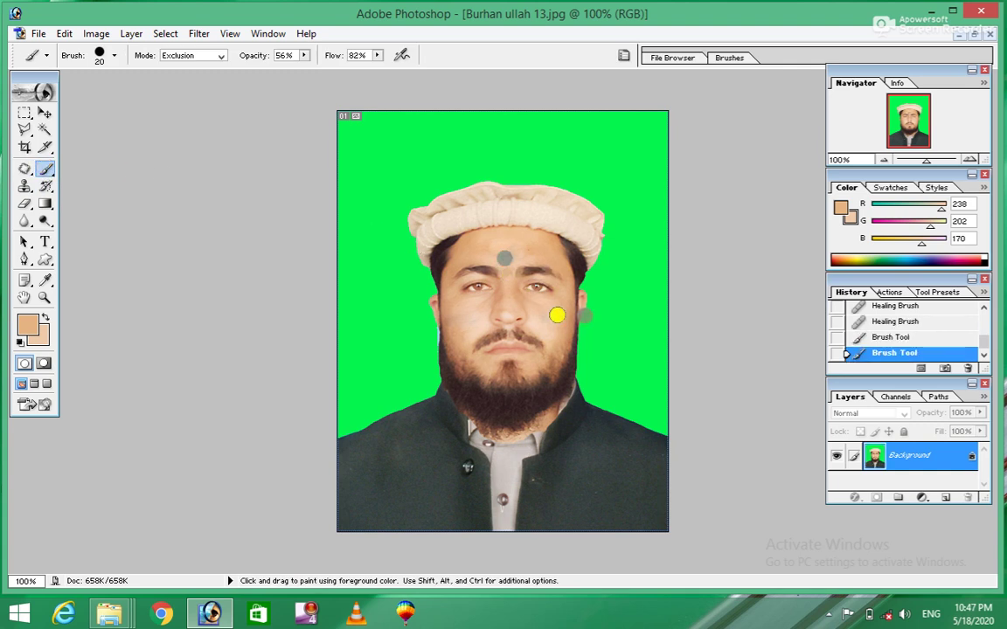
key("ctrl+z")
left_click(541, 320)
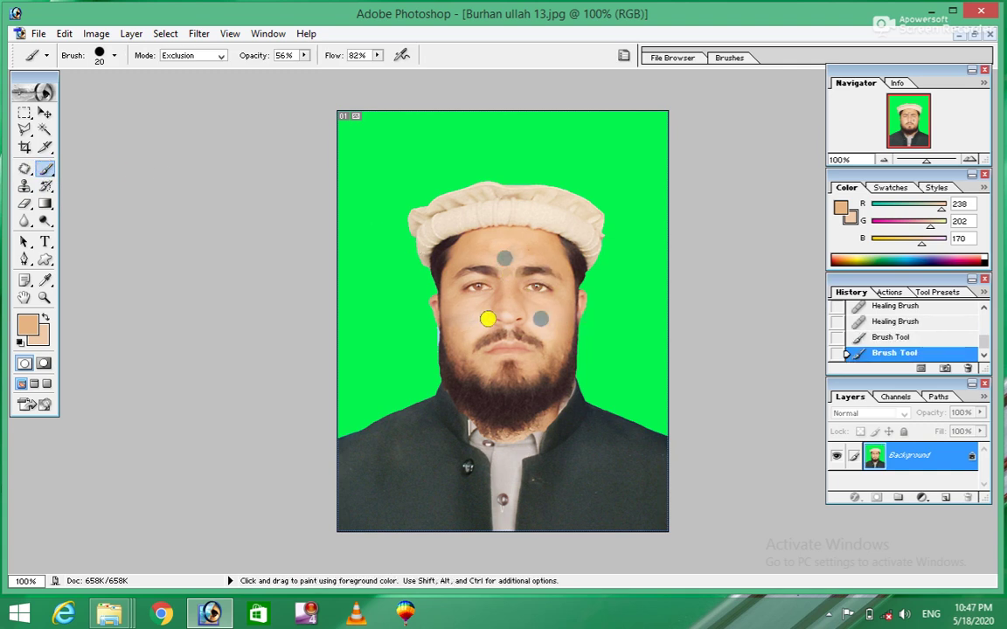
left_click(466, 317)
left_click(25, 168)
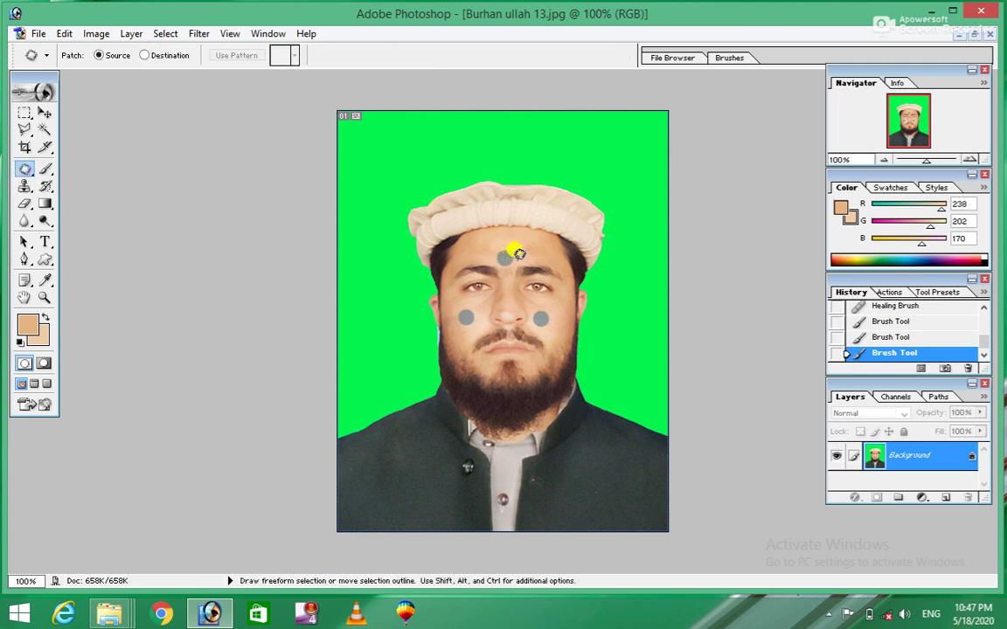
- Patch the grey dots on the forehead and both cheeks with nearby clean skin
left_click_drag(516, 252, 503, 238)
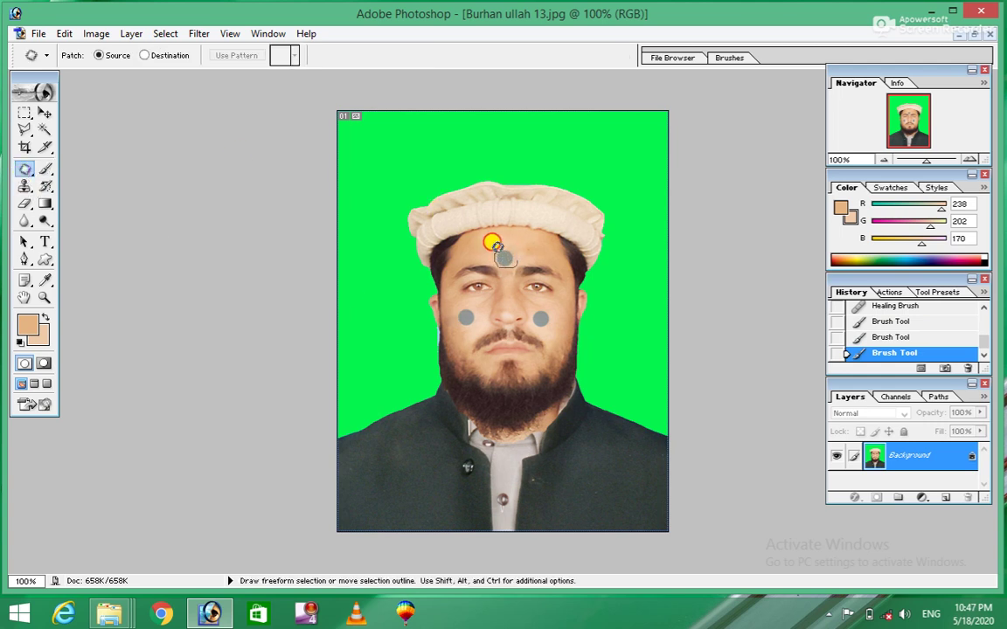
left_click_drag(503, 238, 503, 245)
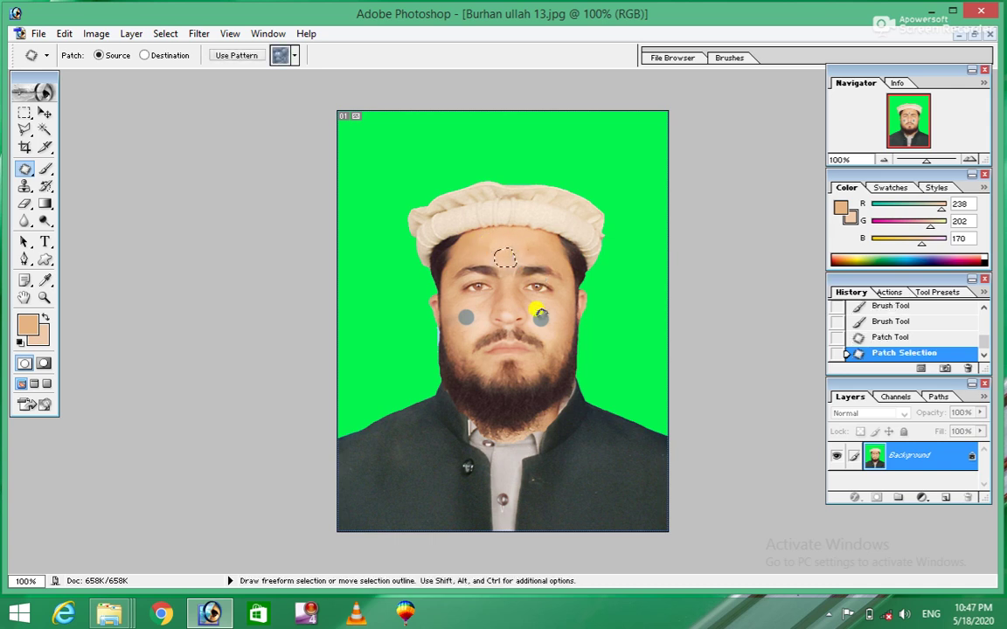
mouse_move(547, 303)
left_mouse_down()
mouse_move(532, 295)
mouse_move(543, 311)
left_mouse_up()
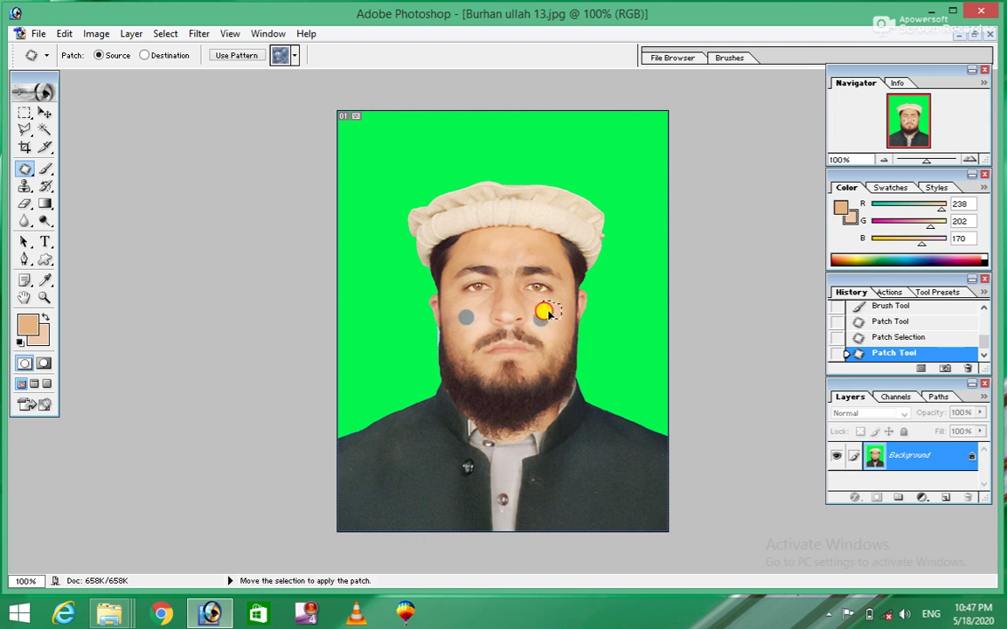
mouse_move(472, 314)
left_mouse_down()
mouse_move(471, 294)
mouse_move(458, 313)
left_mouse_up()
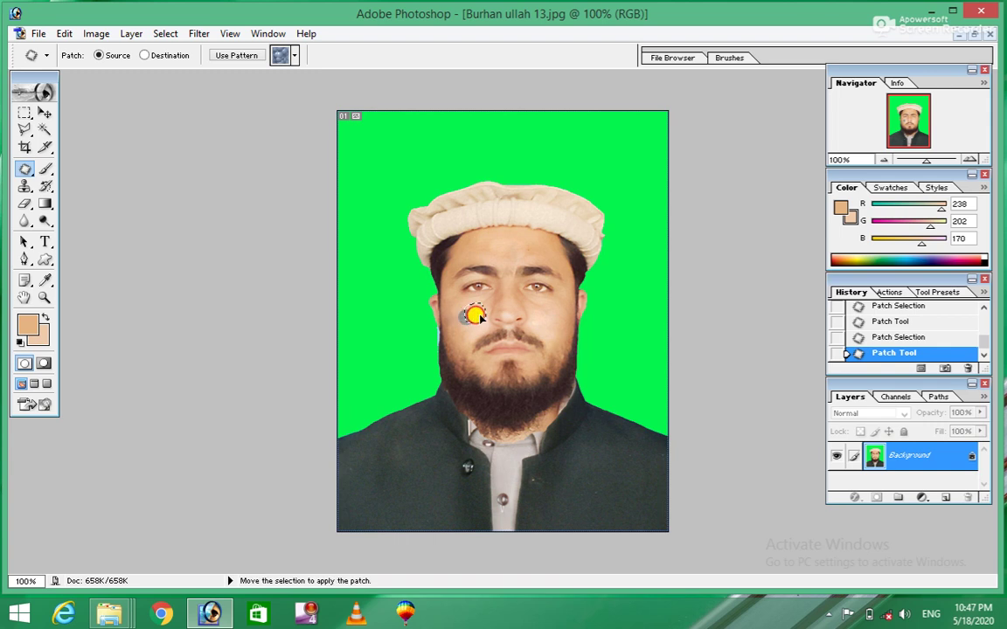
left_click(451, 297)
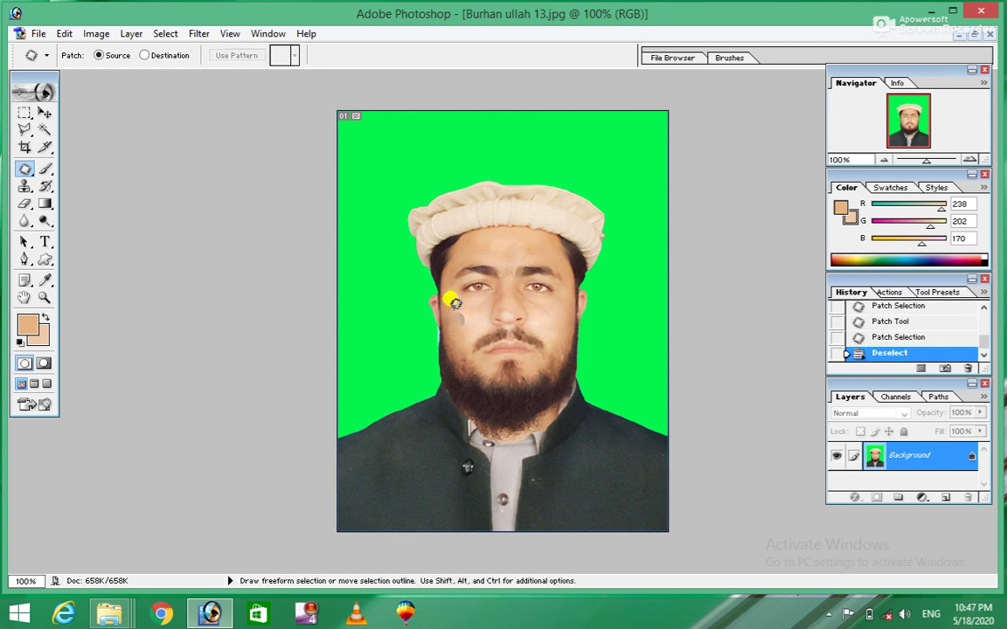
- Experiment with patches below and around the left eye, undoing each attempt
left_click_drag(460, 308, 468, 304)
left_click(483, 307)
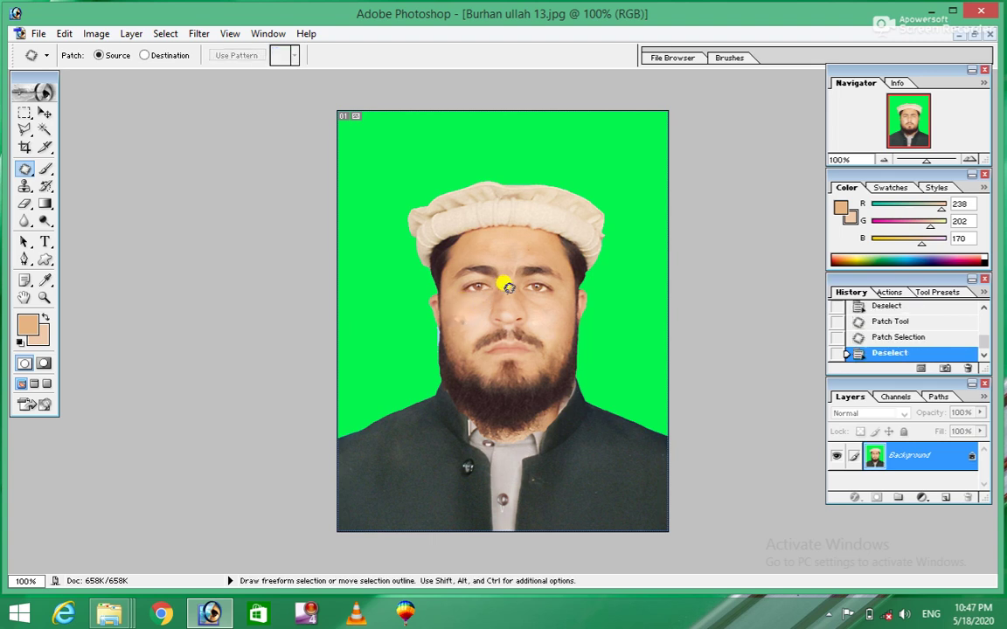
key("ctrl+z")
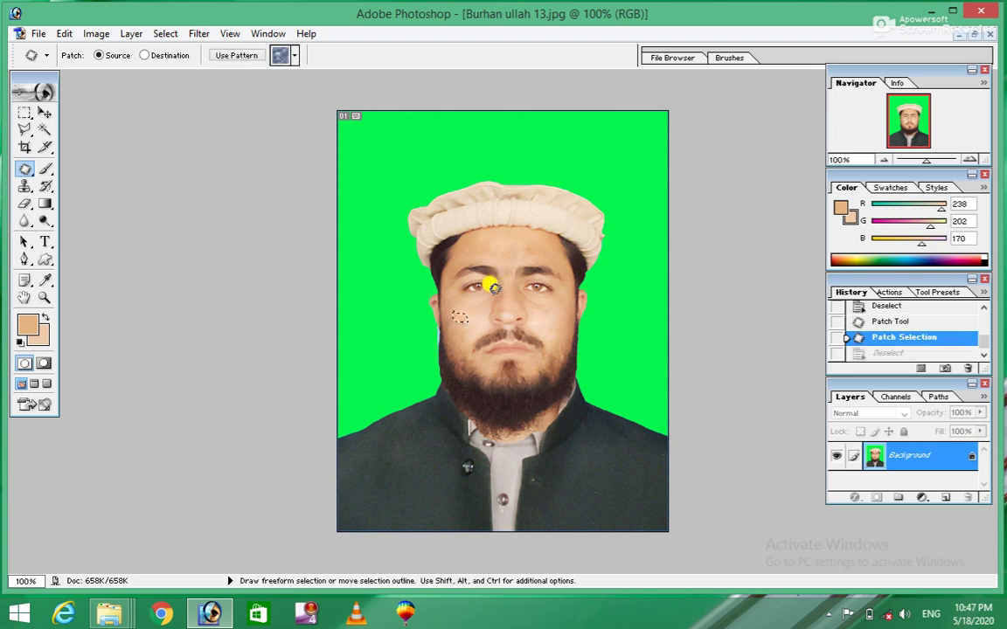
key("ctrl+z")
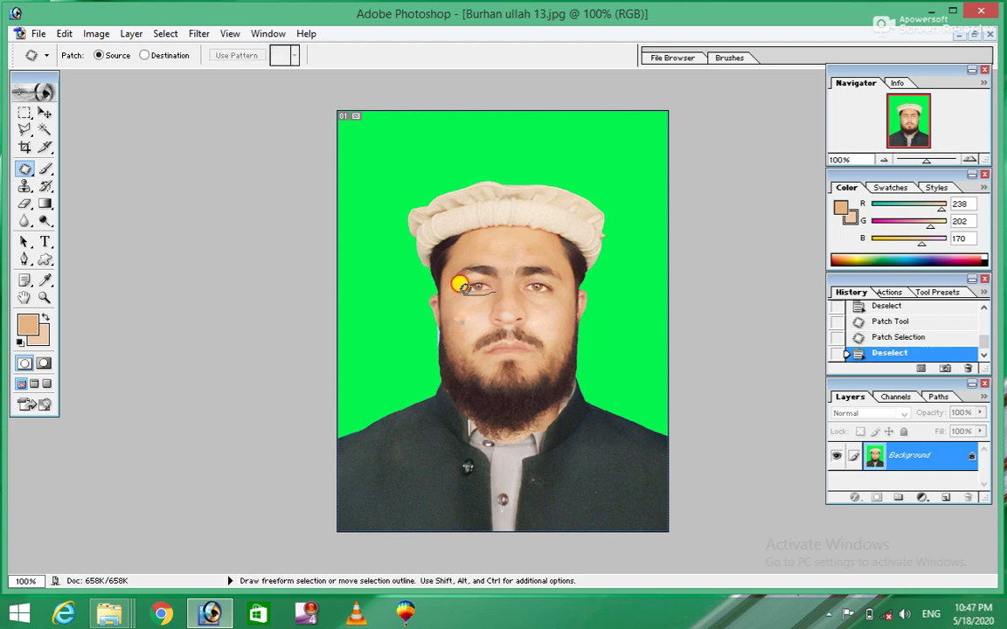
mouse_move(454, 277)
left_mouse_down()
mouse_move(490, 273)
mouse_move(476, 300)
left_mouse_up()
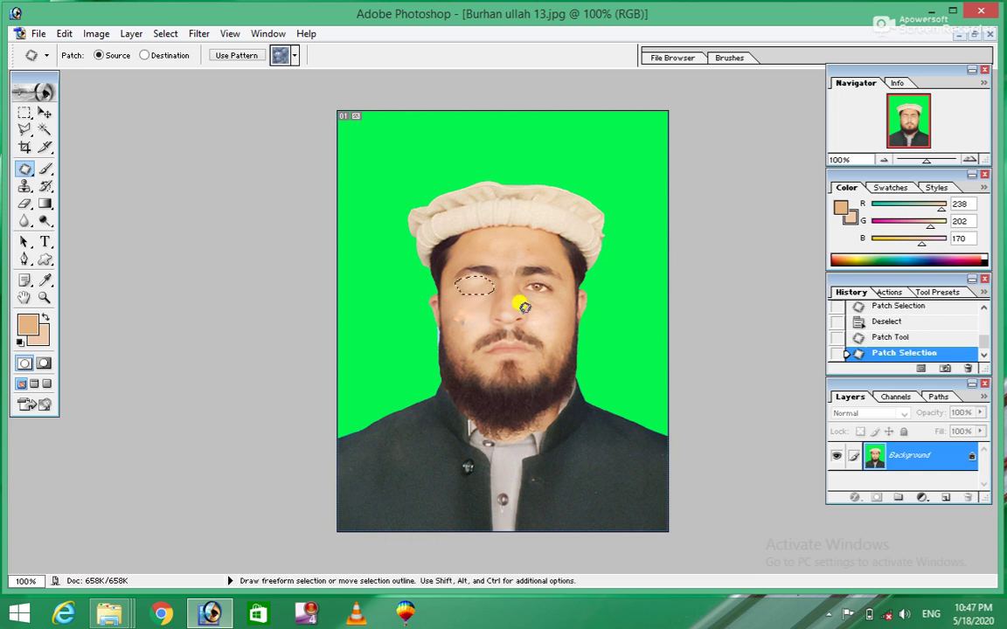
key("ctrl+z")
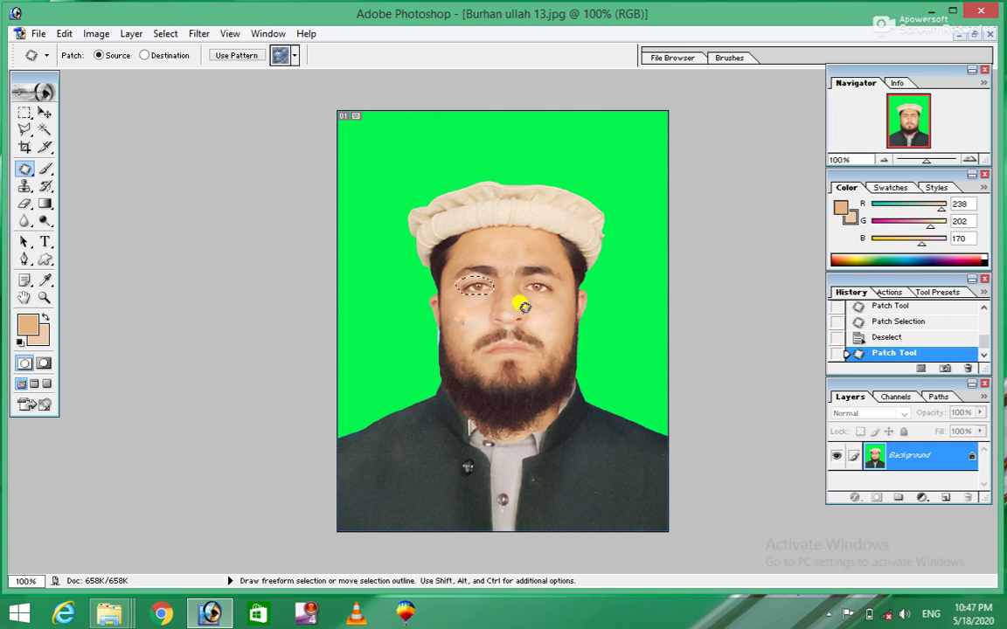
key("ctrl+d")
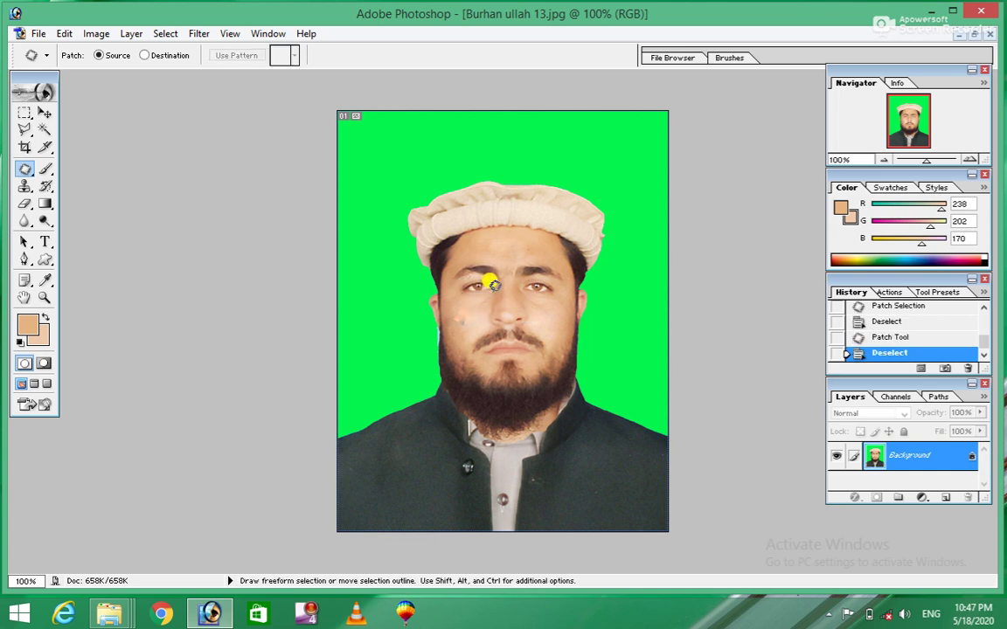
left_click_drag(487, 301, 467, 303)
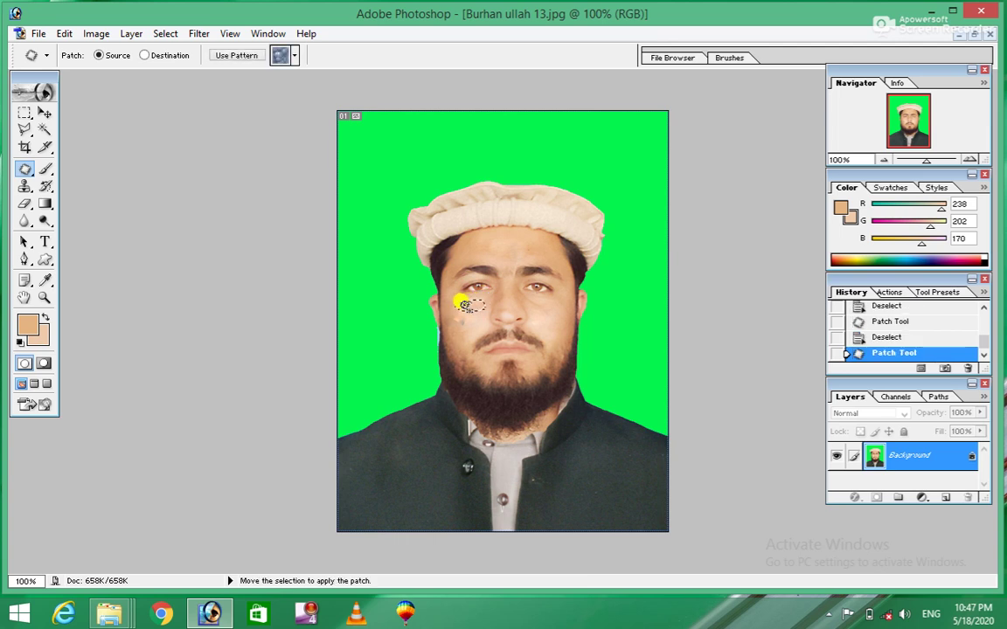
left_click_drag(472, 292, 461, 310)
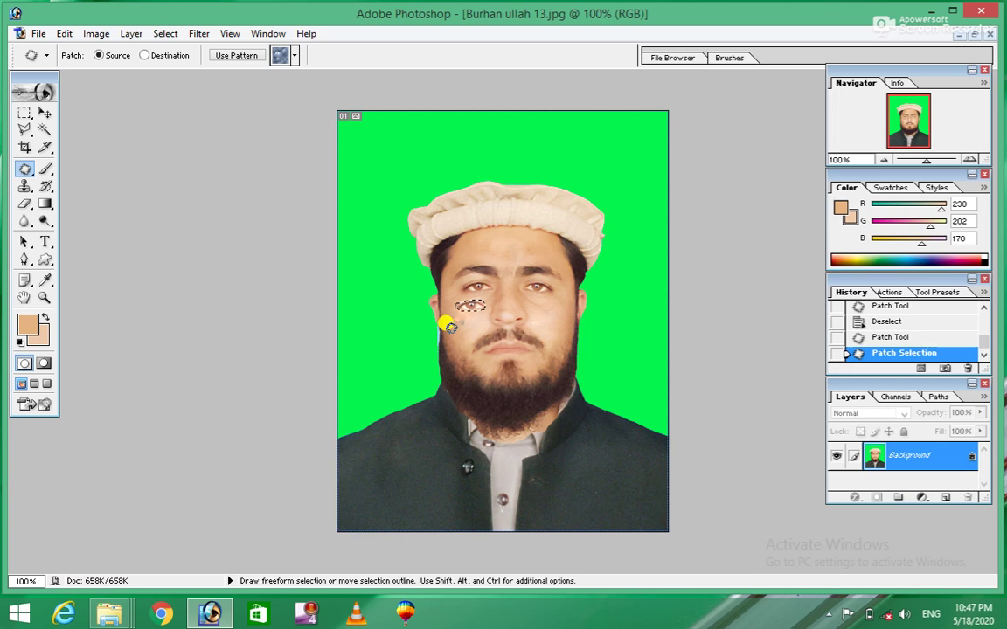
key("ctrl+alt+z")
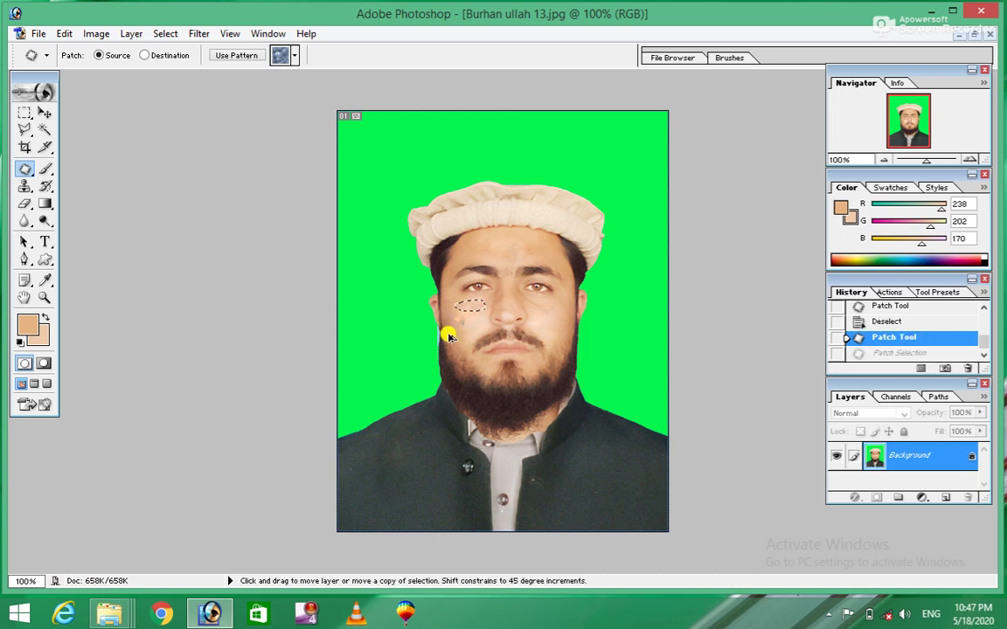
key("ctrl+alt+z")
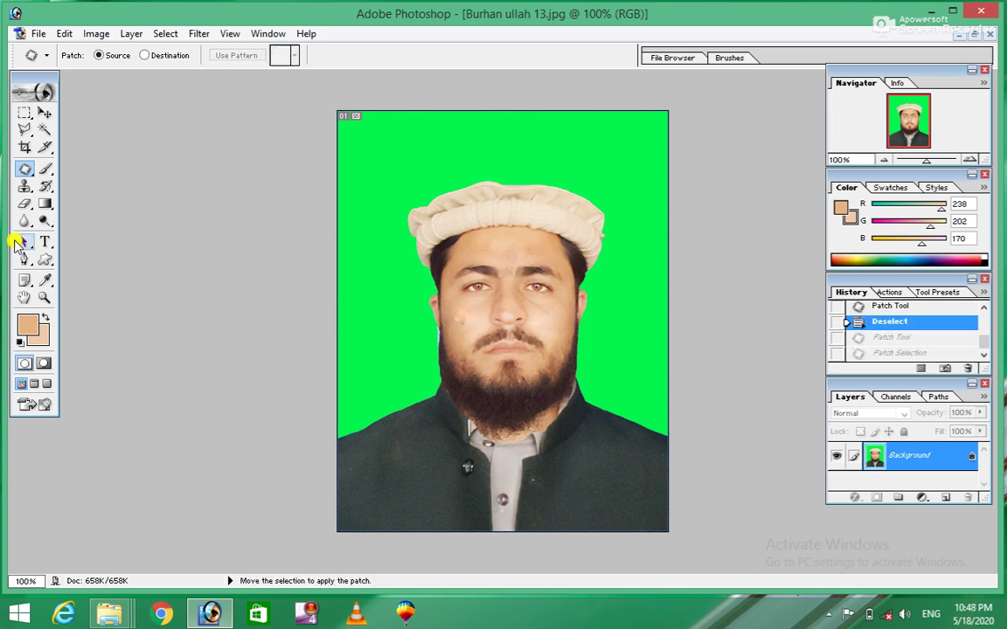
- Select the Healing Brush Tool from the Patch tool slot
left_click_drag(28, 172, 68, 153)
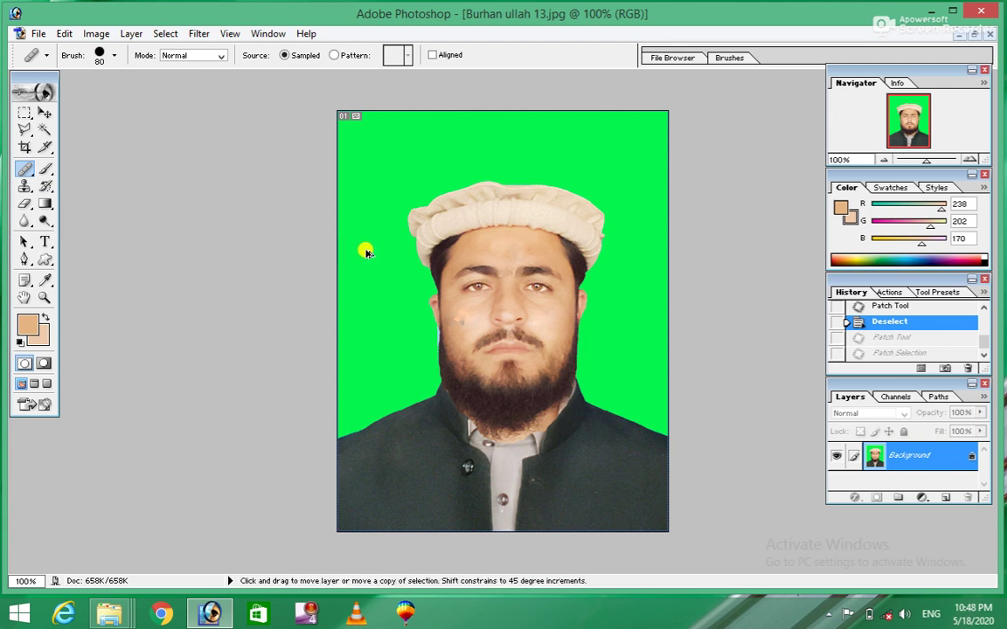
key("ctrl+alt+h")
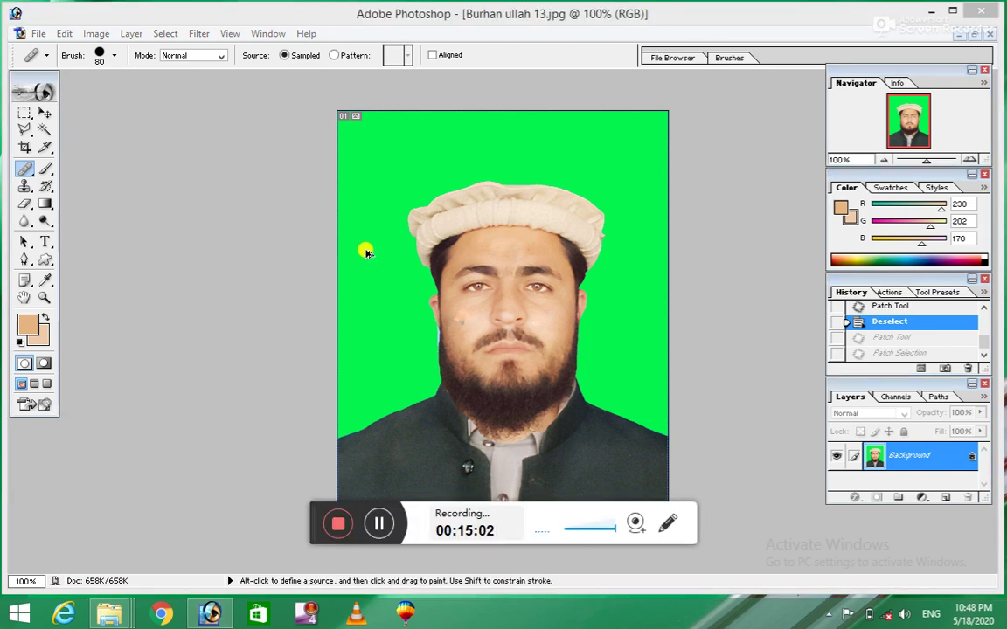